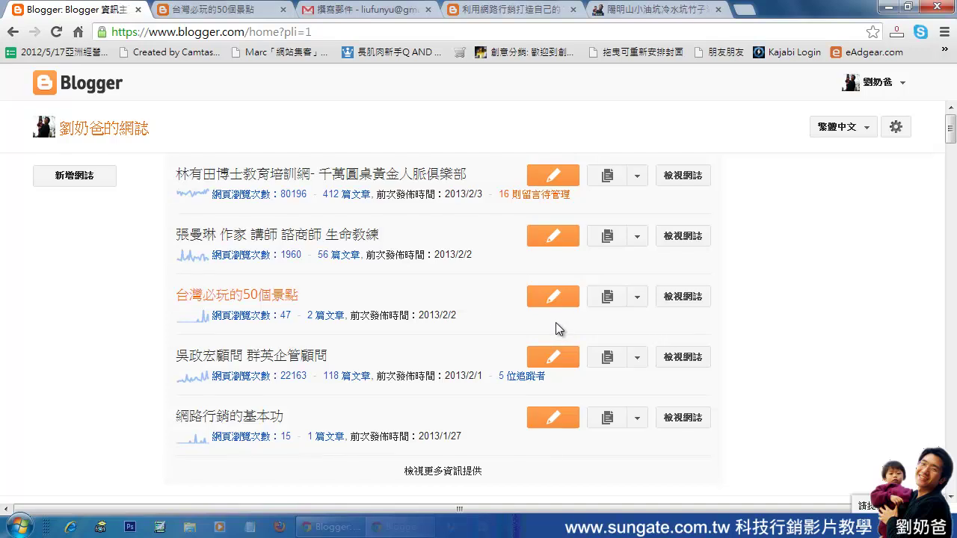
View the published 網路行銷的基本功 blog from header to sign-up form and compare its layout with the 台灣必玩的50個景點 blog.
scroll(590, 278, "down", 1)
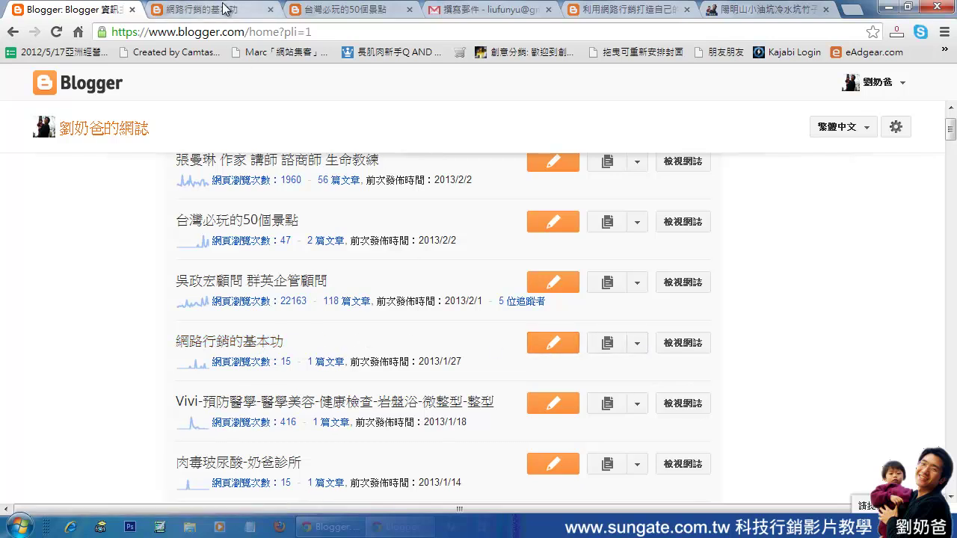
left_click(682, 343)
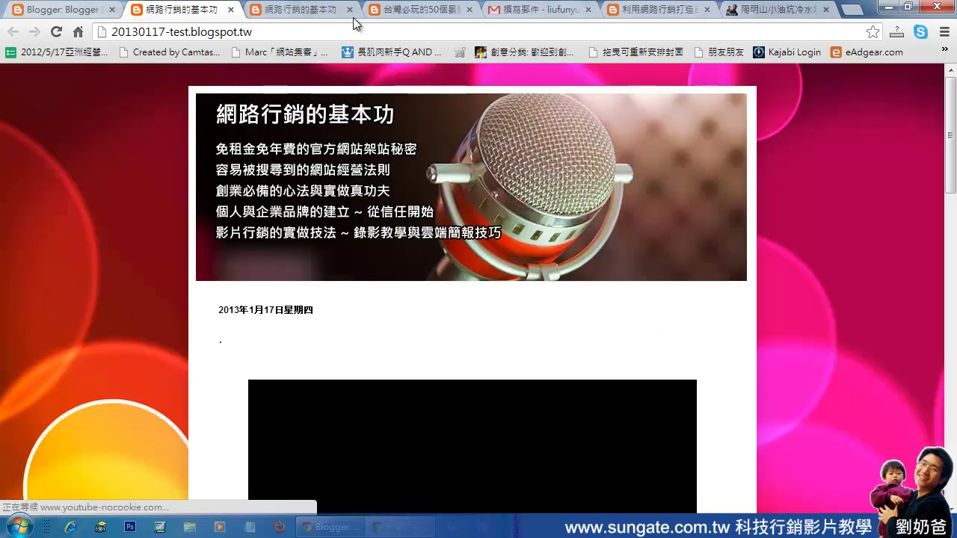
left_click(349, 9)
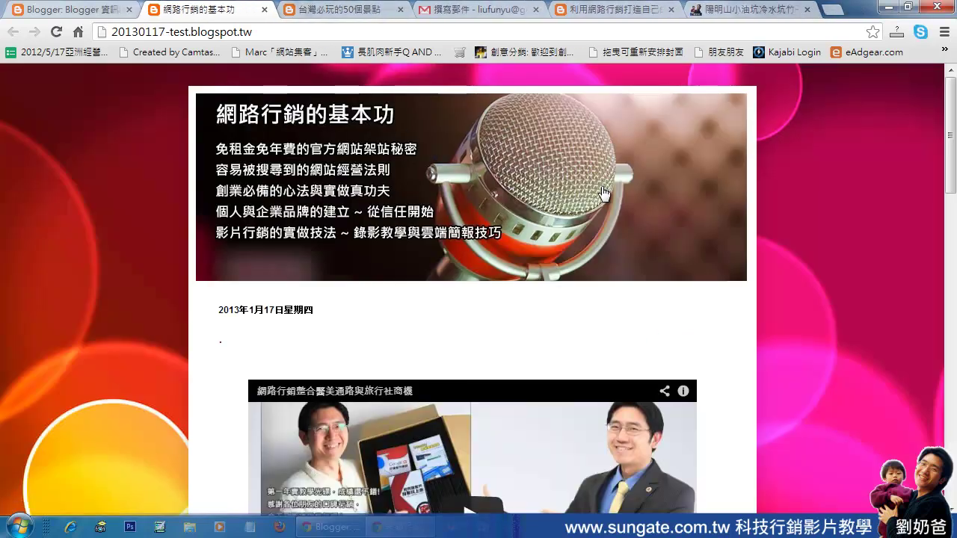
scroll(716, 232, "down", 9)
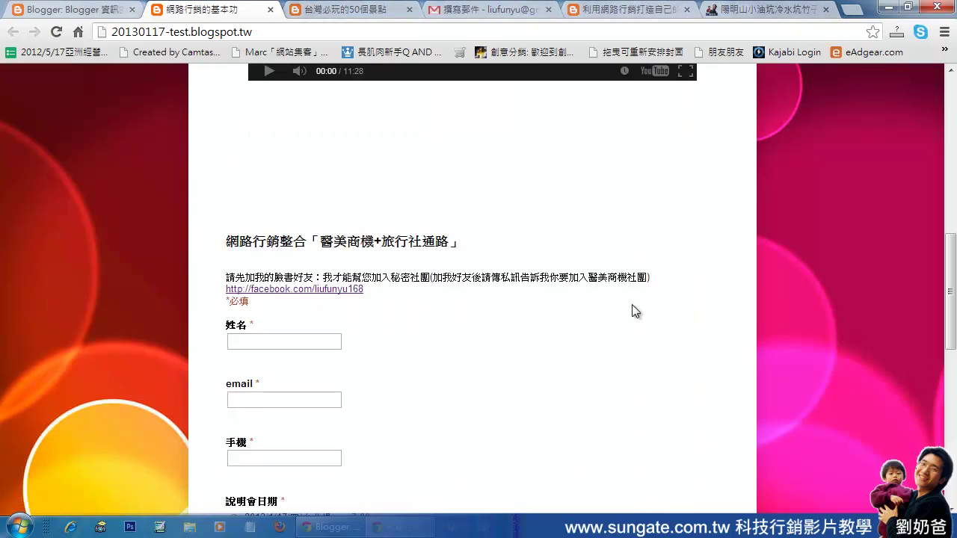
scroll(632, 311, "down", 3)
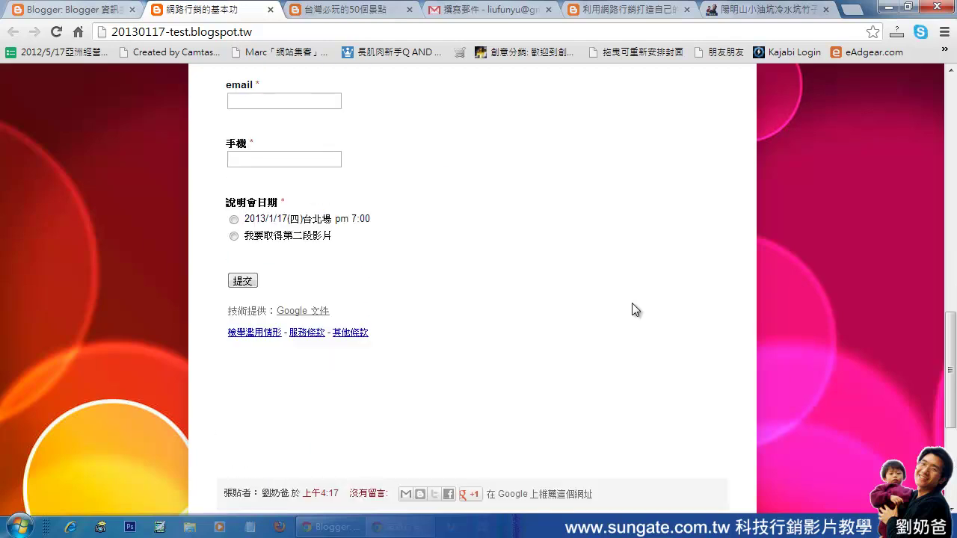
scroll(631, 309, "up", 5)
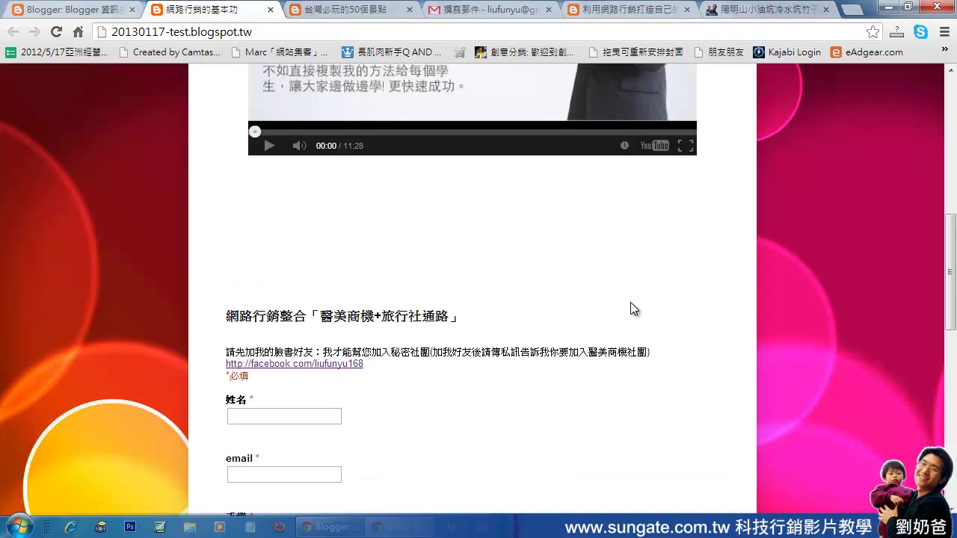
scroll(580, 323, "up", 7)
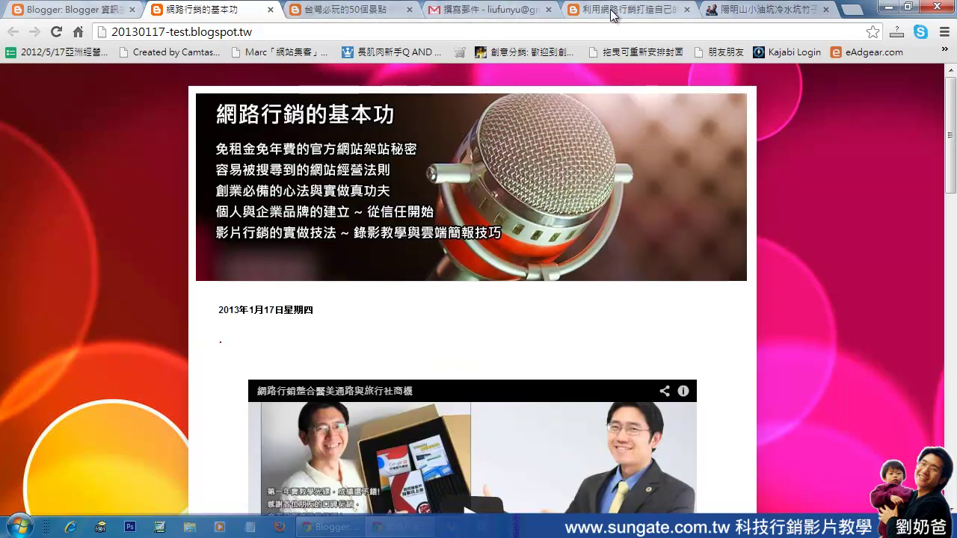
left_click(374, 11)
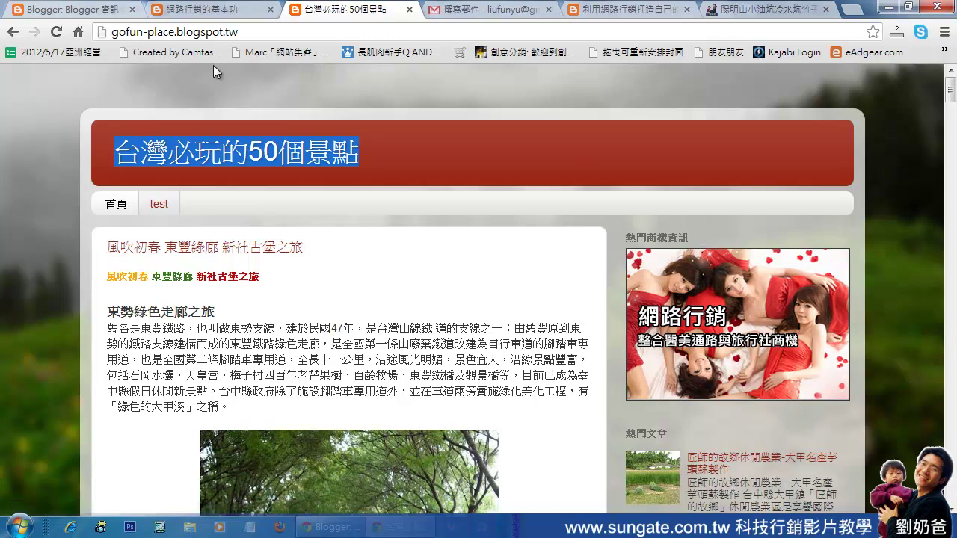
left_click(196, 10)
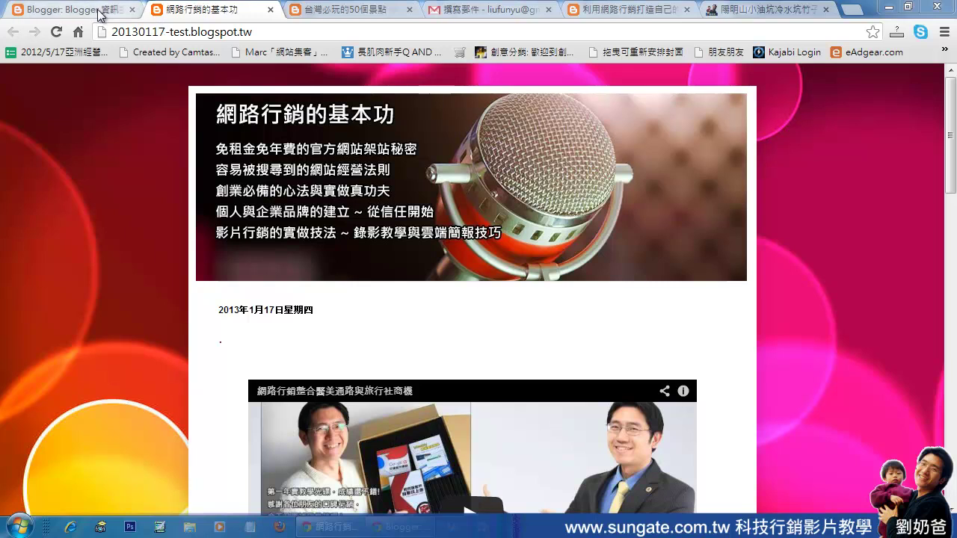
Open the layout settings in the template designer for the 網路行銷的基本功 blog.
left_click(75, 9)
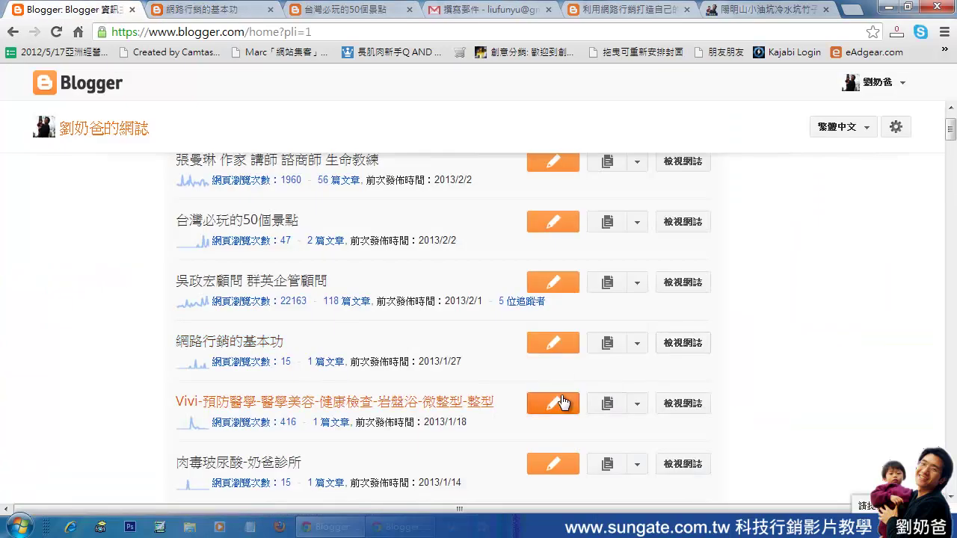
left_click(610, 348)
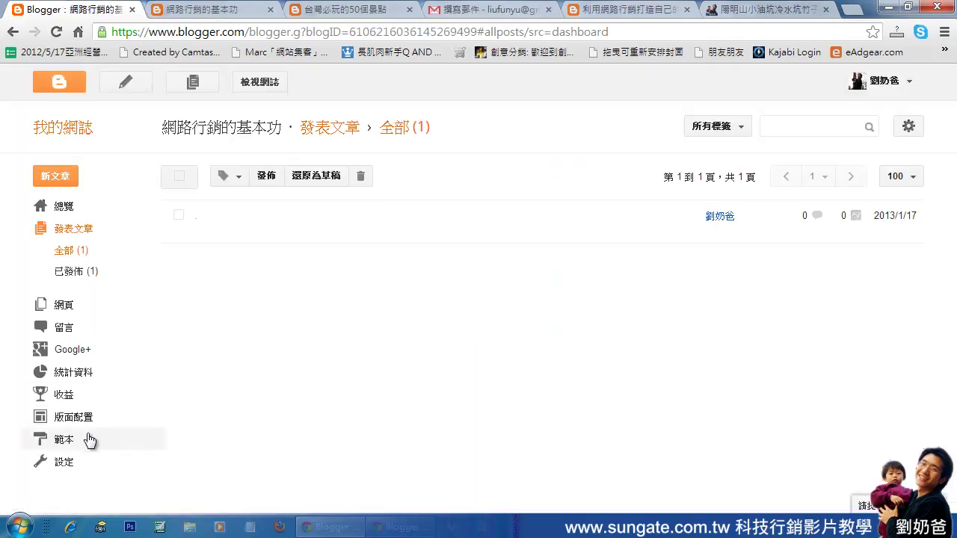
left_click(64, 441)
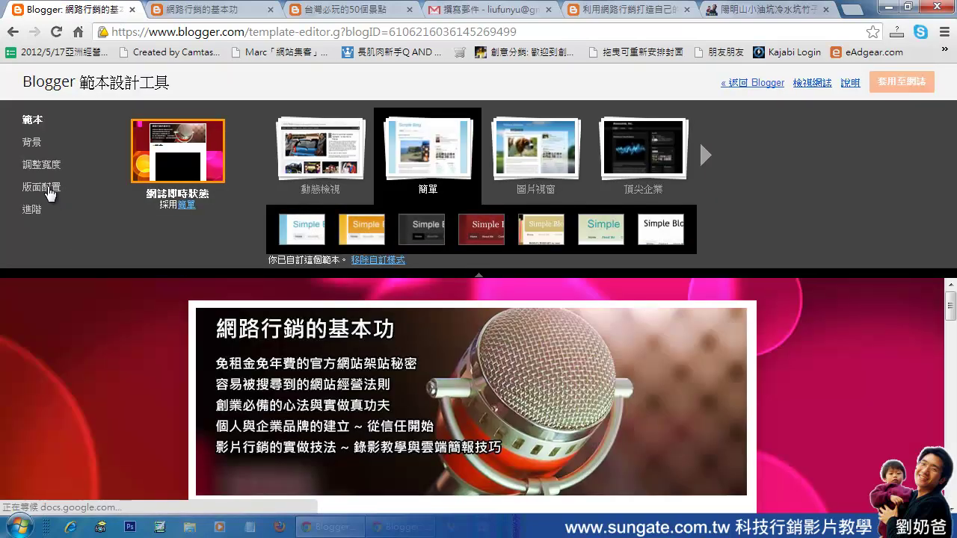
left_click(49, 189)
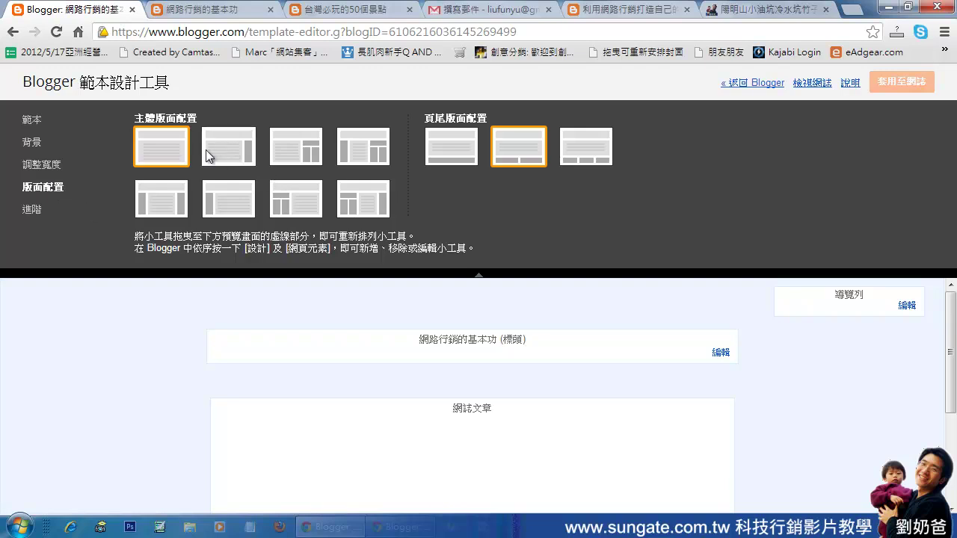
Set the body layout to one sidebar right of the posts and the footer layout to one column, and apply both to the blog.
left_click(238, 150)
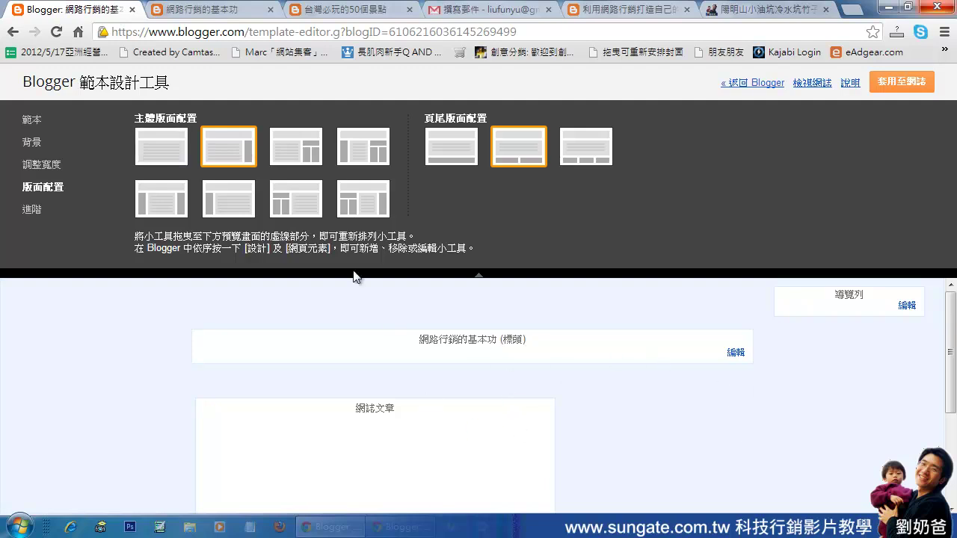
left_click(168, 160)
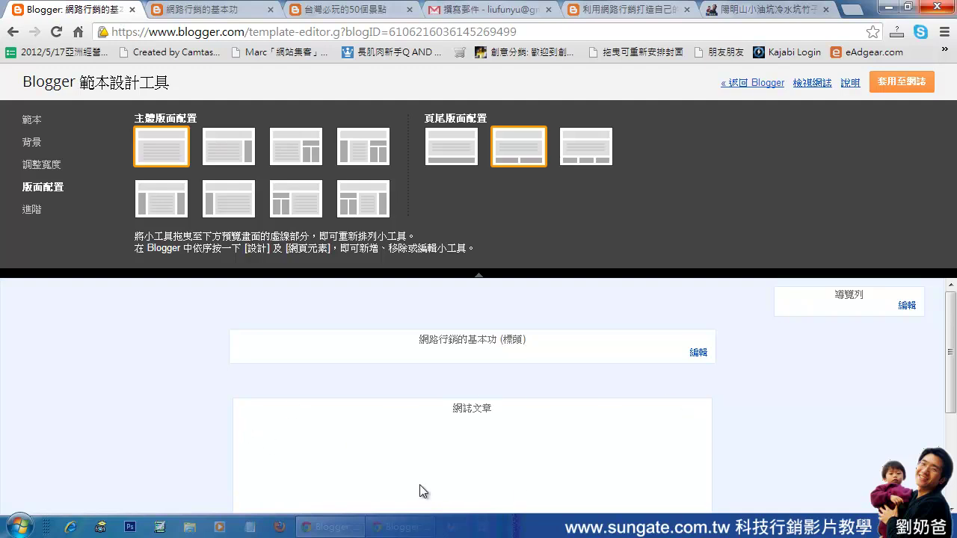
left_click(228, 154)
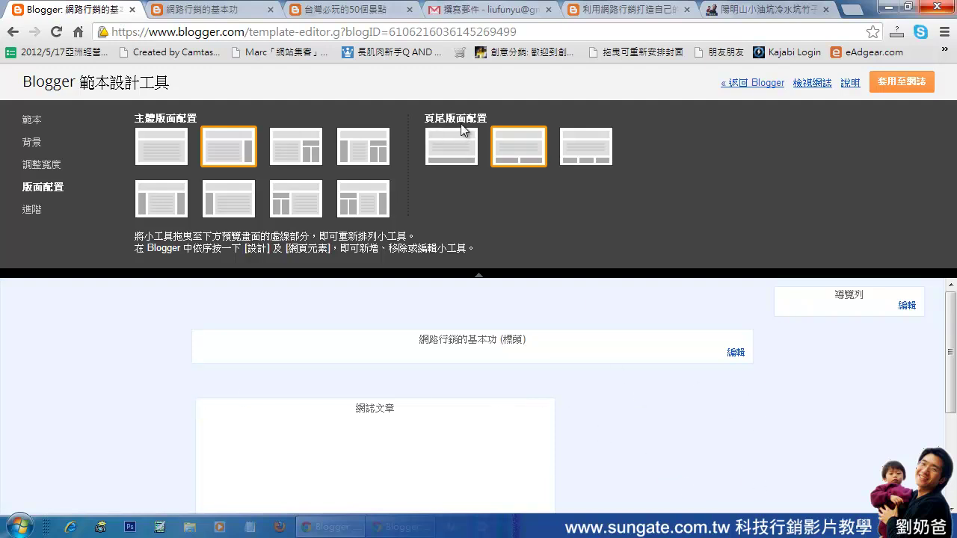
left_click(458, 153)
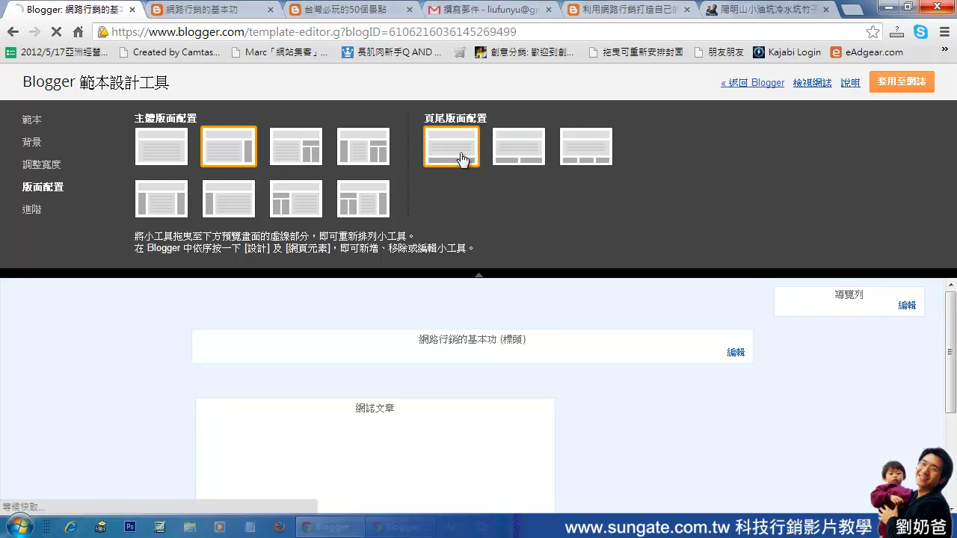
scroll(576, 359, "down", 4)
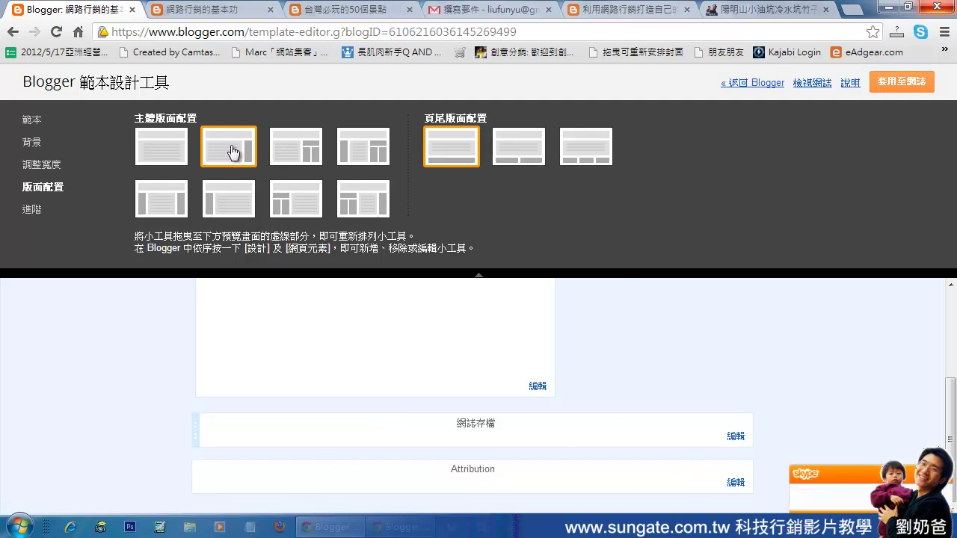
left_click(901, 87)
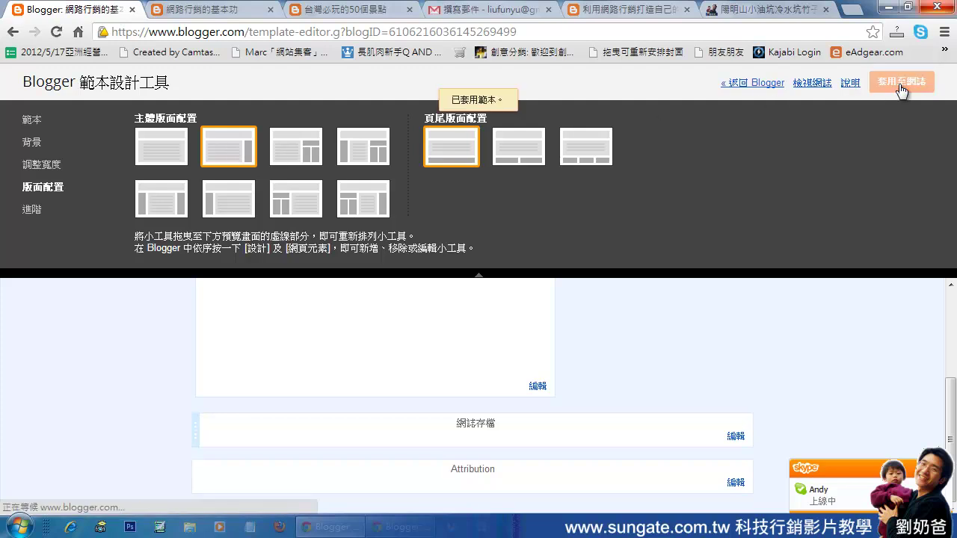
Reload the published 網路行銷的基本功 page and examine the space for the new sidebar beside the post.
left_click(222, 12)
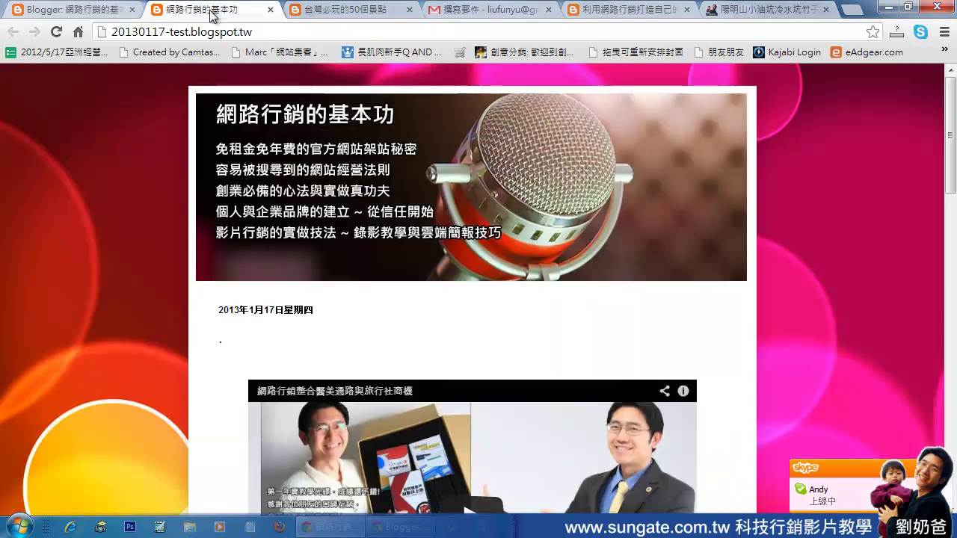
left_click(57, 34)
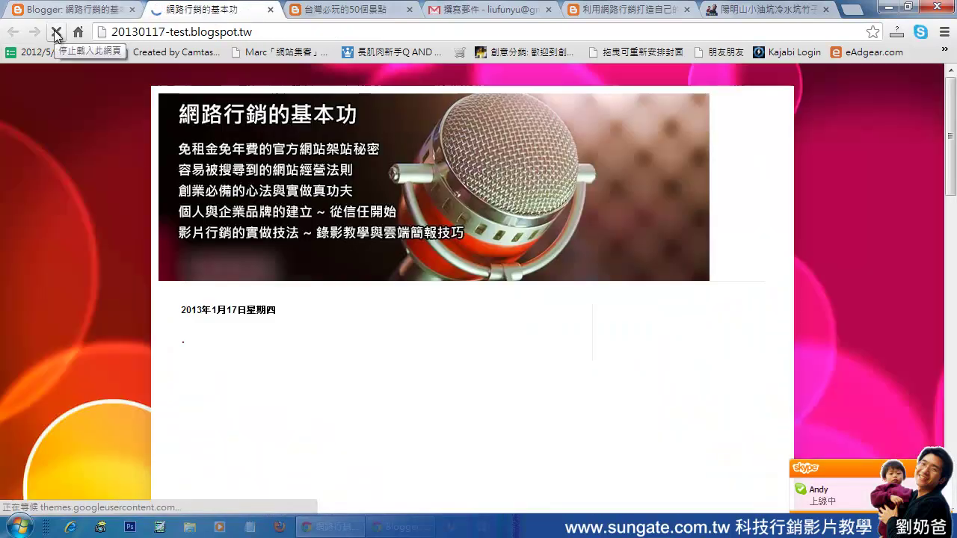
left_click_drag(951, 185, 951, 233)
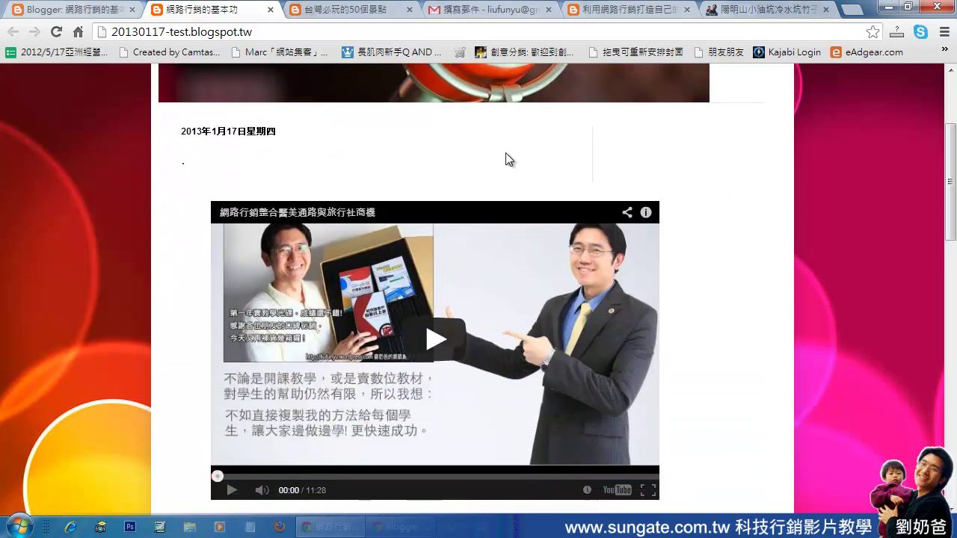
left_click_drag(946, 184, 950, 155)
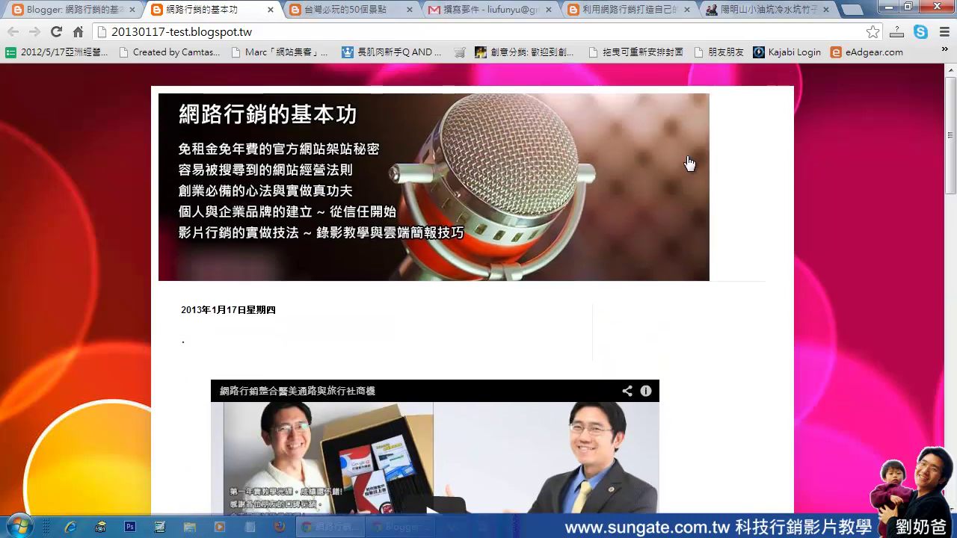
Set the entire blog width to 1030 pixels and the right sidebar width to 300 pixels, and apply the widths to the blog.
left_click(89, 11)
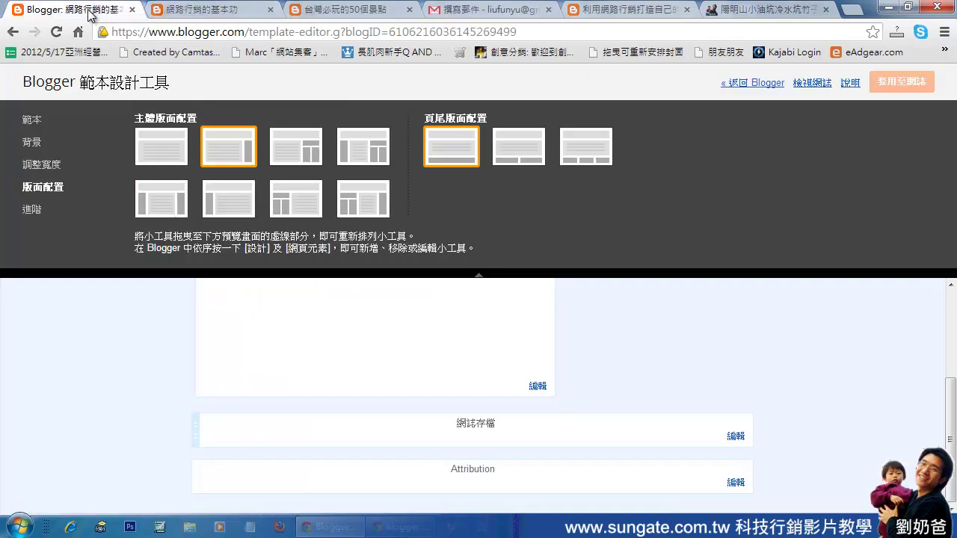
left_click(43, 166)
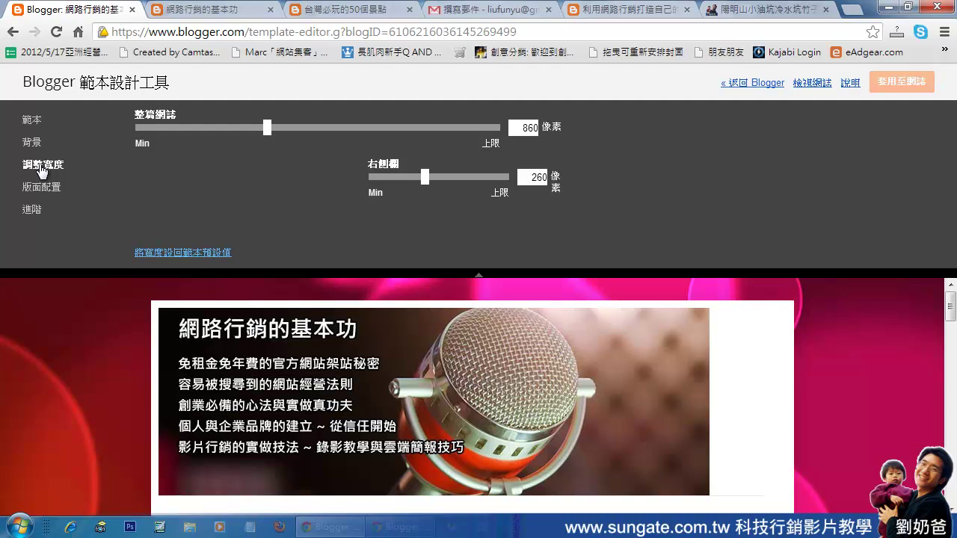
scroll(951, 328, "down", 2)
scroll(951, 327, "up", 2)
left_click_drag(270, 137, 331, 140)
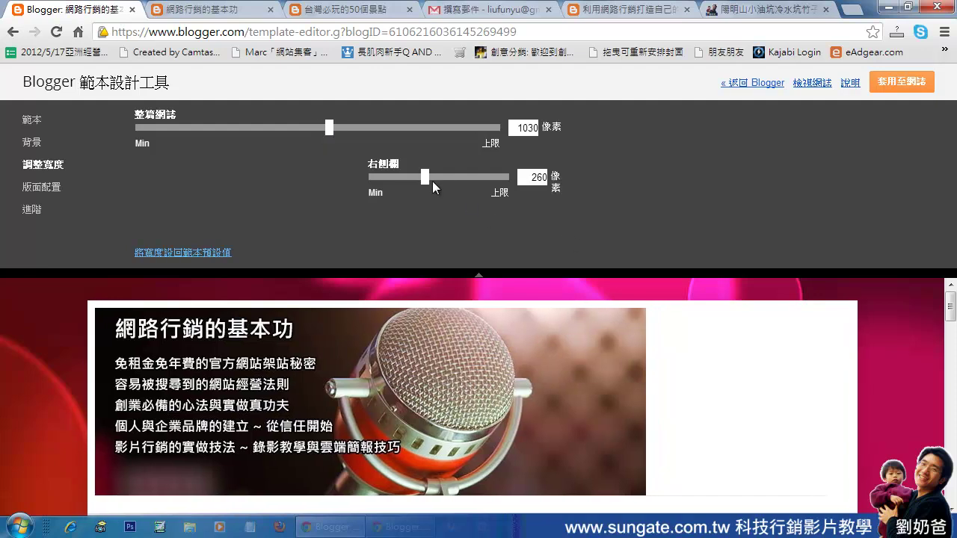
left_click_drag(429, 188, 443, 187)
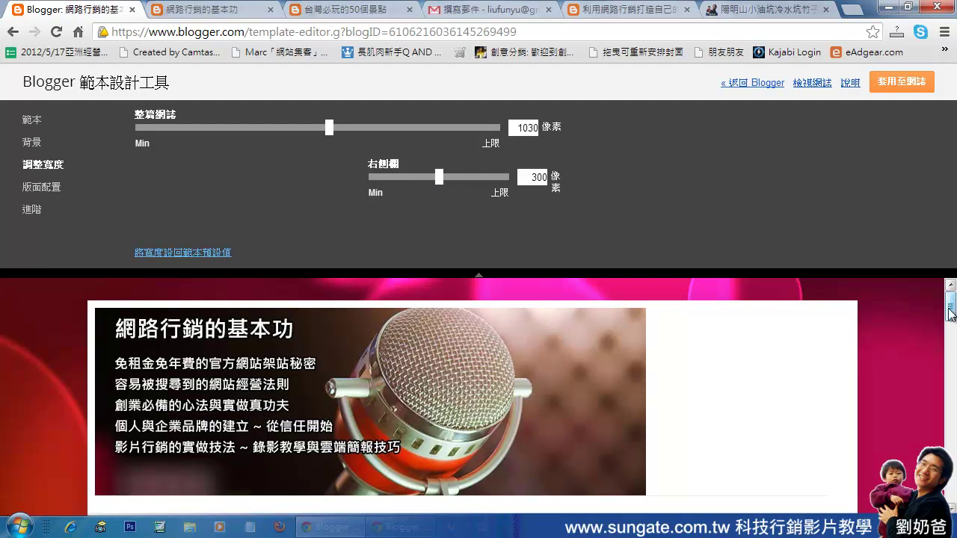
scroll(951, 329, "down", 3)
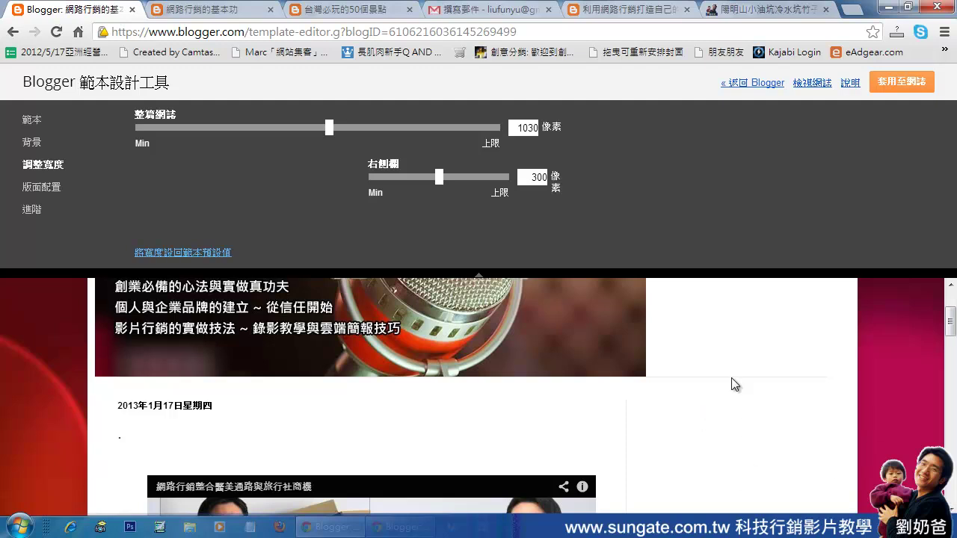
left_click(903, 88)
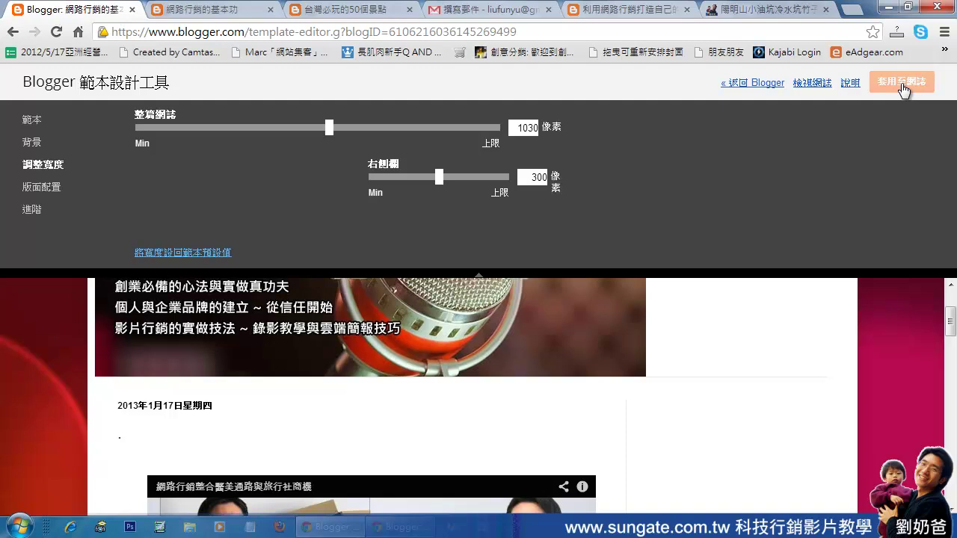
left_click_drag(950, 325, 951, 351)
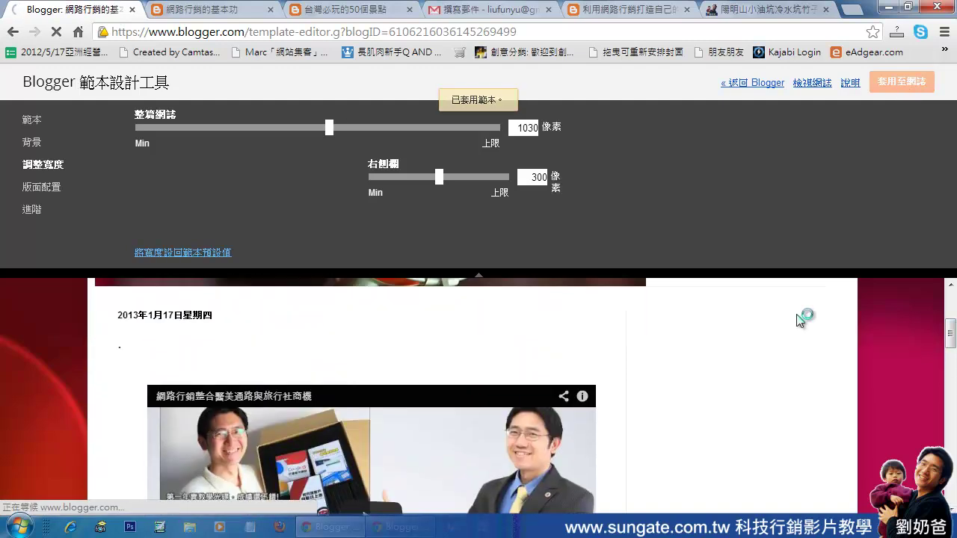
Reload the published blog, examine the adjusted page and sidebar widths, and return to the template designer.
left_click(204, 10)
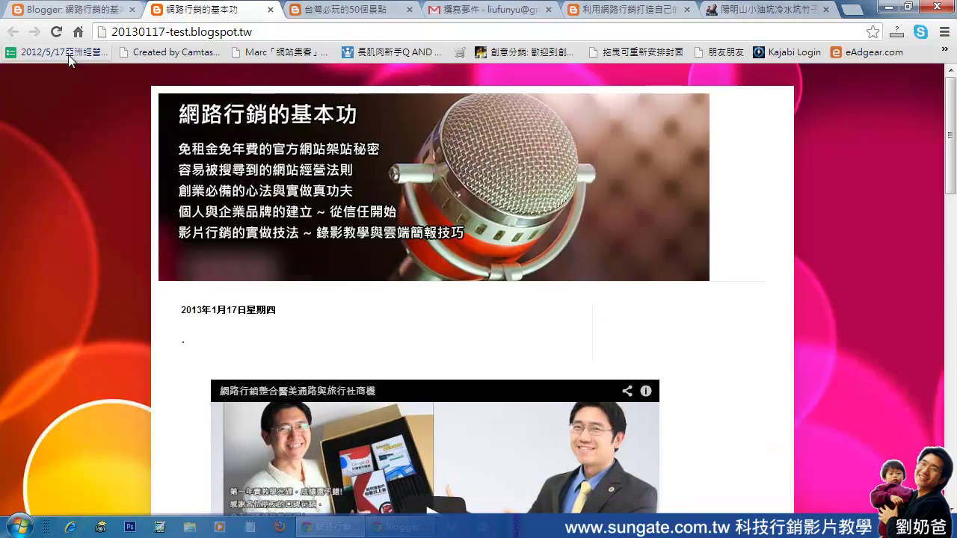
left_click(56, 32)
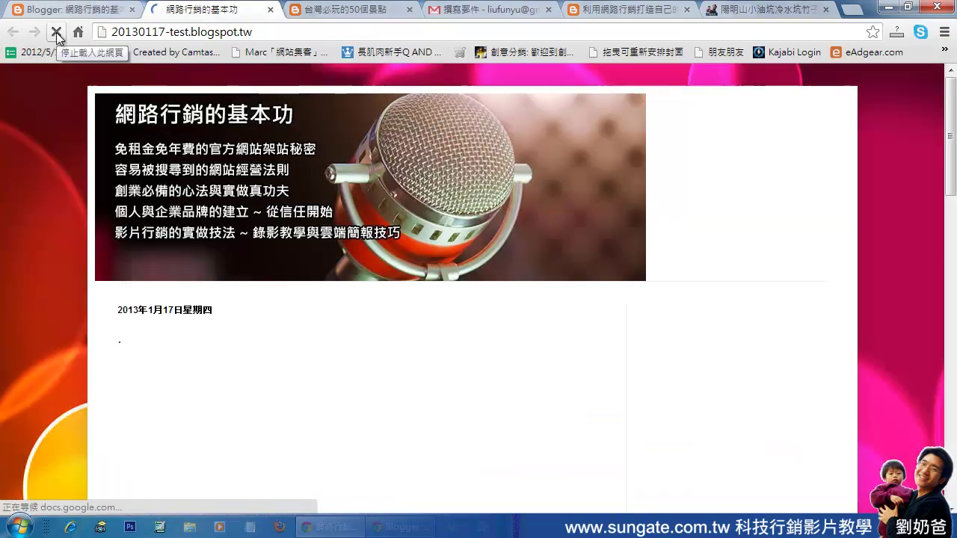
left_click_drag(955, 181, 954, 227)
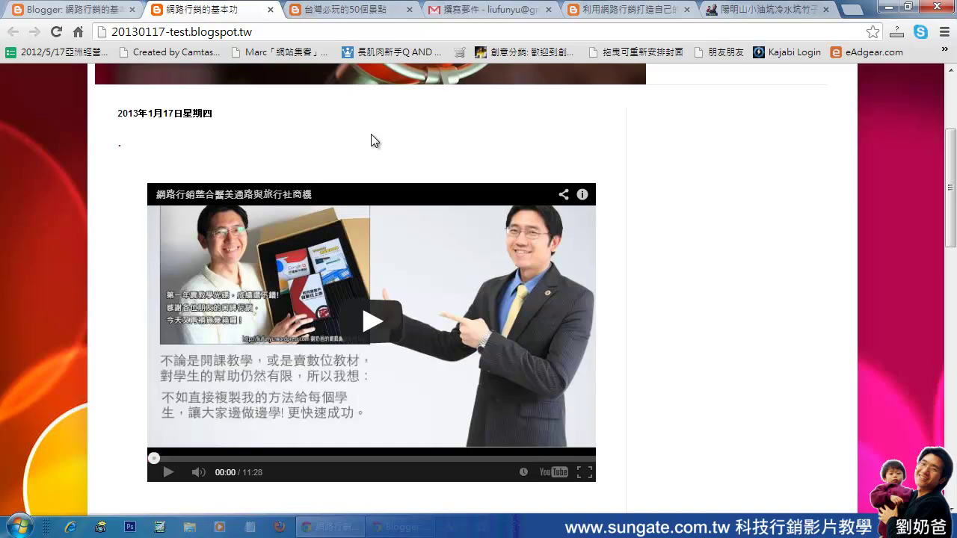
left_click_drag(953, 212, 953, 161)
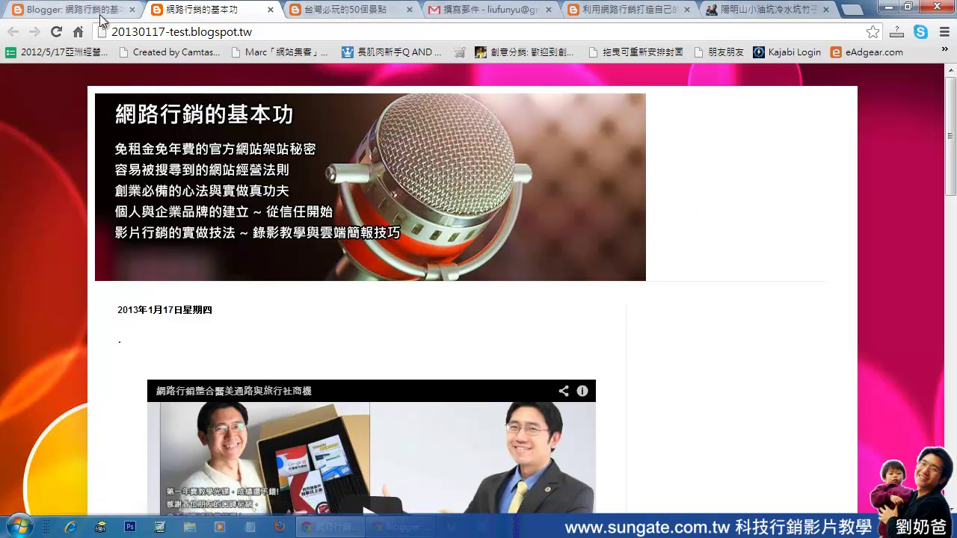
left_click(71, 10)
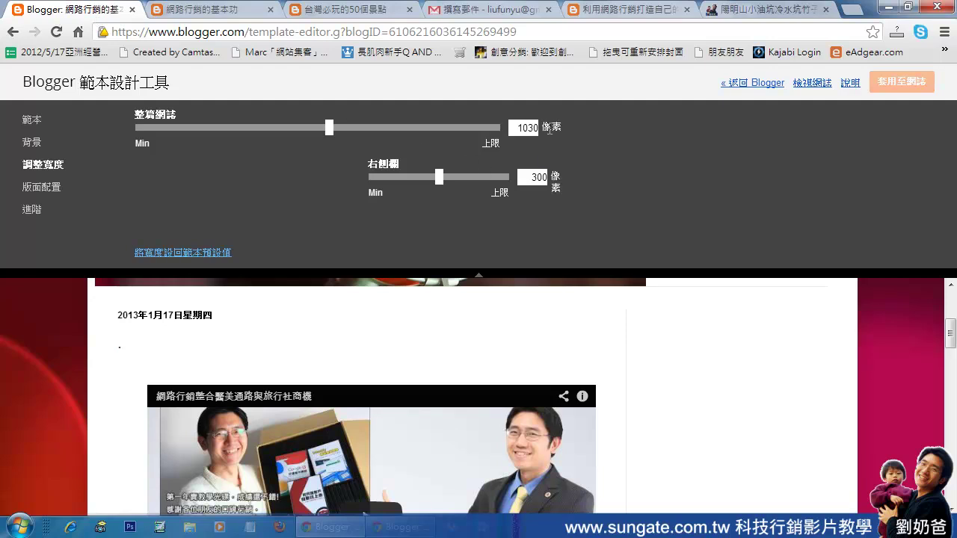
Examine how the header image fits the overall blog width in the template preview.
left_click_drag(950, 333, 950, 307)
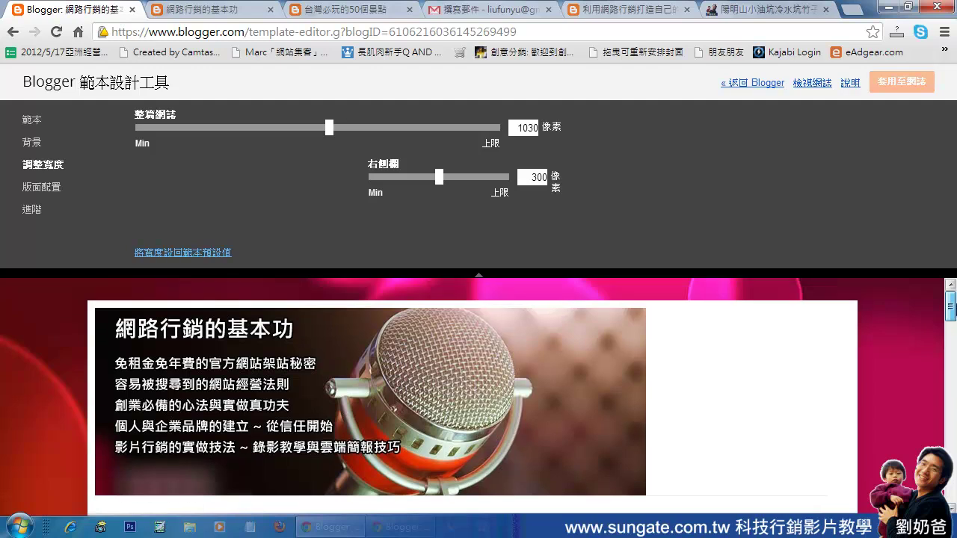
double_click(520, 130)
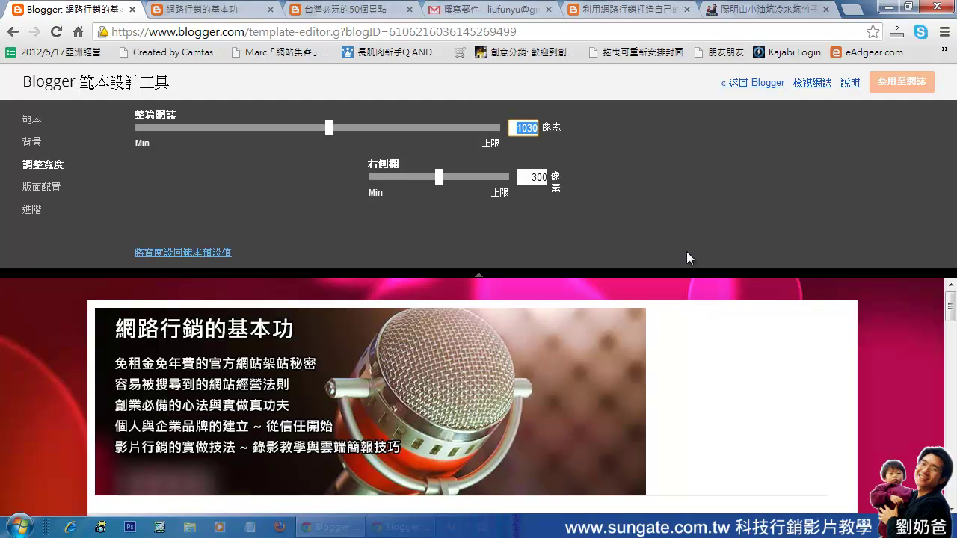
left_click(528, 129)
left_click(852, 10)
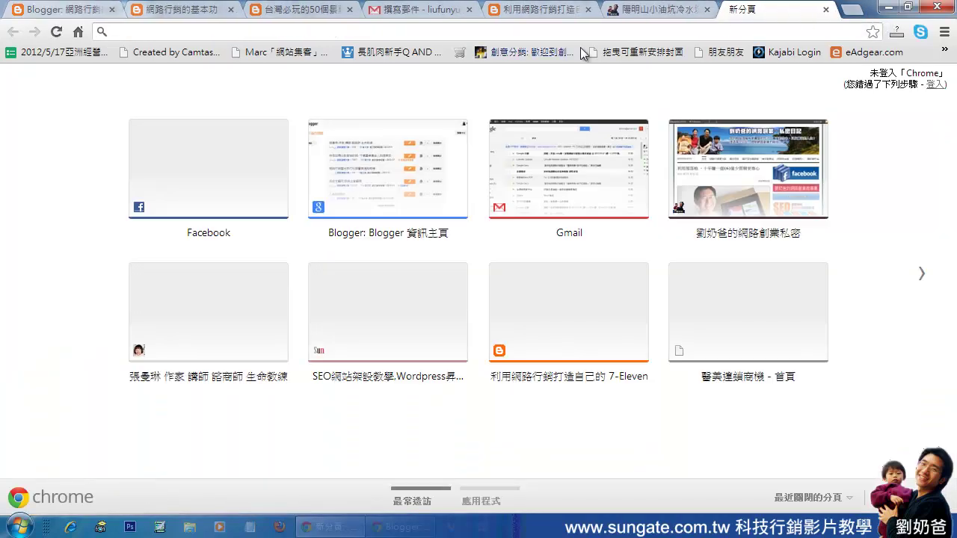
left_click(747, 151)
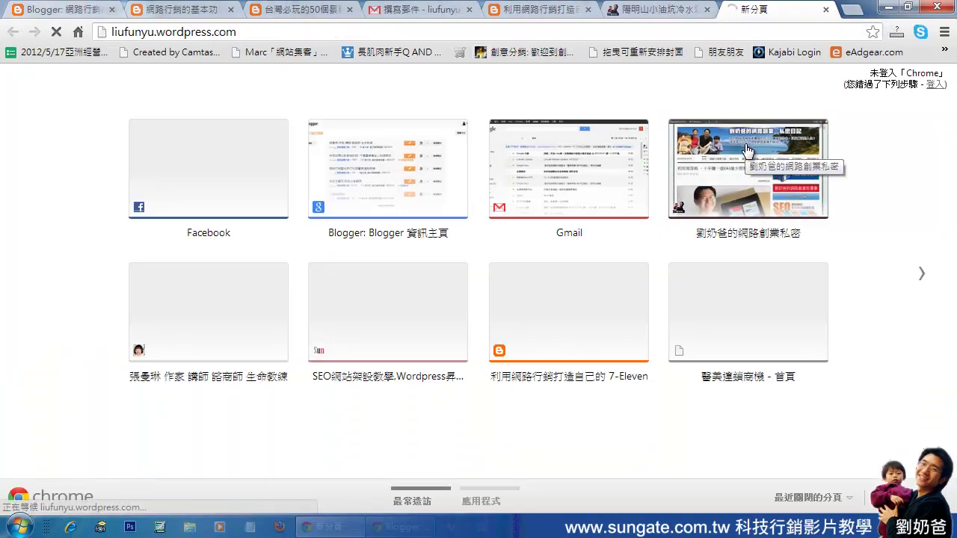
left_click(826, 9)
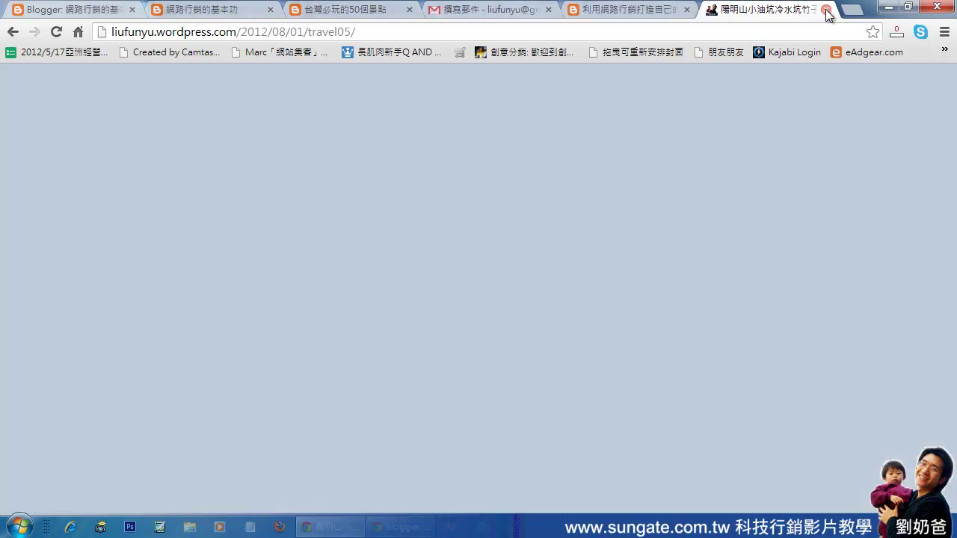
Bring up the banner of the open WordPress travel article and measure it with a HyperSnap-DX region capture.
left_click(648, 15)
left_click(718, 11)
left_click_drag(951, 290, 953, 84)
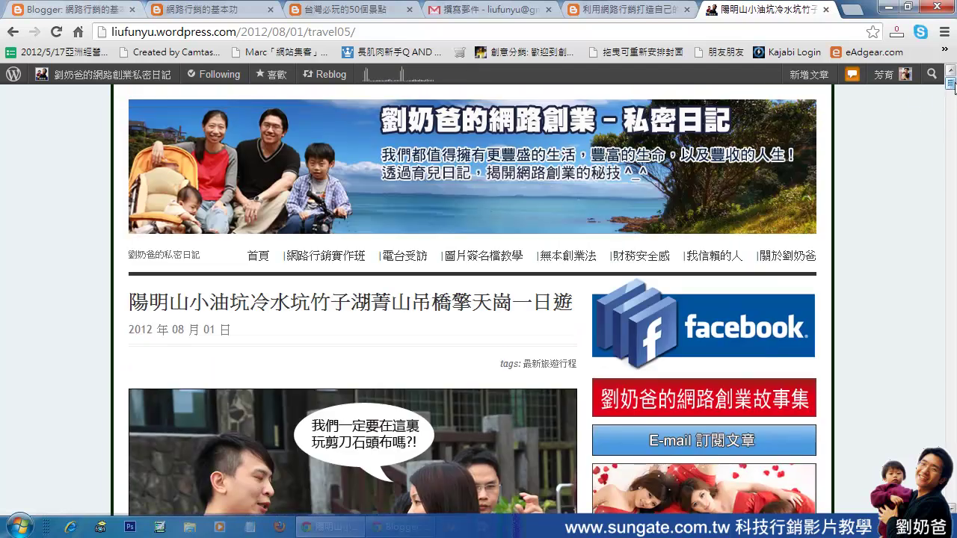
left_click(102, 528)
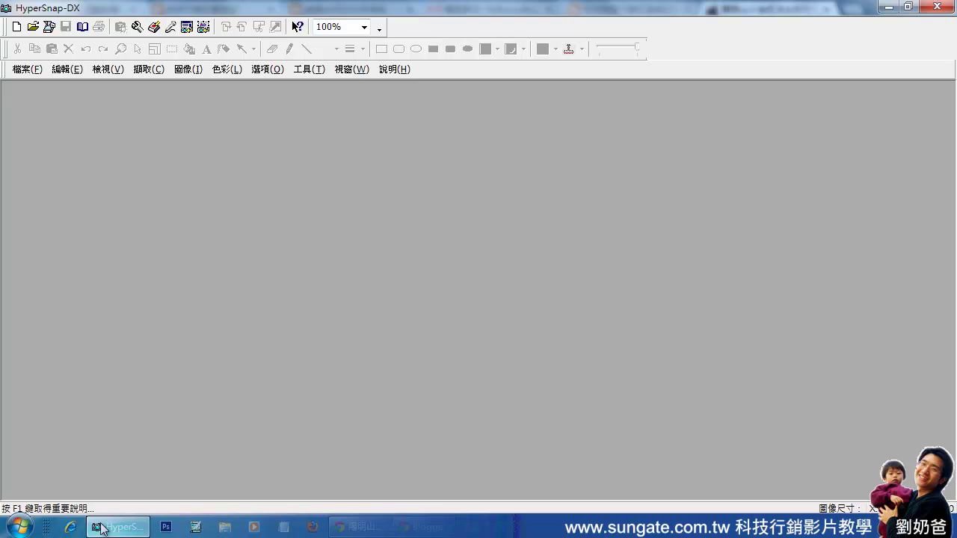
left_click(203, 27)
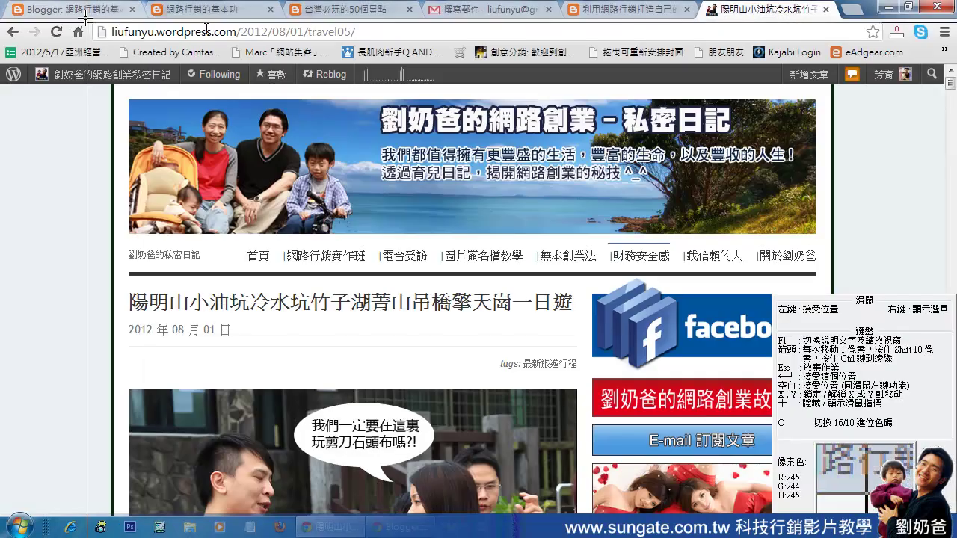
left_click(128, 99)
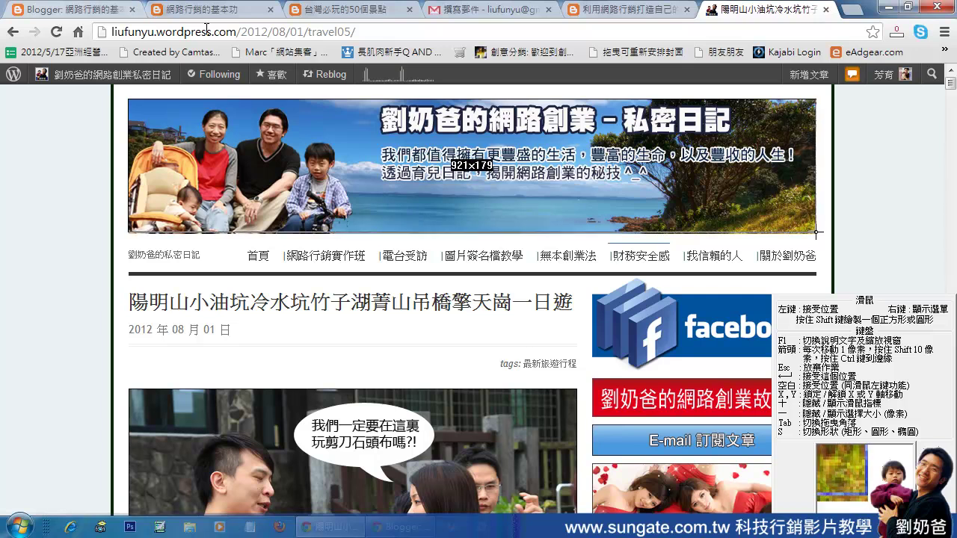
left_click(811, 233)
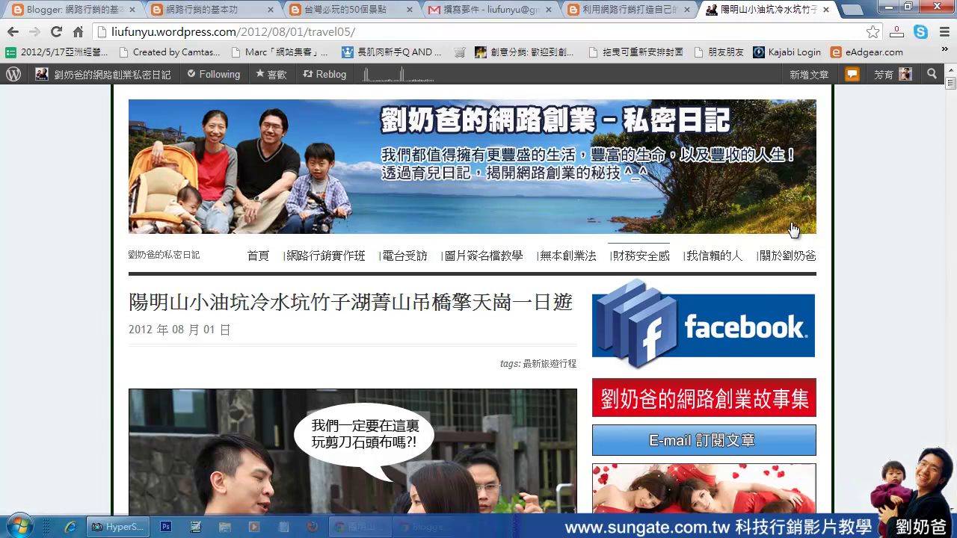
Try to load filcker.com in a new browser tab.
left_click(859, 10)
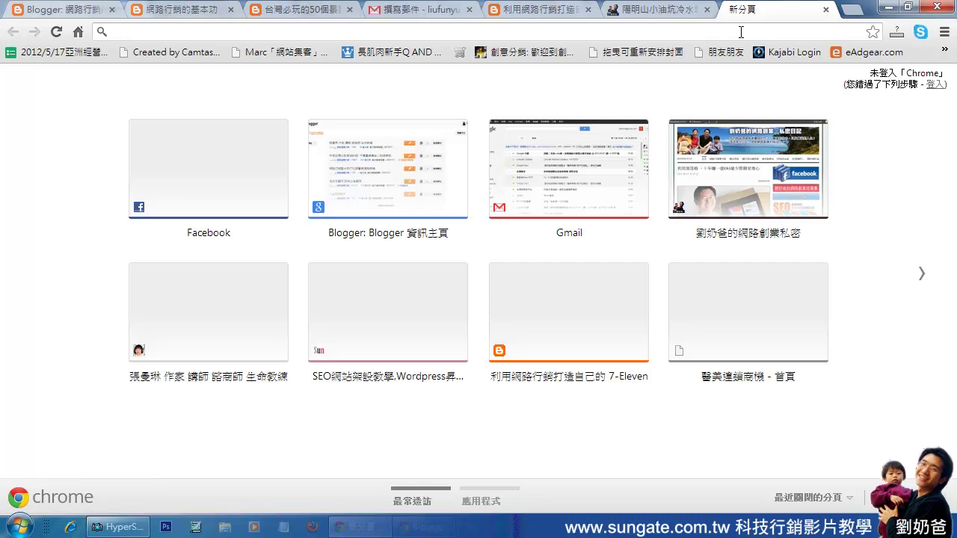
type("f")
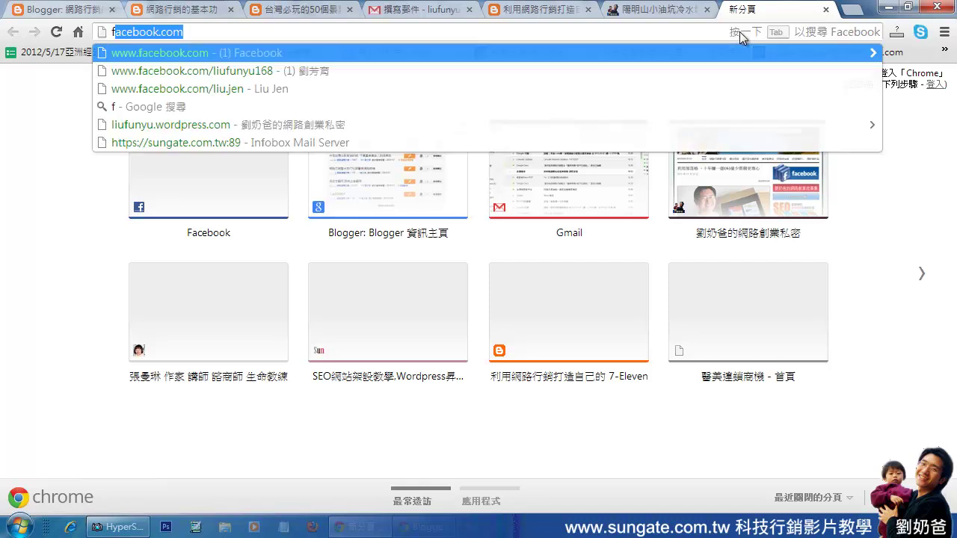
type("ilck")
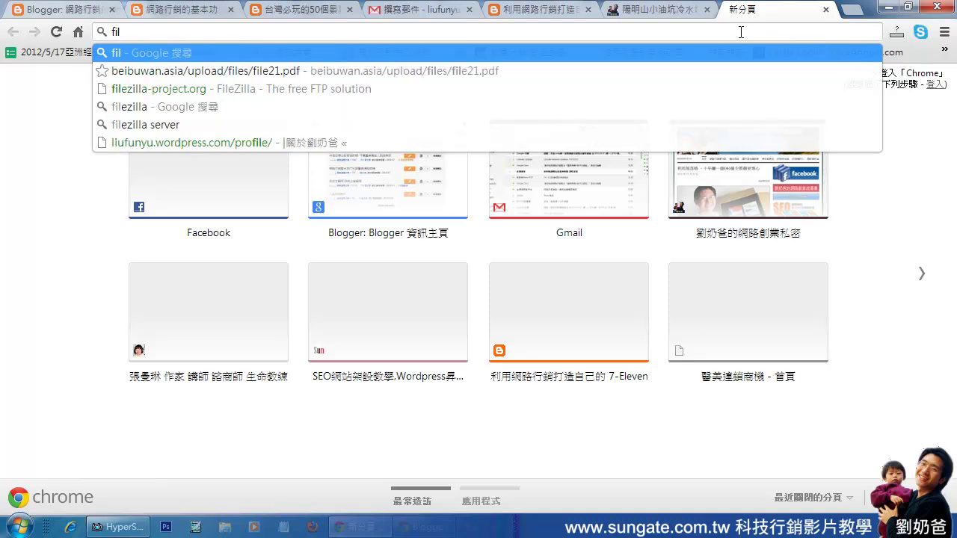
type("er.com")
key("Return")
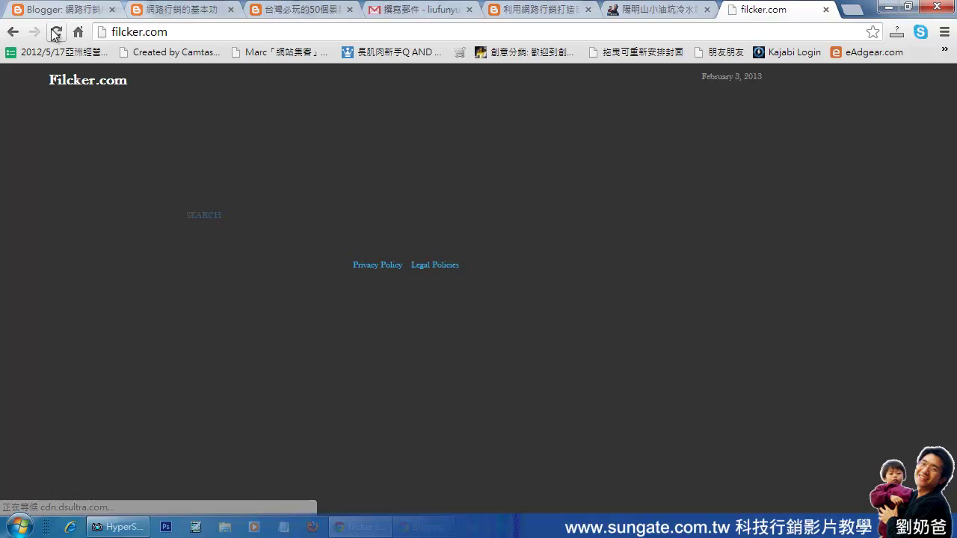
left_click(56, 33)
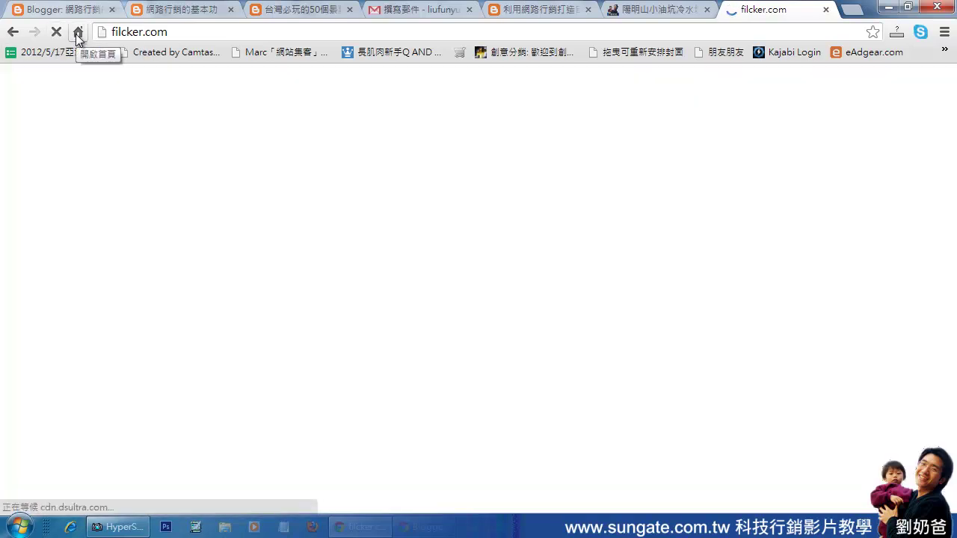
left_click(56, 32)
Search Google for 雲 and show the image results.
left_click(186, 33)
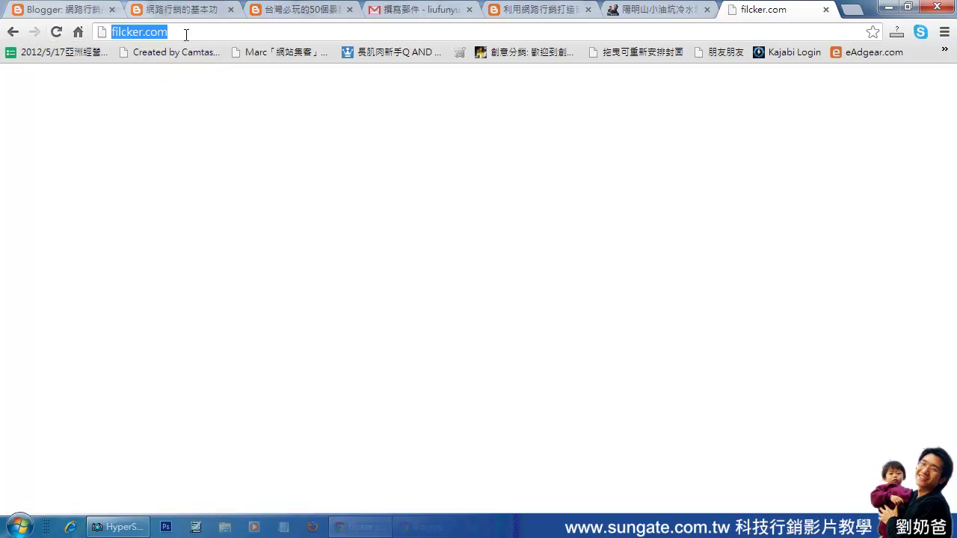
type("rc")
key("BackSpace")
key("BackSpace")
type("uta")
key("BackSpace")
key("BackSpace")
key("BackSpace")
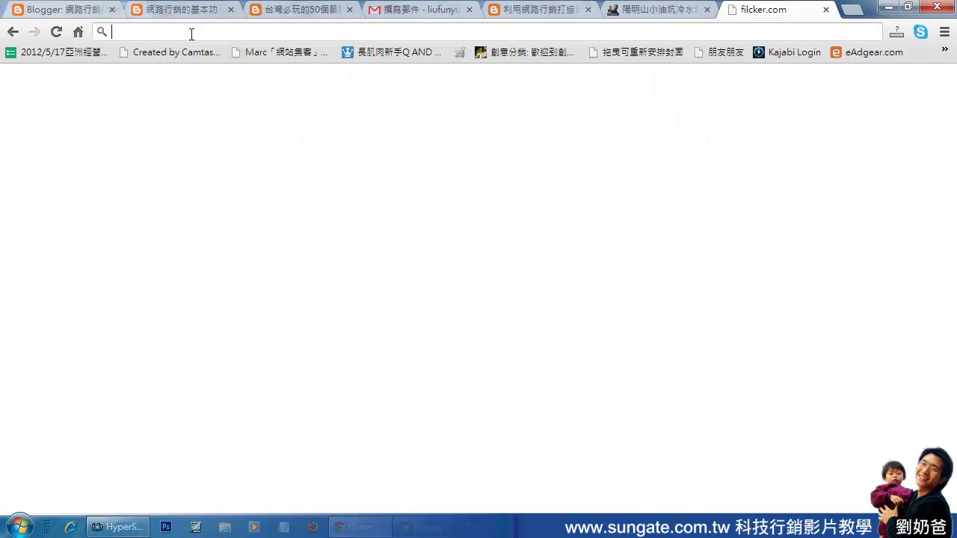
key("ctrl+shift")
type("ut")
key("space")
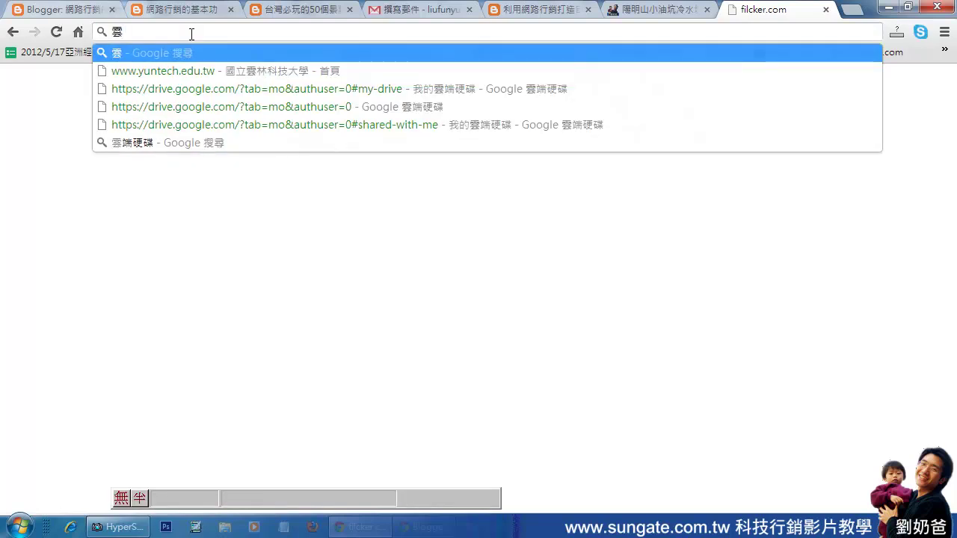
key("Return")
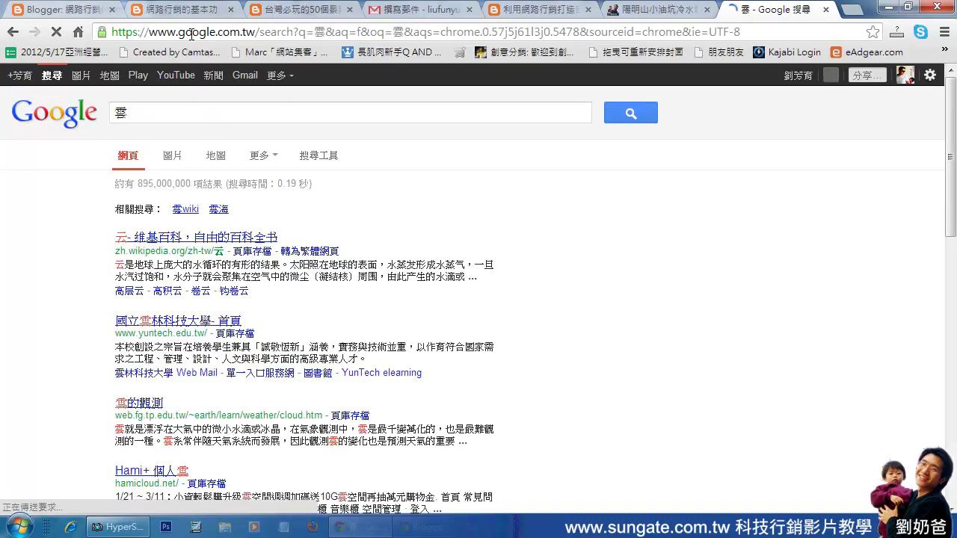
left_click(174, 157)
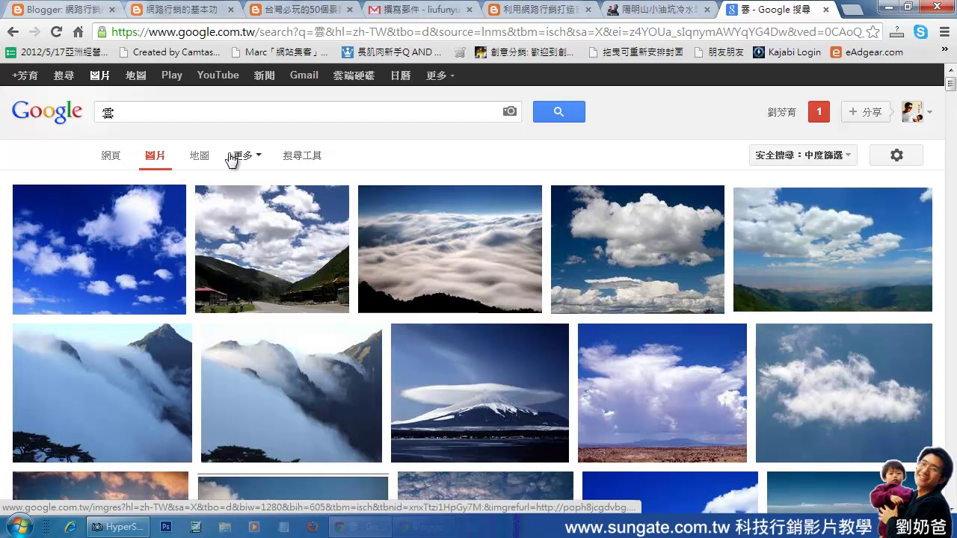
Filter the 雲 image results to pictures larger than 1024×768 pixels.
left_click(253, 157)
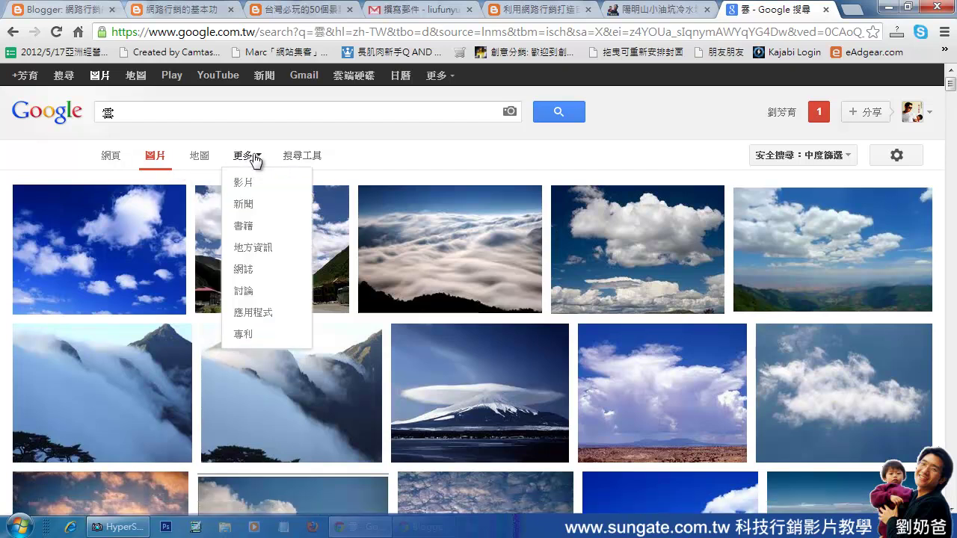
left_click(303, 158)
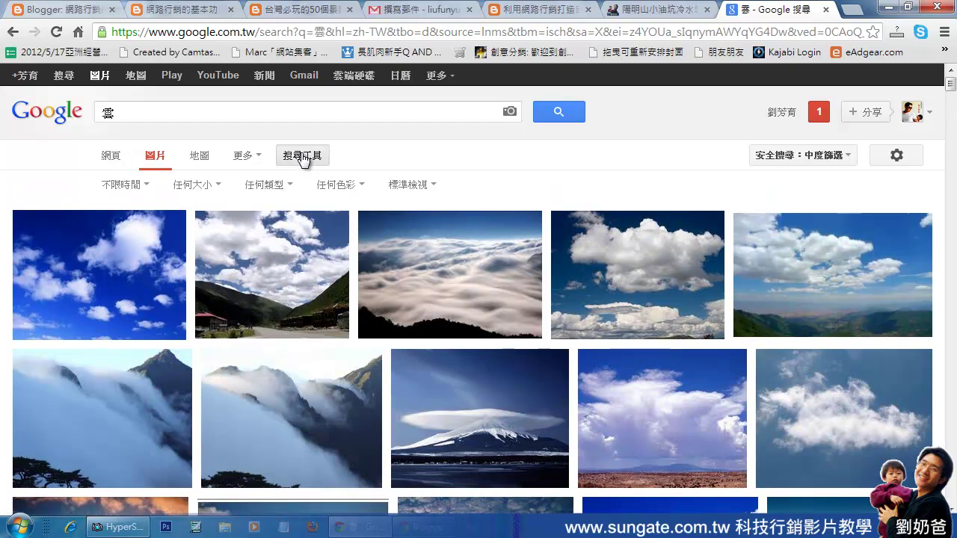
left_click(203, 187)
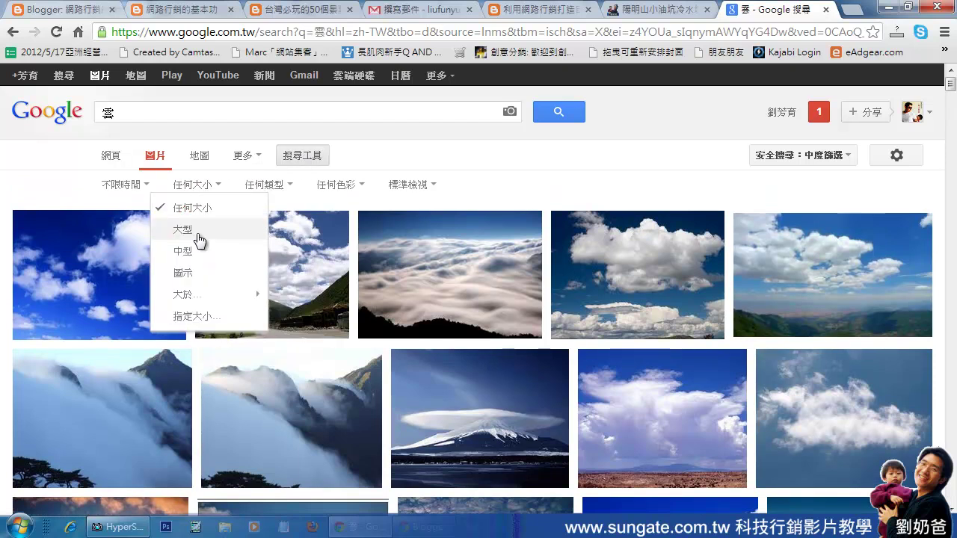
mouse_move(189, 298)
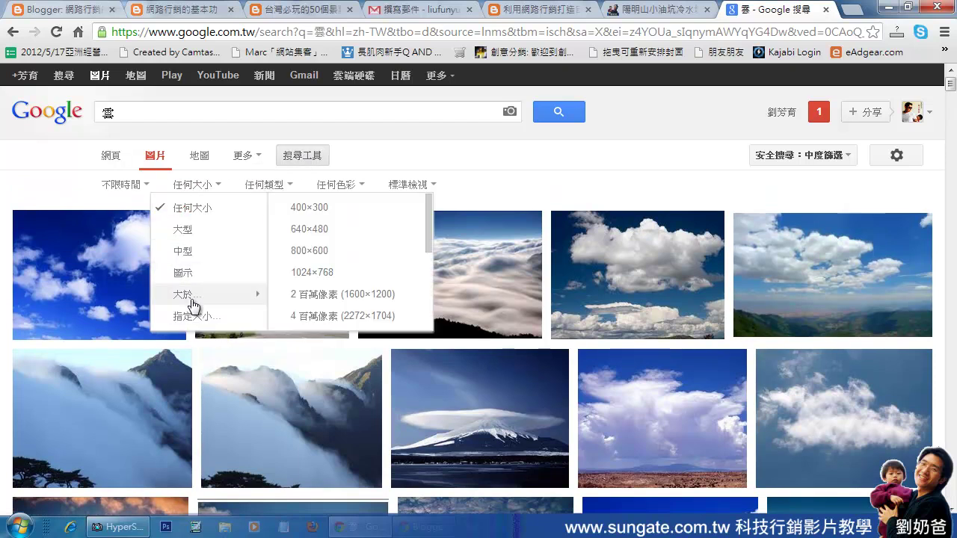
left_click(316, 274)
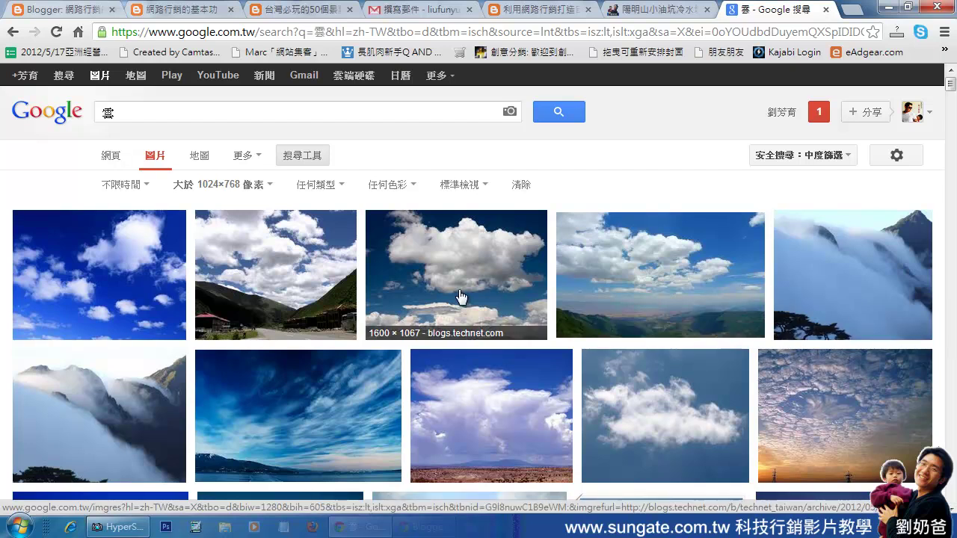
Open the original of the backpackers.com.tw photo of clouds over a mountain road and display it at full size from the top.
left_click(255, 267)
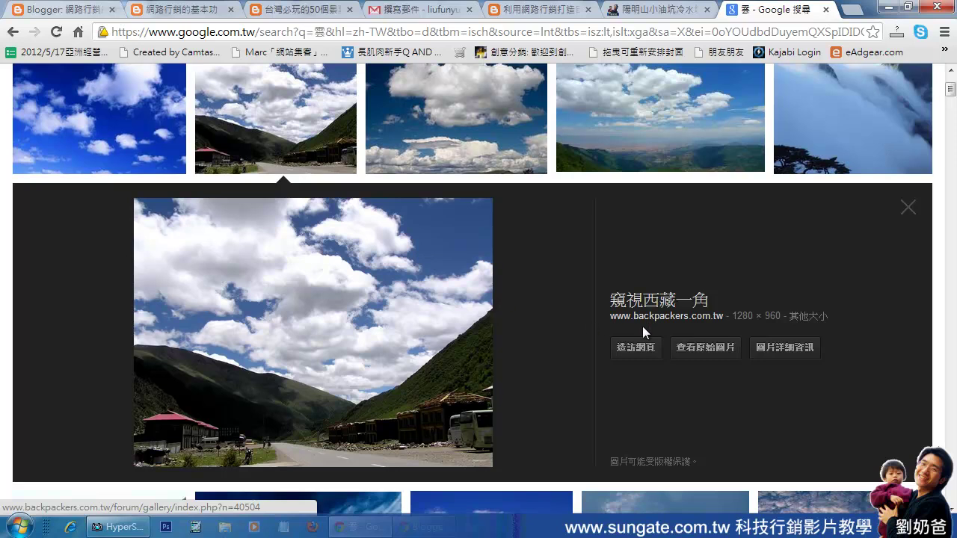
left_click(720, 357)
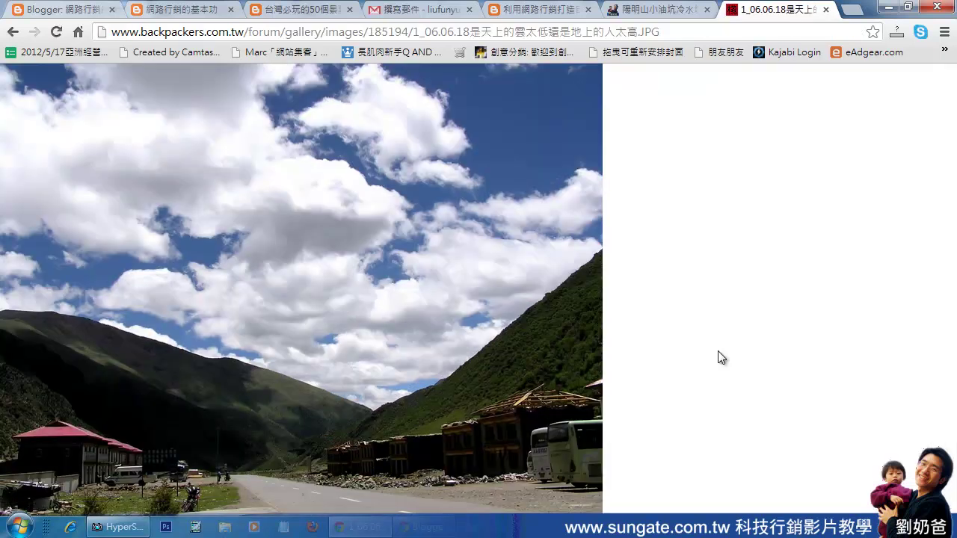
left_click(339, 254)
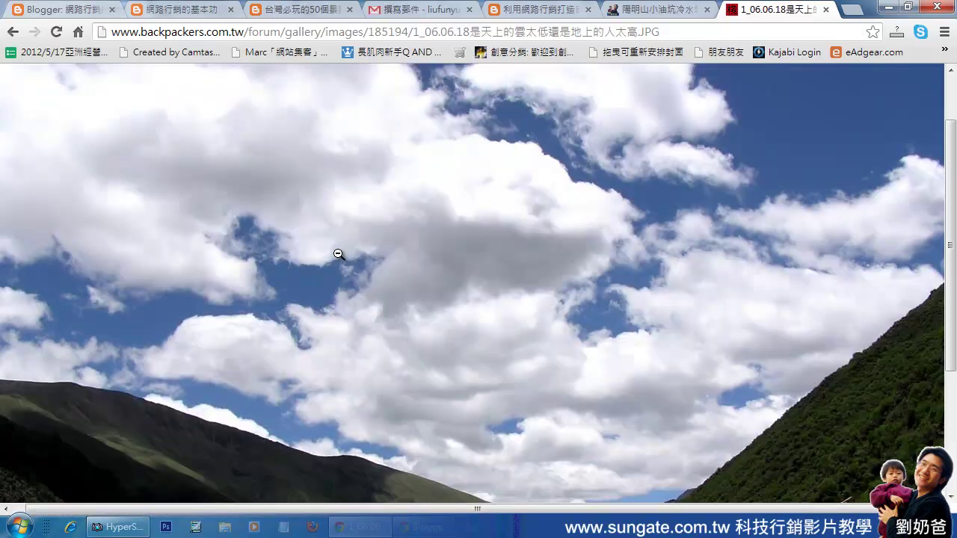
scroll(950, 256, "up", 1)
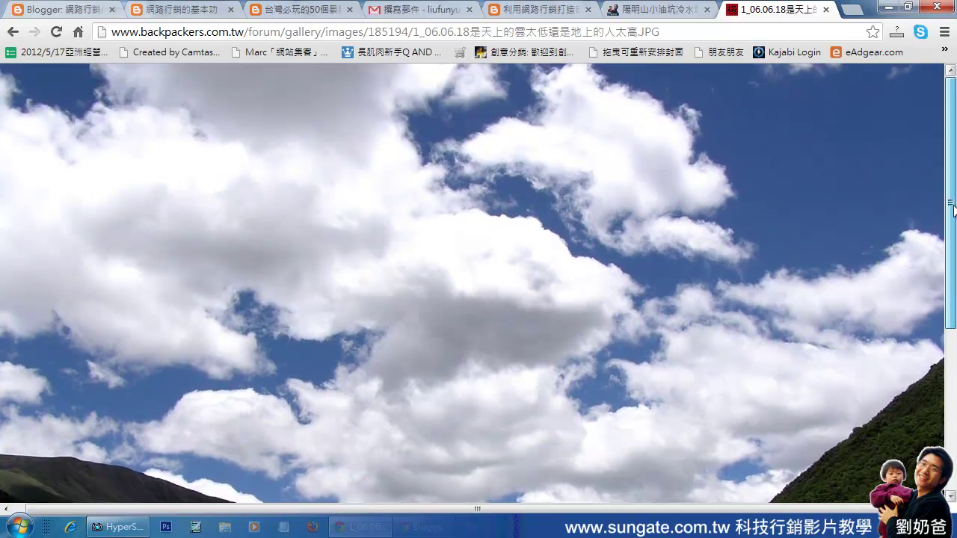
Switch to HyperSnap-DX and capture a 1000 × 220 pixel region of clouds from the upper part of the photo.
left_click(117, 527)
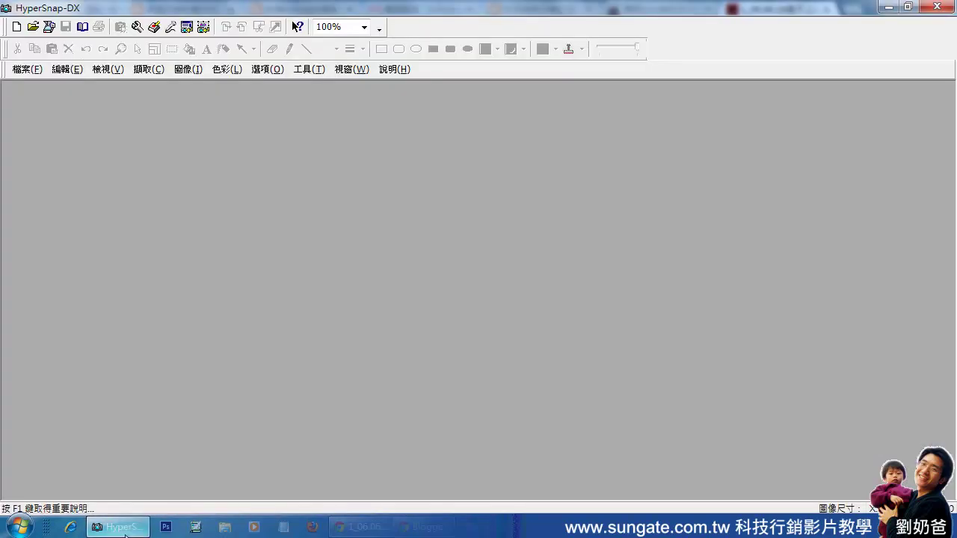
left_click(203, 26)
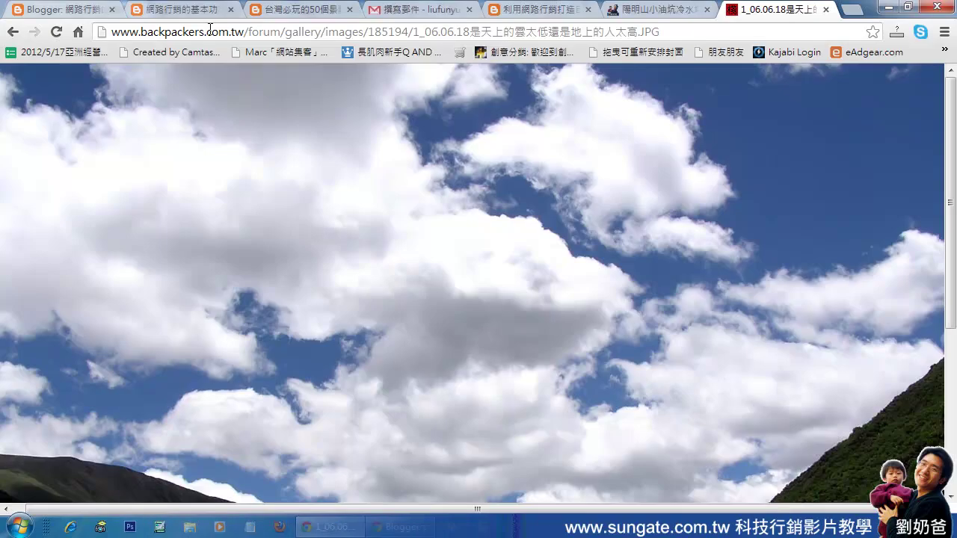
left_click(35, 103)
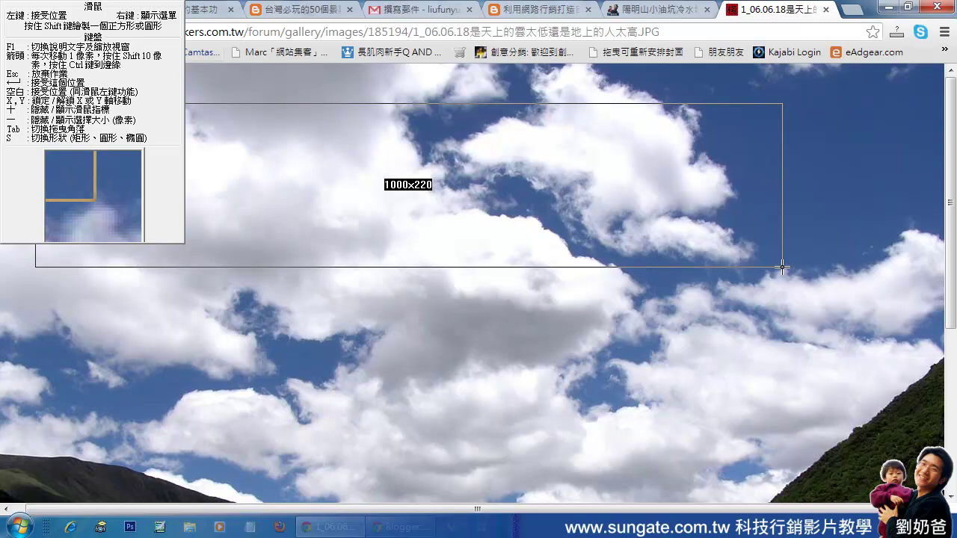
left_click(782, 267)
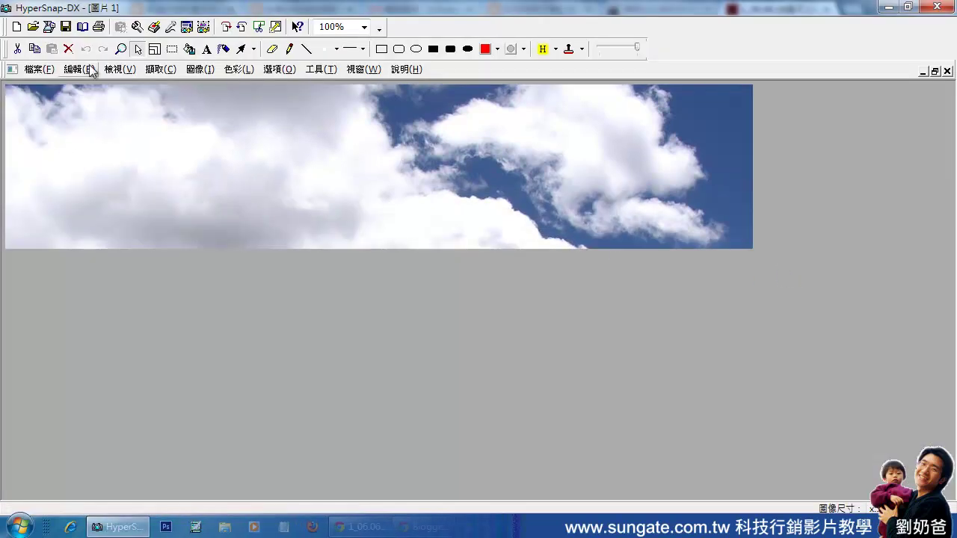
Save the captured cloud image as a JPEG named cloud on the data (D:) drive.
left_click(65, 26)
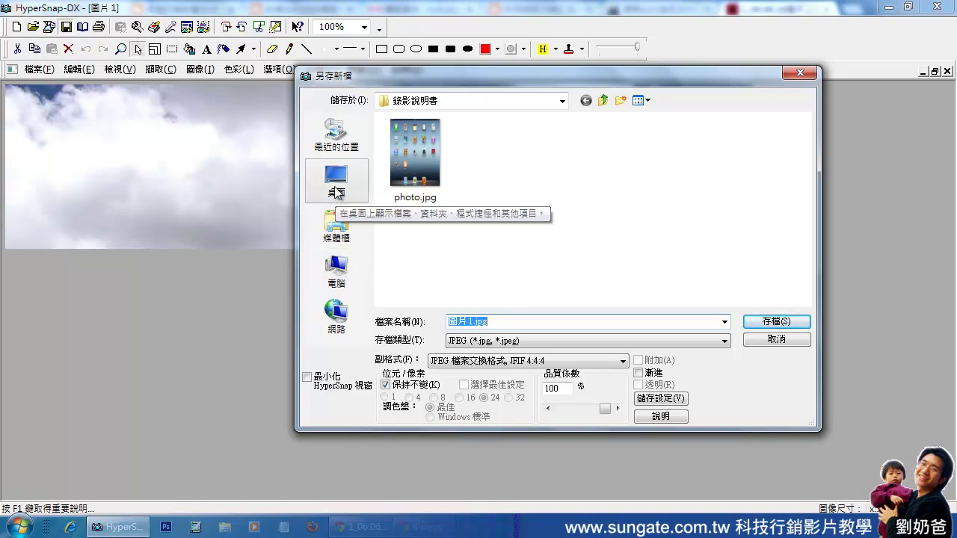
left_click(336, 265)
double_click(628, 139)
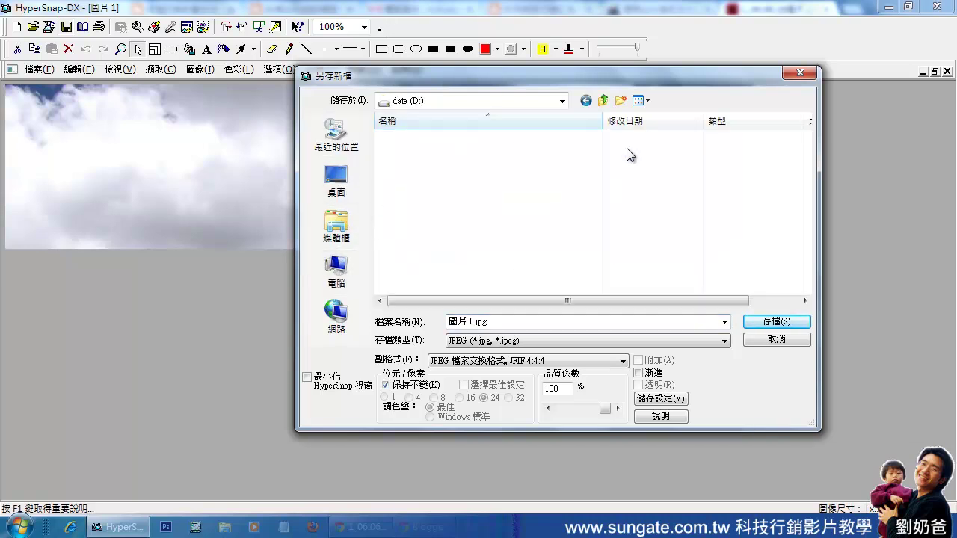
left_click(507, 319)
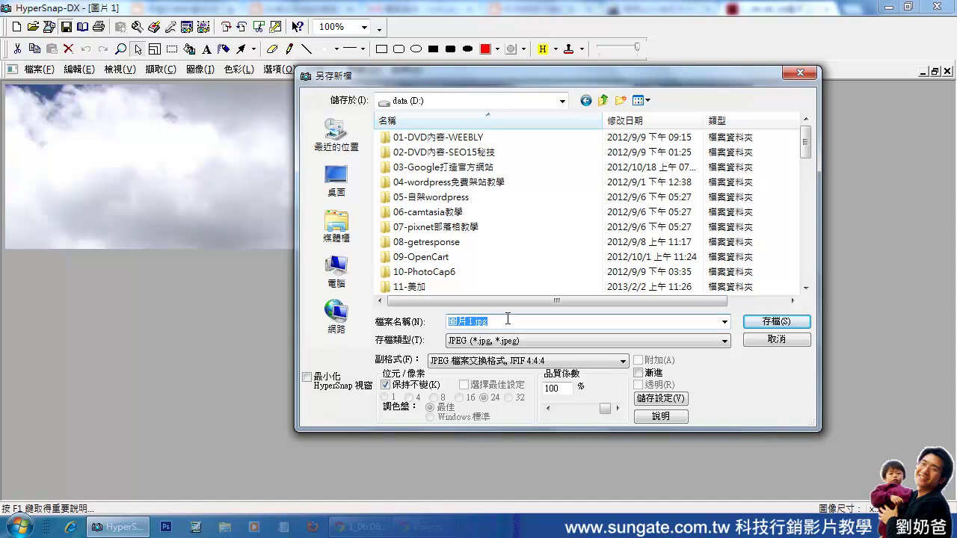
type("uts")
type("c")
type("lo")
key("BackSpace")
key("BackSpace")
type("loud")
left_click(790, 329)
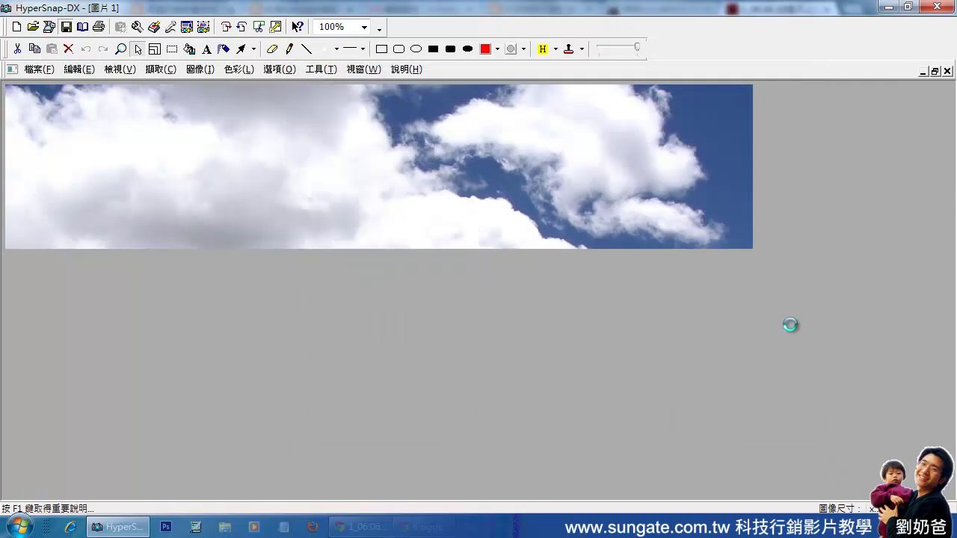
Close HyperSnap-DX and the cloud photo's page, and bring up the live 網路行銷的基本功 blog in Chrome.
left_click(936, 7)
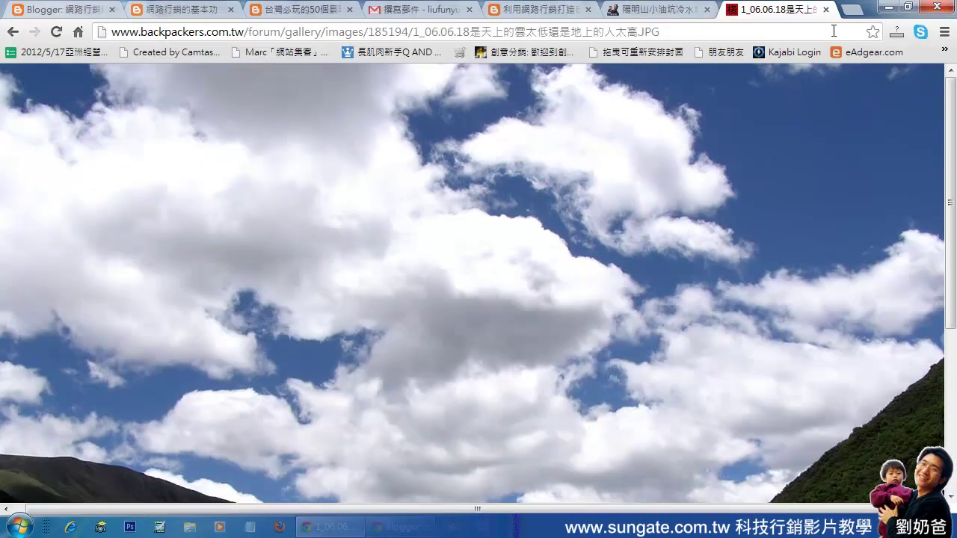
left_click(825, 9)
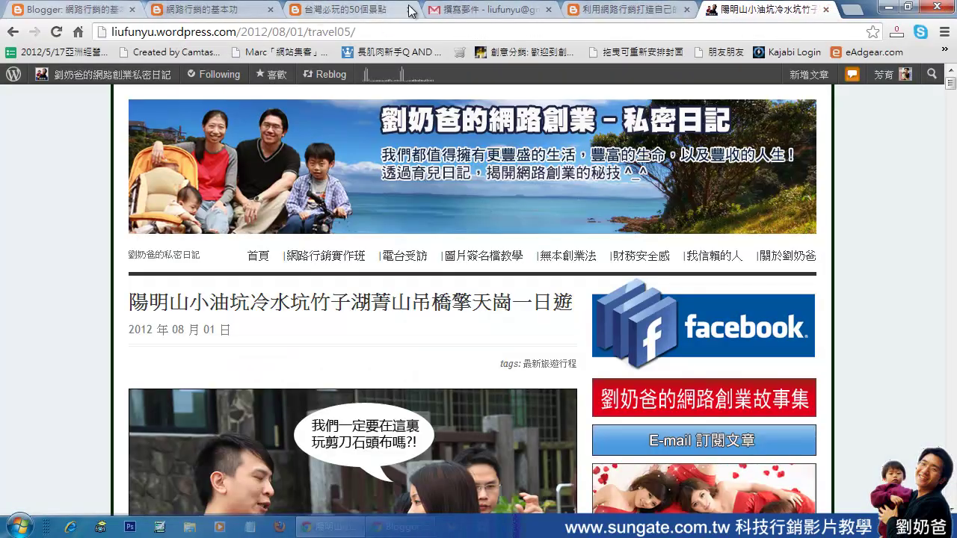
left_click(607, 11)
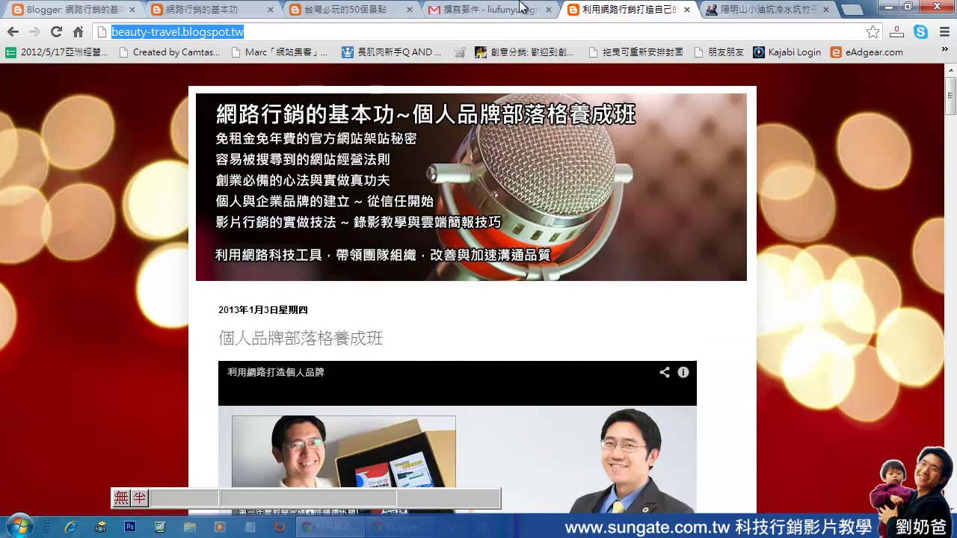
left_click(254, 10)
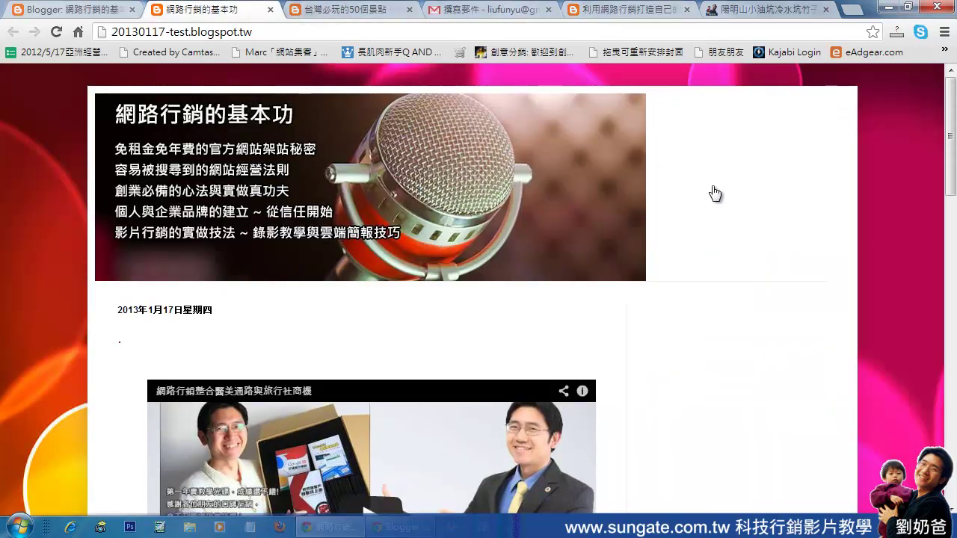
Leave the Blogger template designer and open the 版面配置 page of the 網路行銷的基本功 blog.
left_click(102, 15)
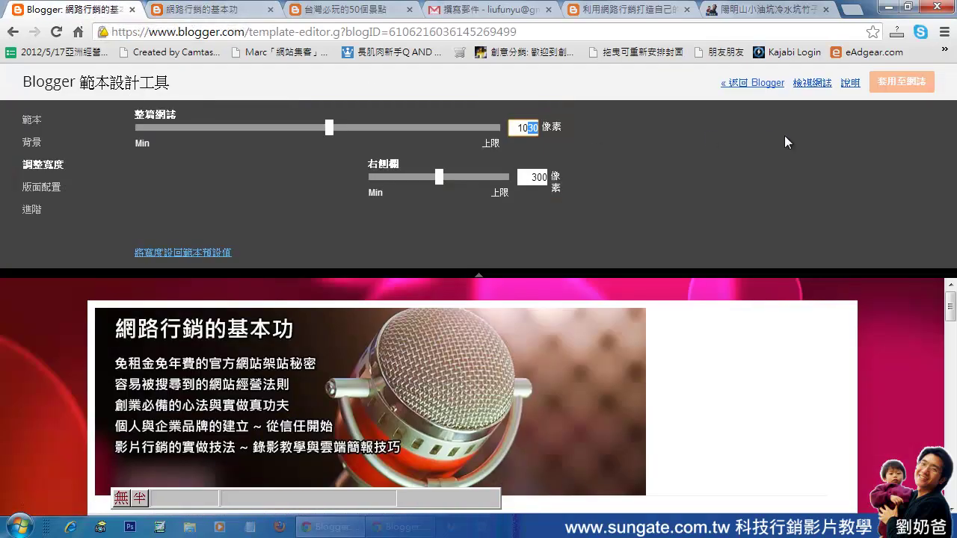
left_click(769, 84)
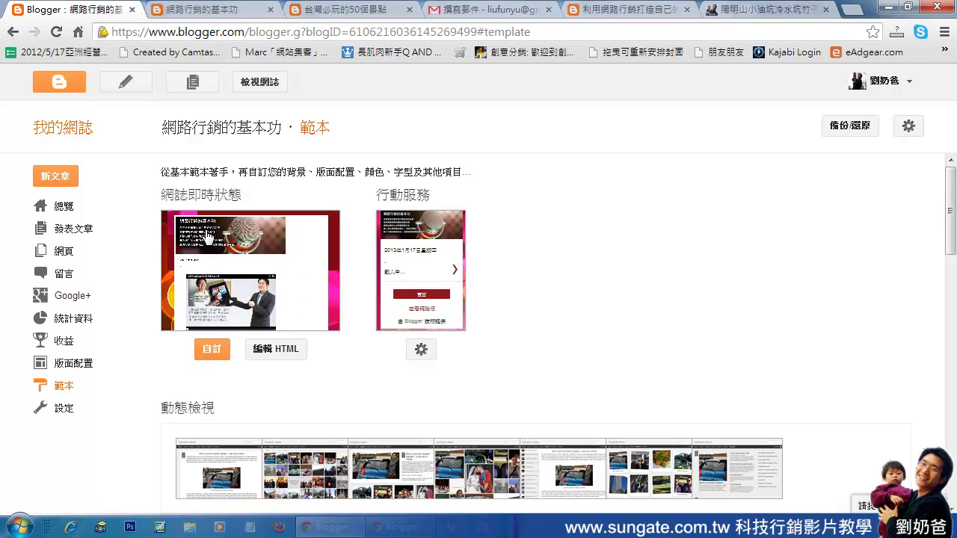
left_click(71, 367)
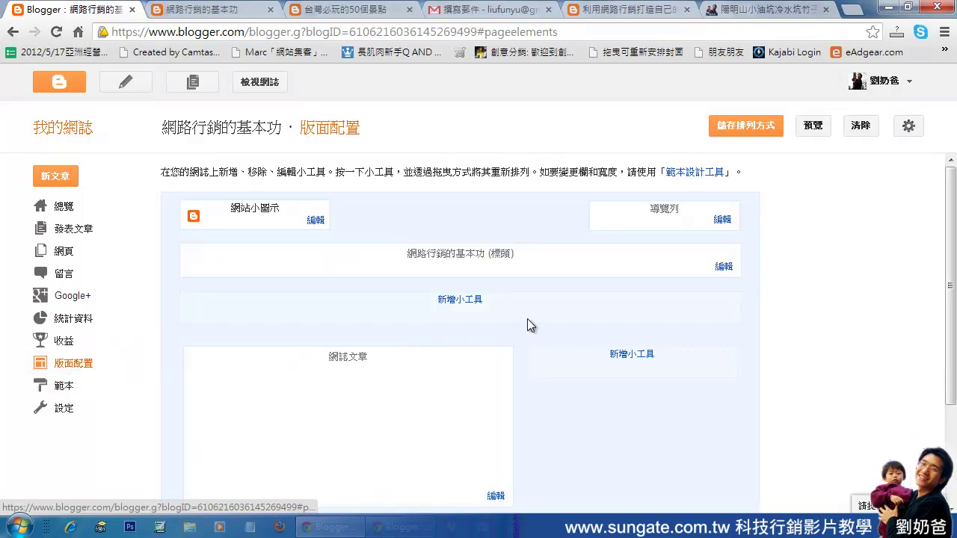
left_click(723, 267)
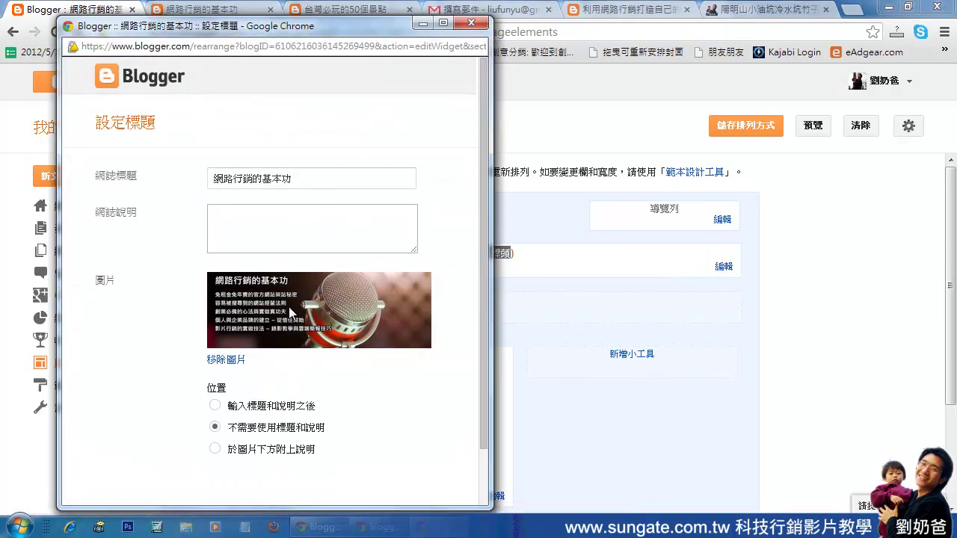
left_click(224, 360)
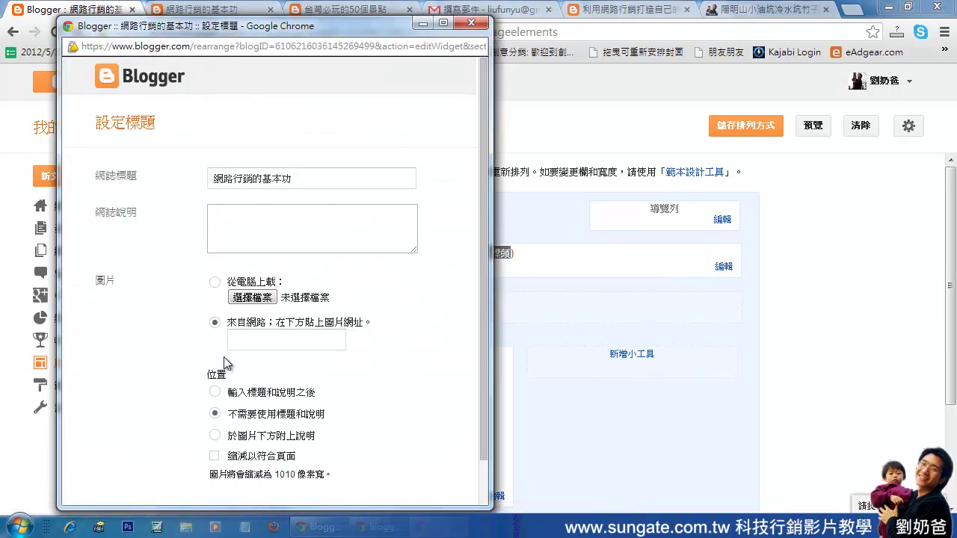
left_click(254, 299)
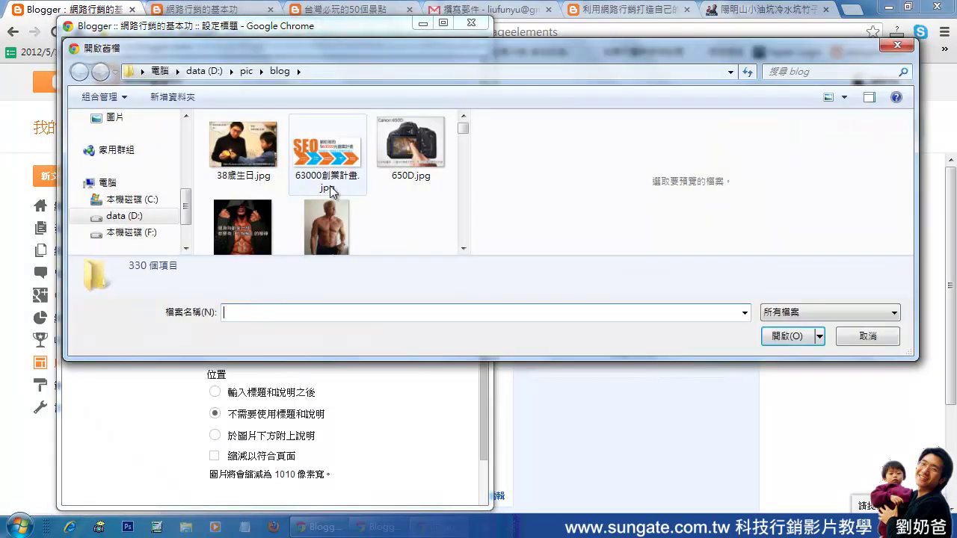
left_click_drag(465, 64, 520, 95)
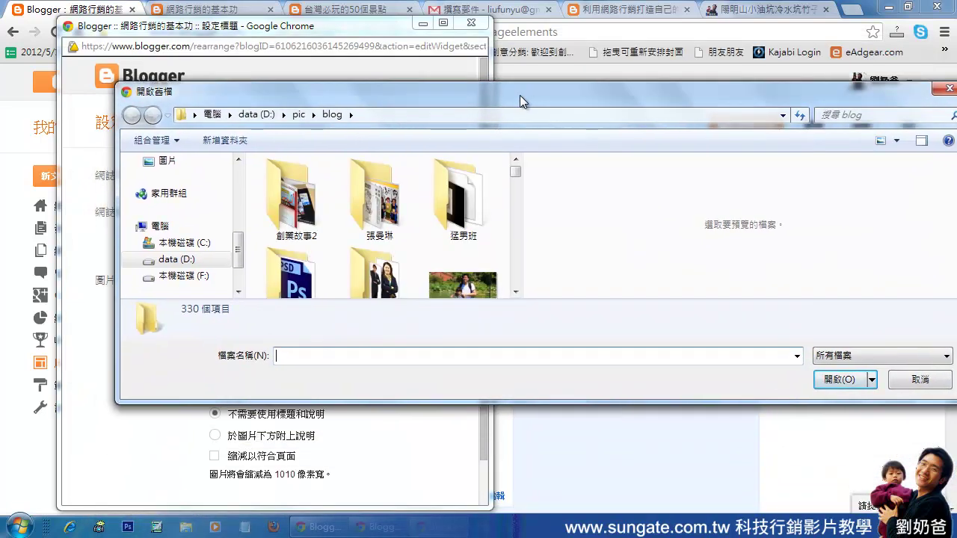
left_click_drag(521, 99, 469, 111)
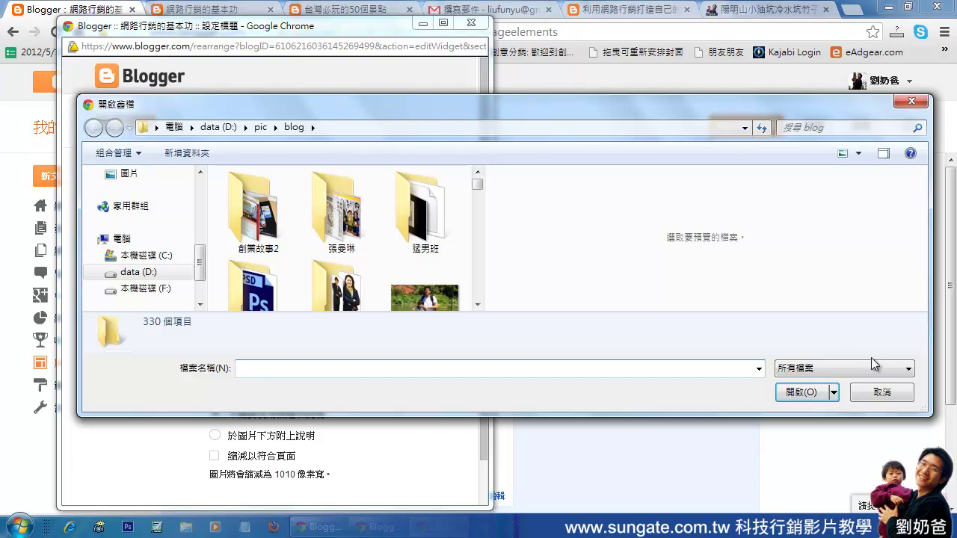
left_click(893, 399)
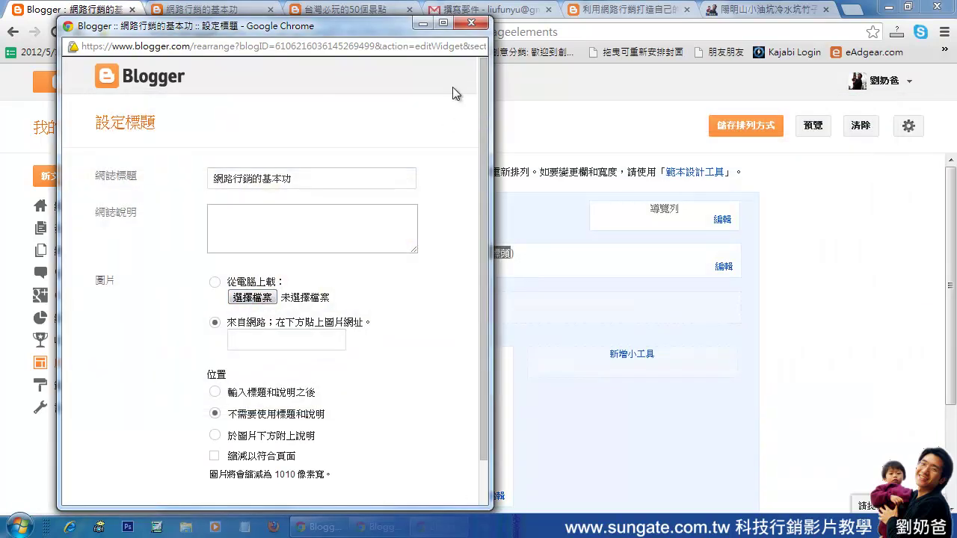
left_click(471, 23)
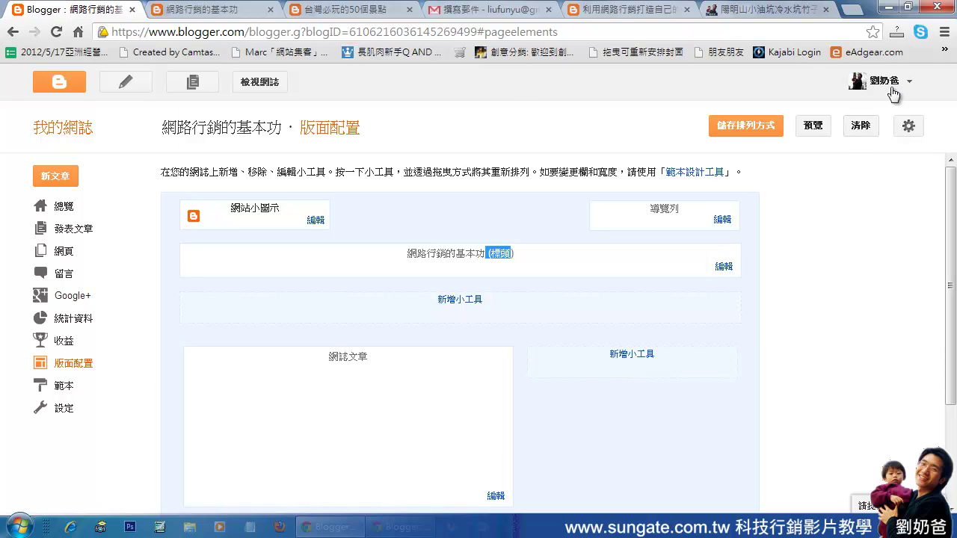
left_click(63, 86)
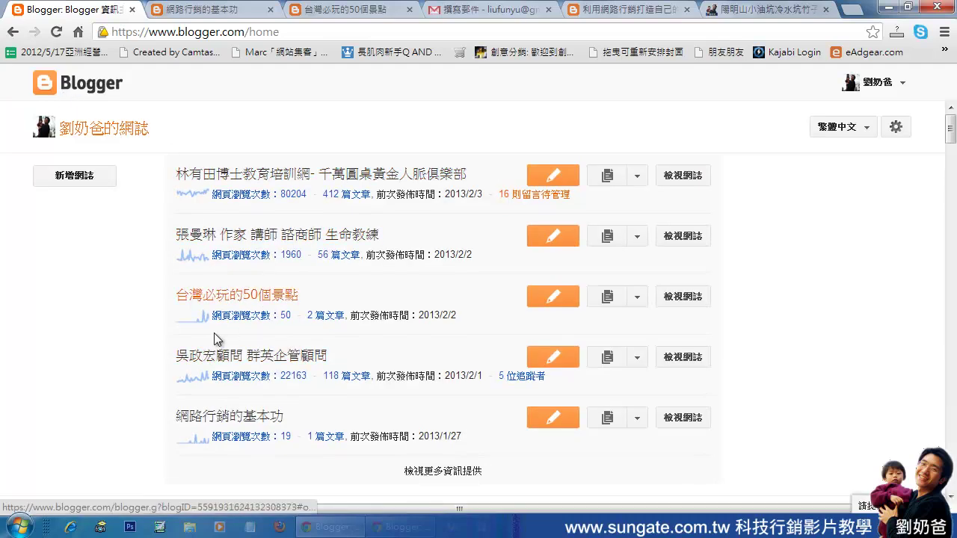
left_click(82, 178)
left_click(393, 181)
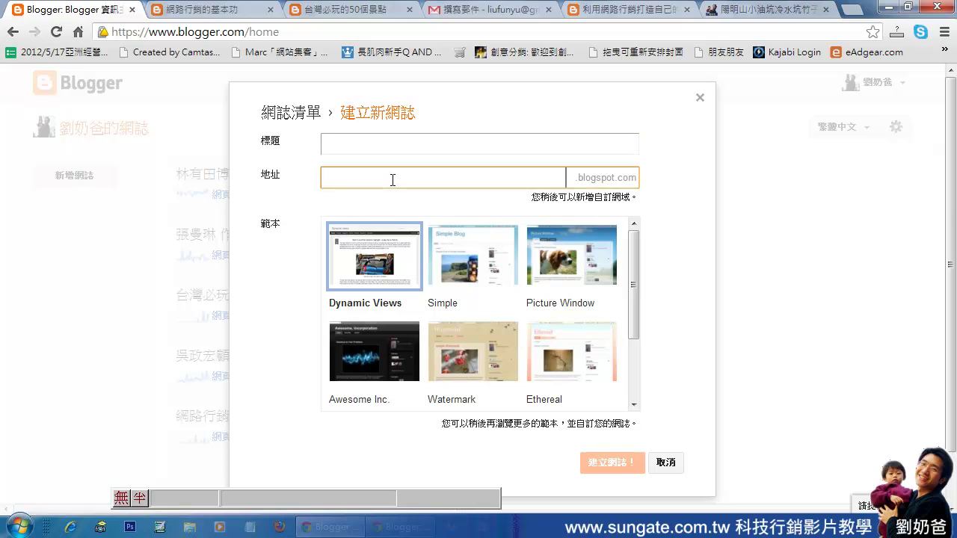
left_click(669, 463)
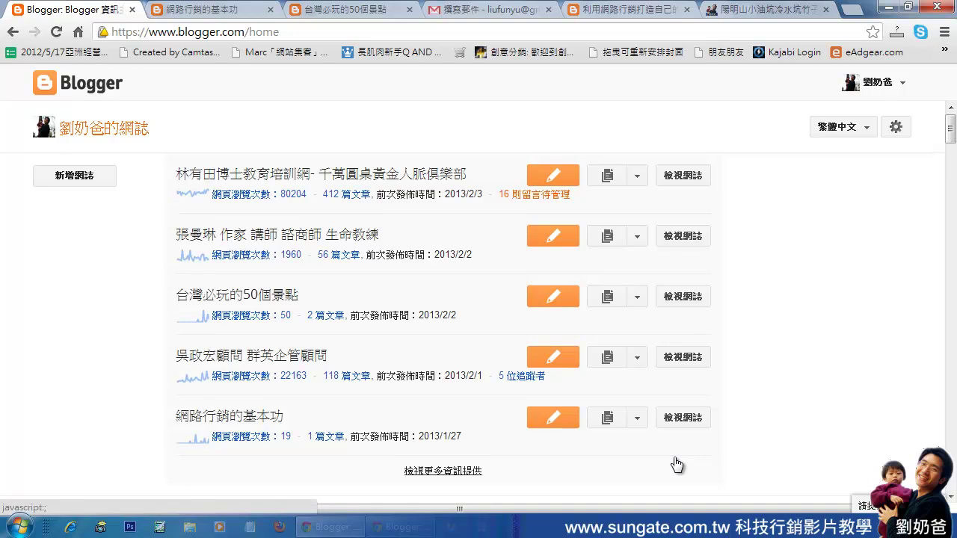
left_click(217, 10)
left_click(114, 14)
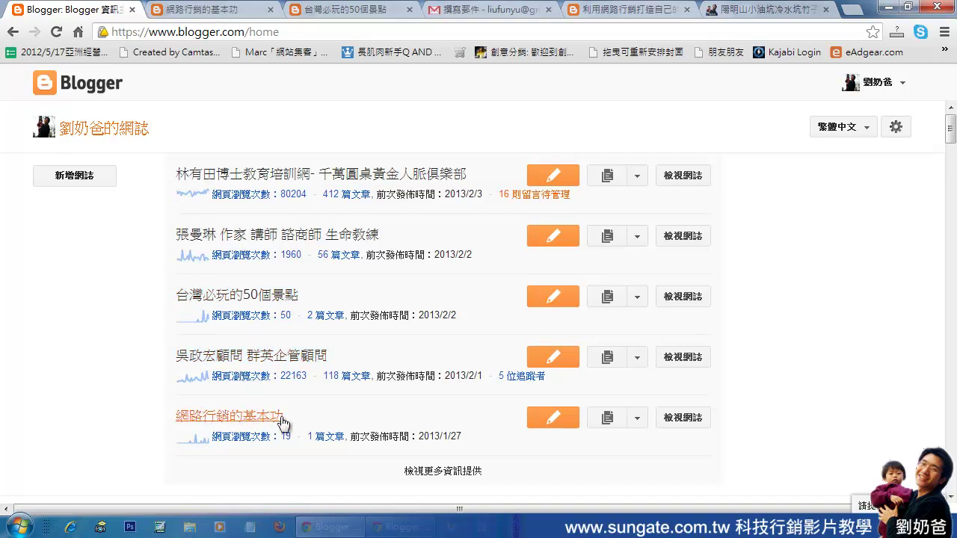
Open the header (標頭) settings in the 版面配置 of the 網路行銷的基本功 blog.
left_click(607, 425)
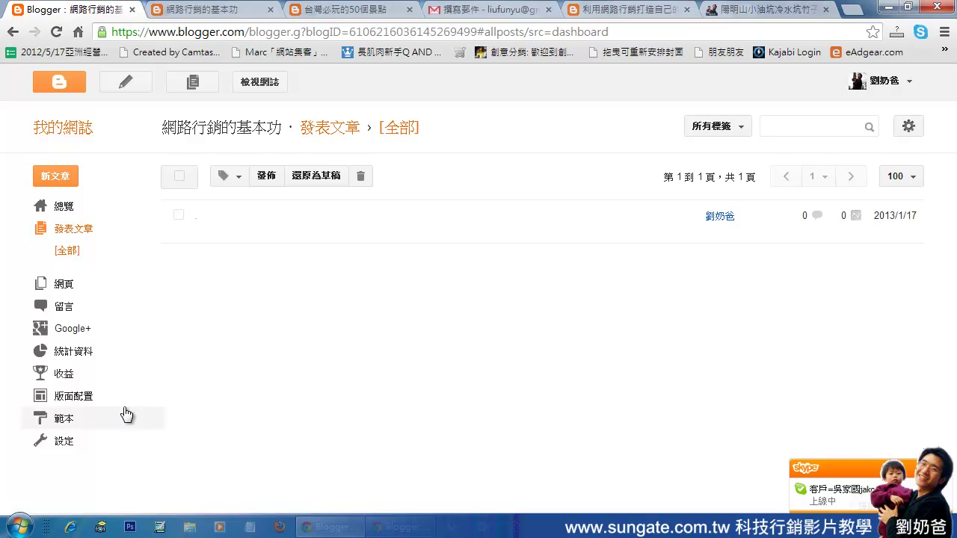
left_click(80, 420)
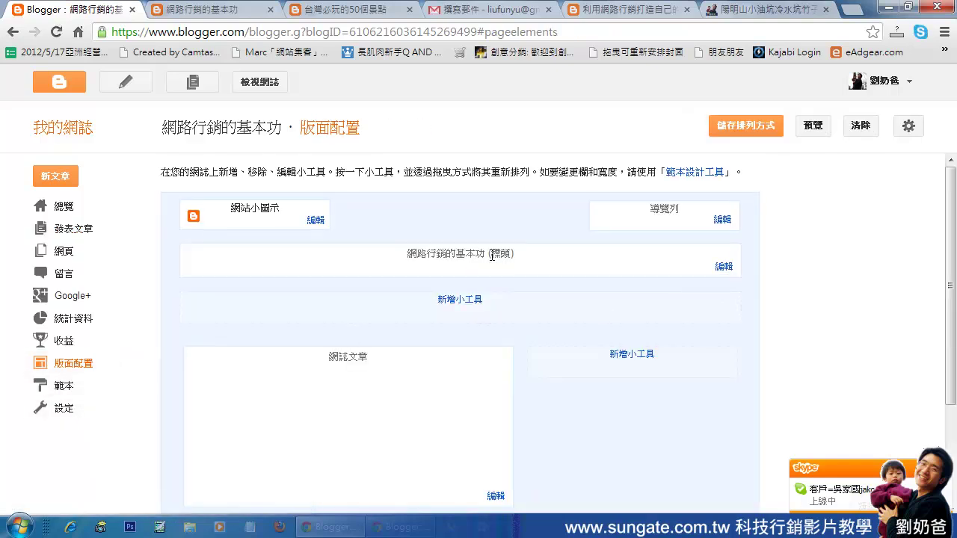
left_click(724, 269)
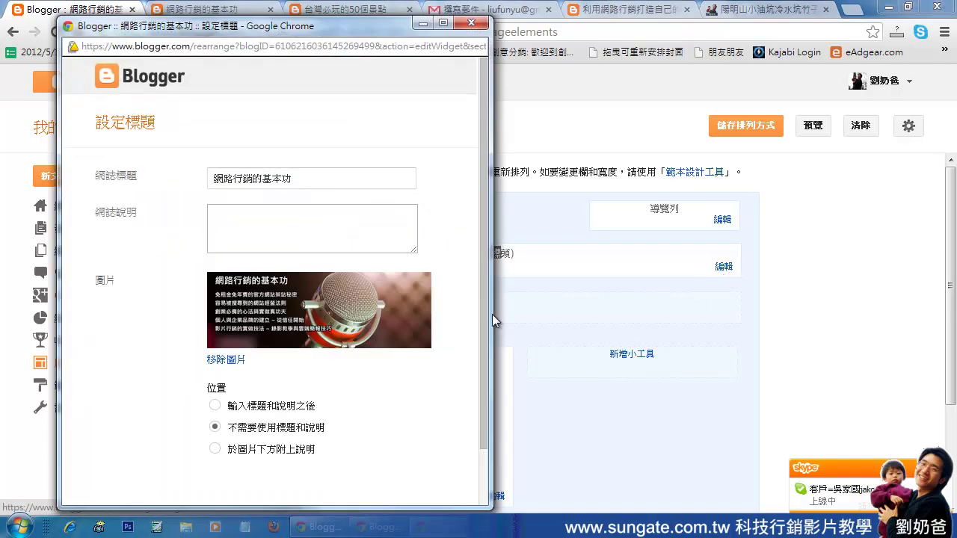
Replace the header picture with cloud.jpg from the data (D:) drive and save the header settings.
left_click(226, 360)
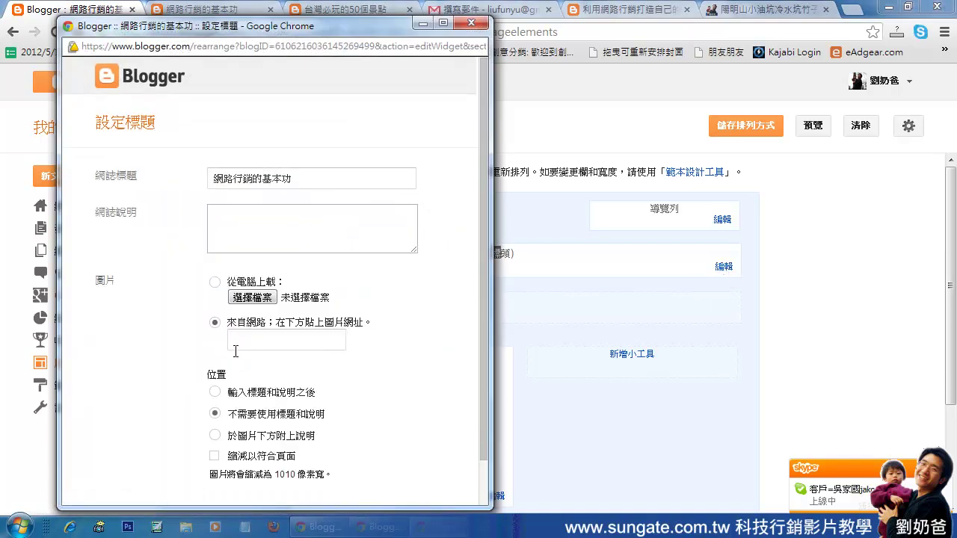
left_click(252, 297)
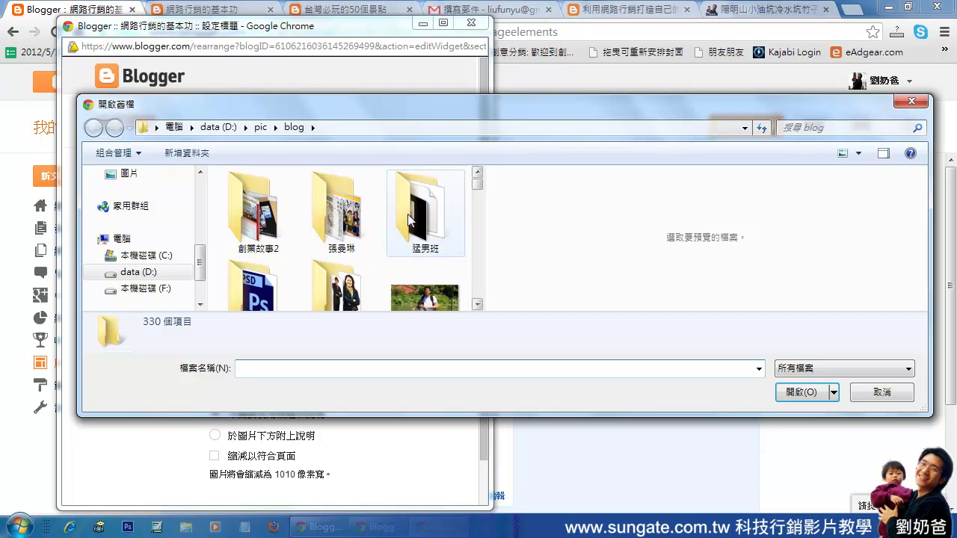
left_click(146, 274)
left_click_drag(477, 228, 359, 270)
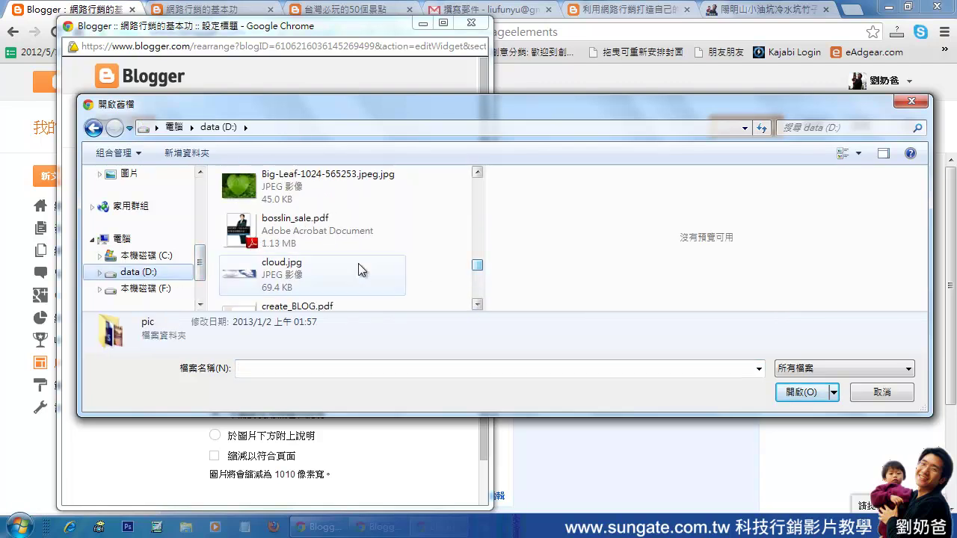
left_click(283, 270)
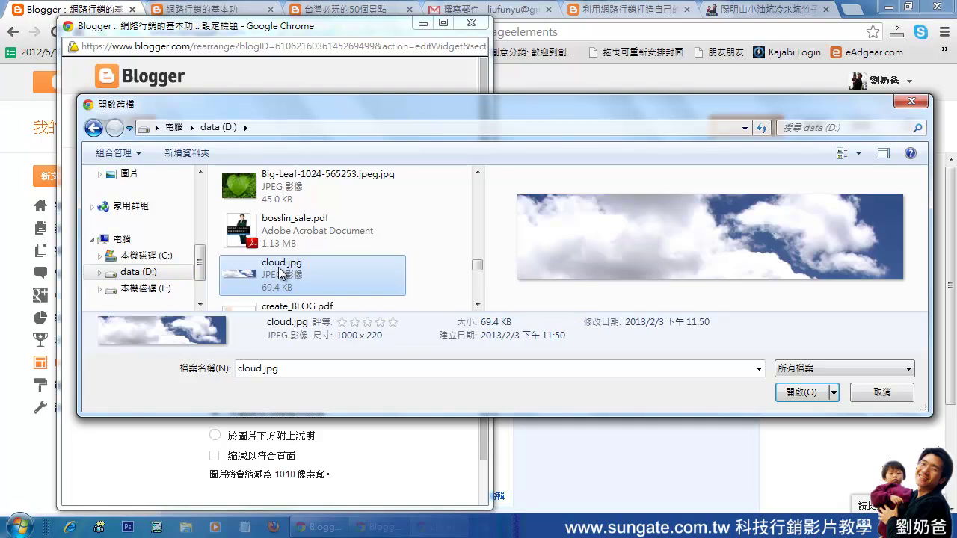
left_click(804, 387)
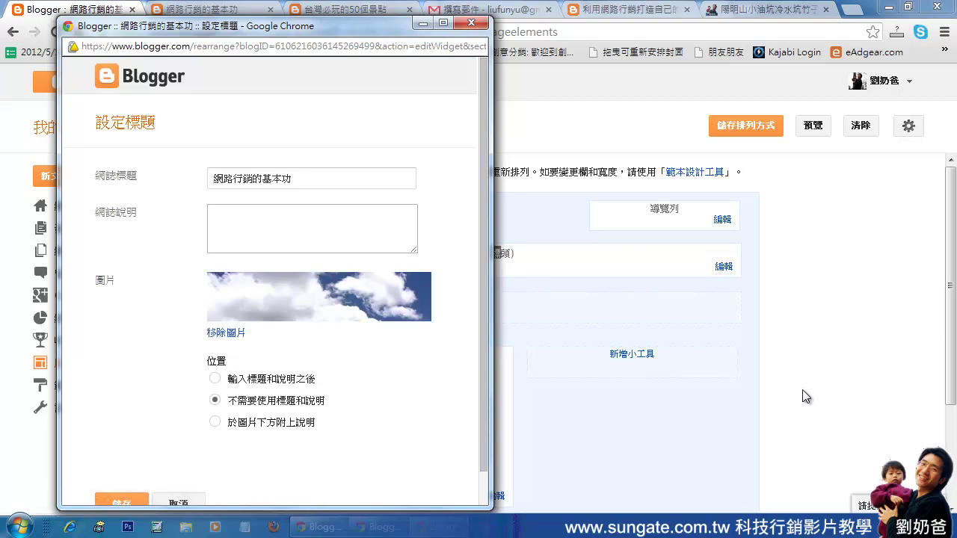
scroll(481, 304, "down", 1)
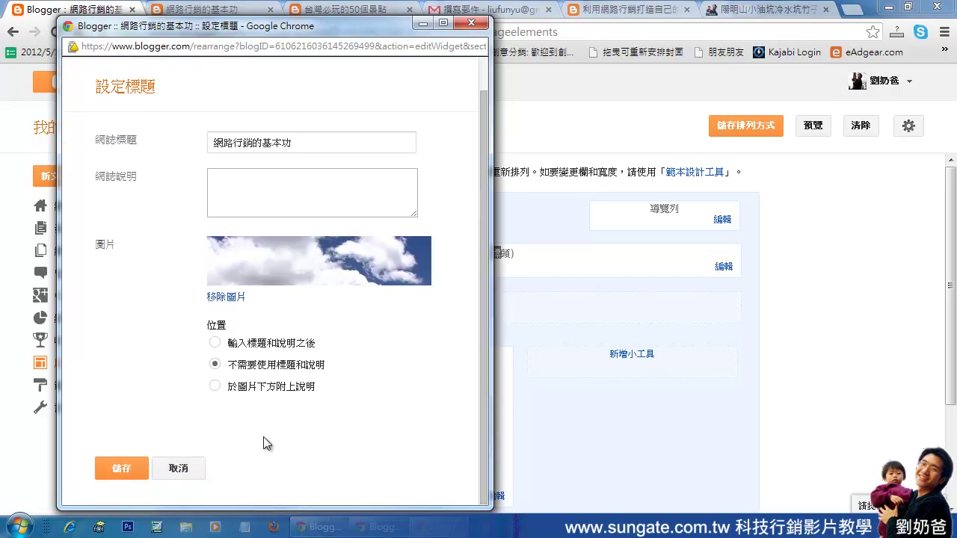
left_click(121, 469)
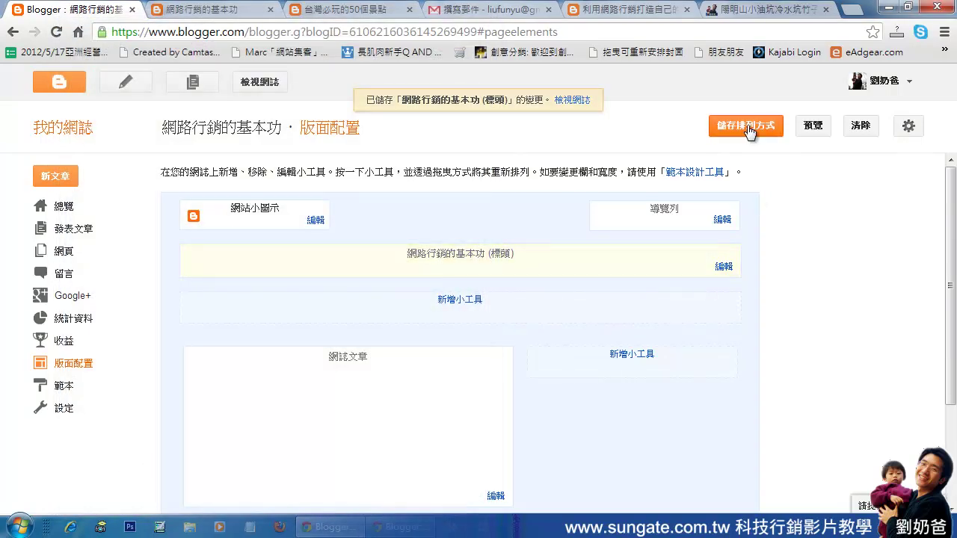
Reload the live 網路行銷的基本功 blog and check how the header banner fits the page width.
left_click(210, 13)
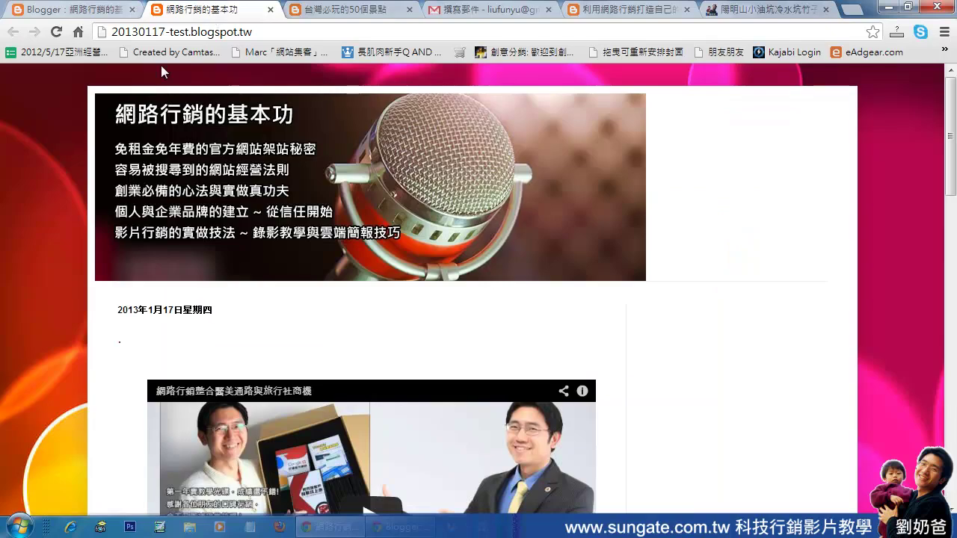
left_click(56, 32)
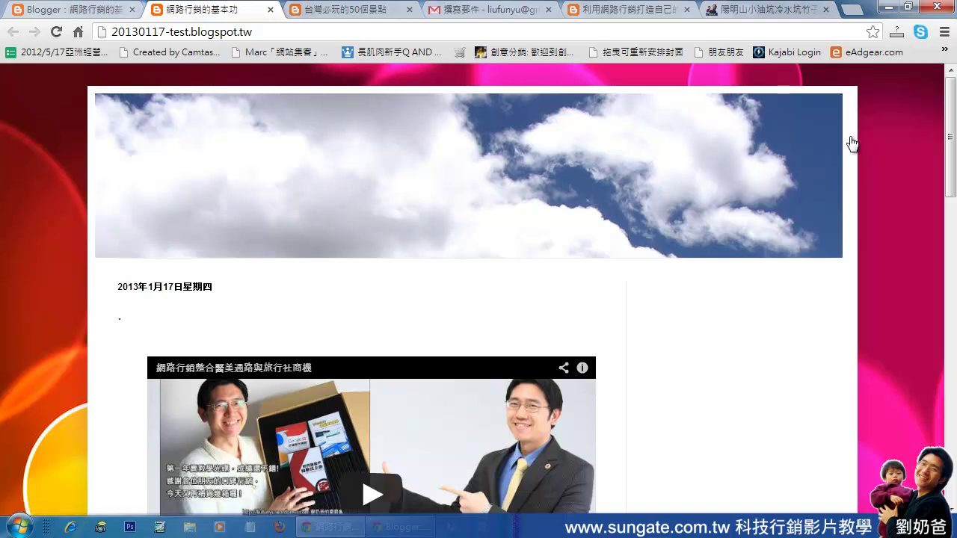
scroll(953, 175, "down", 2)
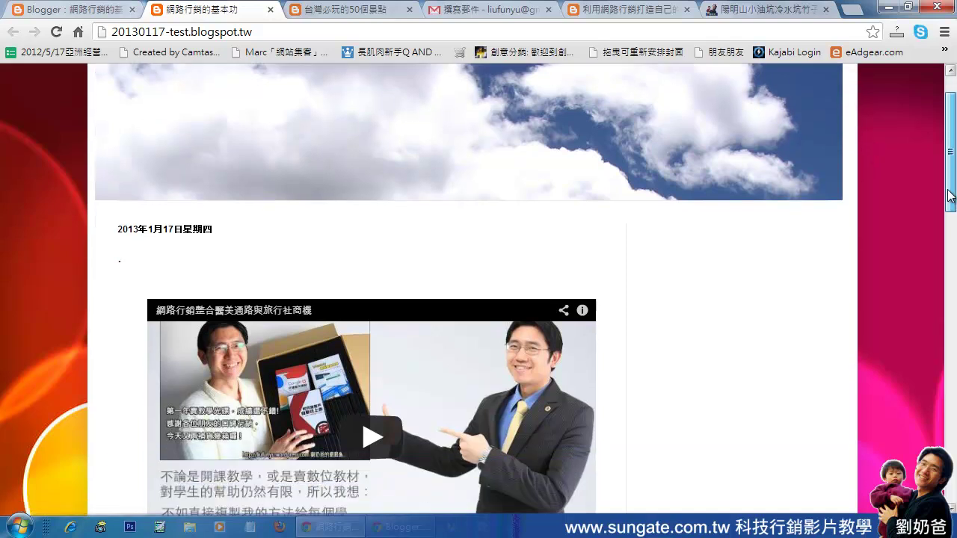
Open the 調整寬度 settings in the template designer of the 網路行銷的基本功 blog.
scroll(953, 192, "up", 2)
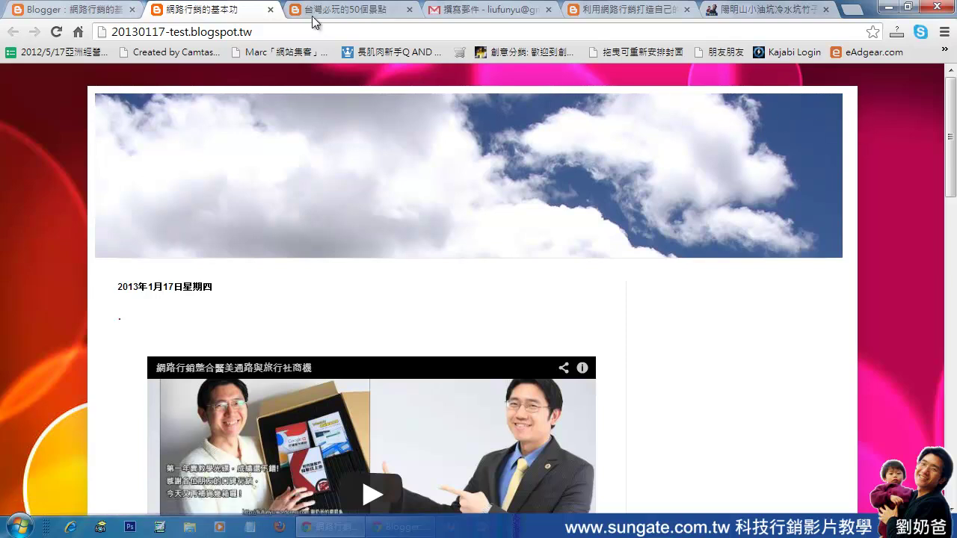
left_click(88, 12)
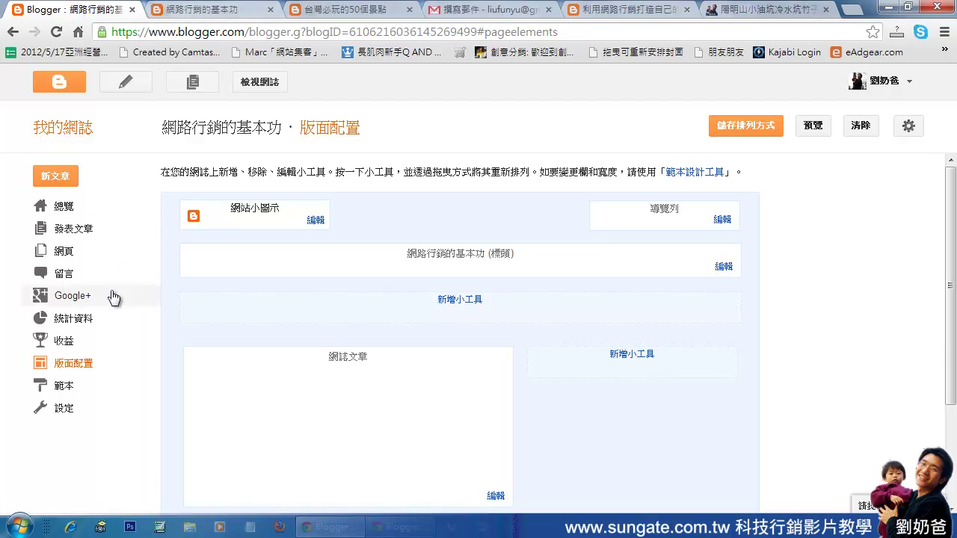
left_click(67, 387)
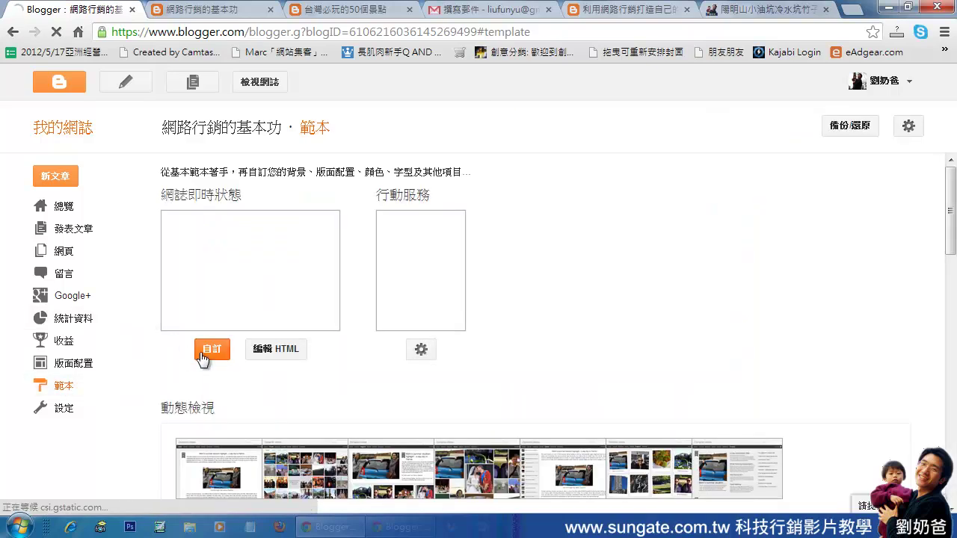
left_click(213, 350)
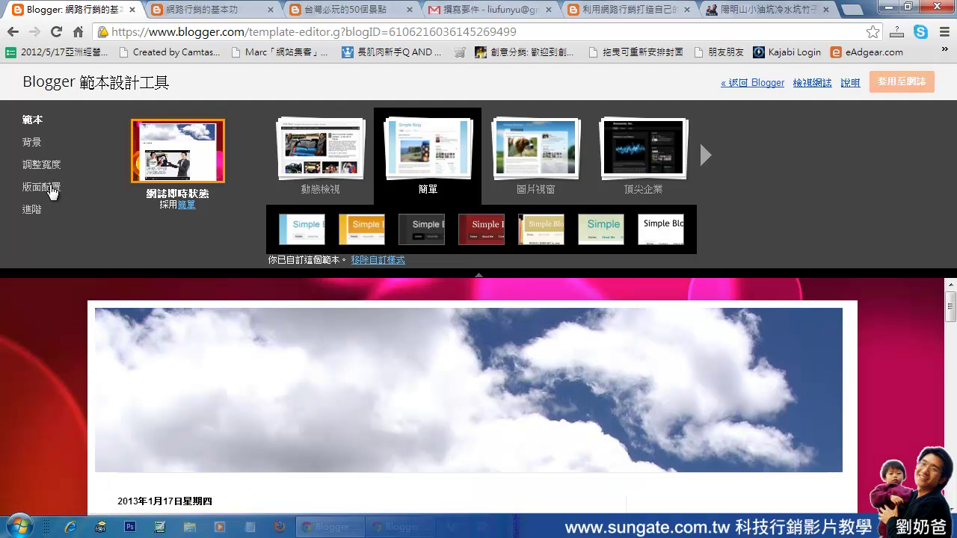
left_click(49, 169)
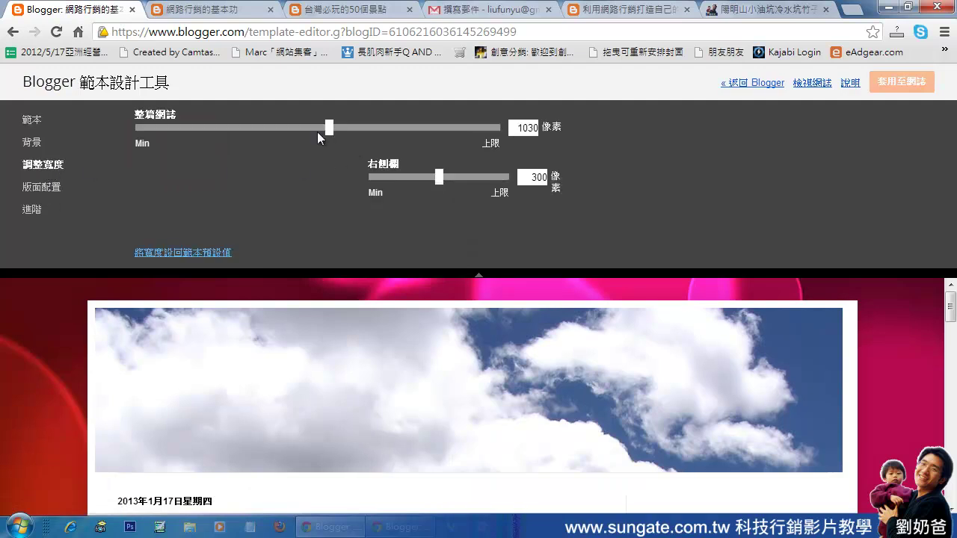
Set the entire blog's width (整篇網誌) to 1020 pixels, apply it to the blog and return to Blogger.
mouse_move(328, 134)
left_mouse_down()
mouse_move(309, 132)
mouse_move(379, 135)
mouse_move(321, 144)
mouse_move(329, 144)
left_mouse_up()
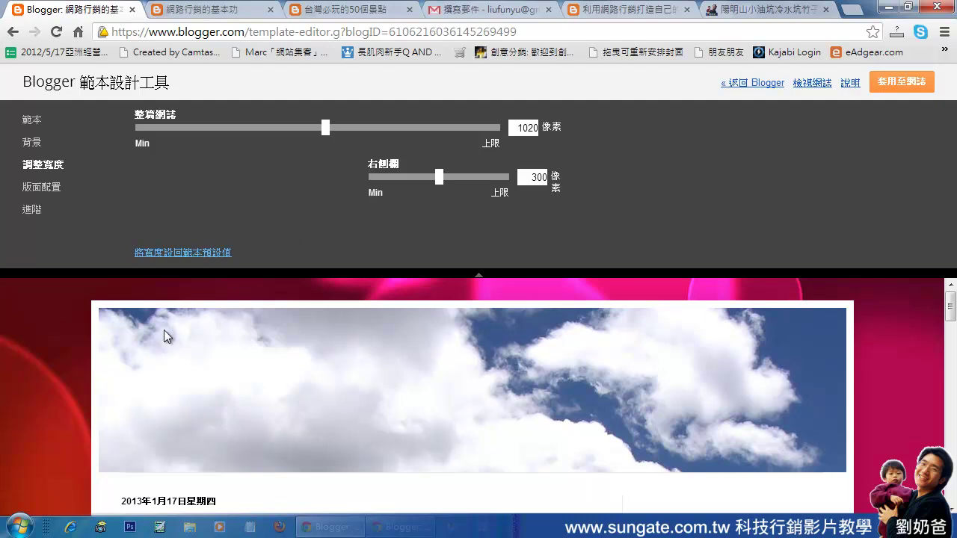
left_click(906, 82)
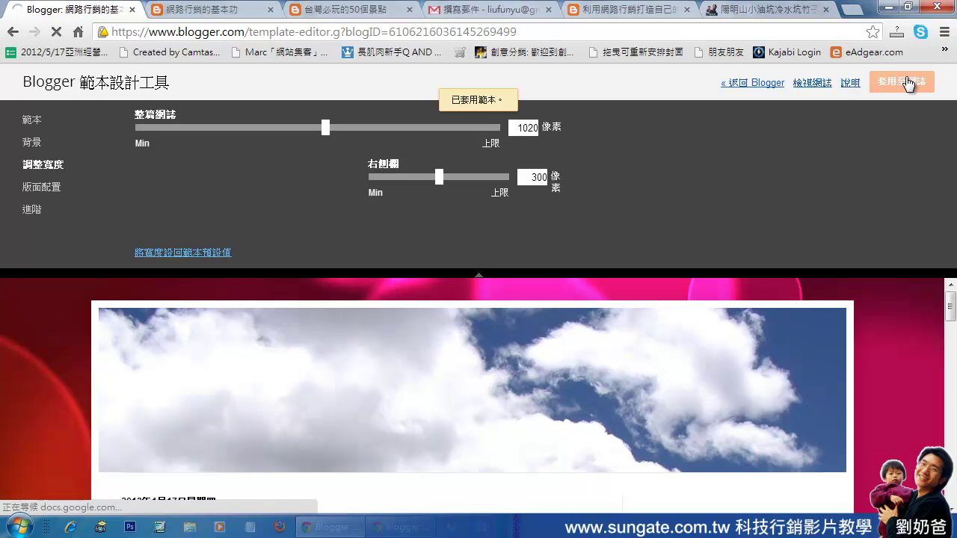
left_click(766, 84)
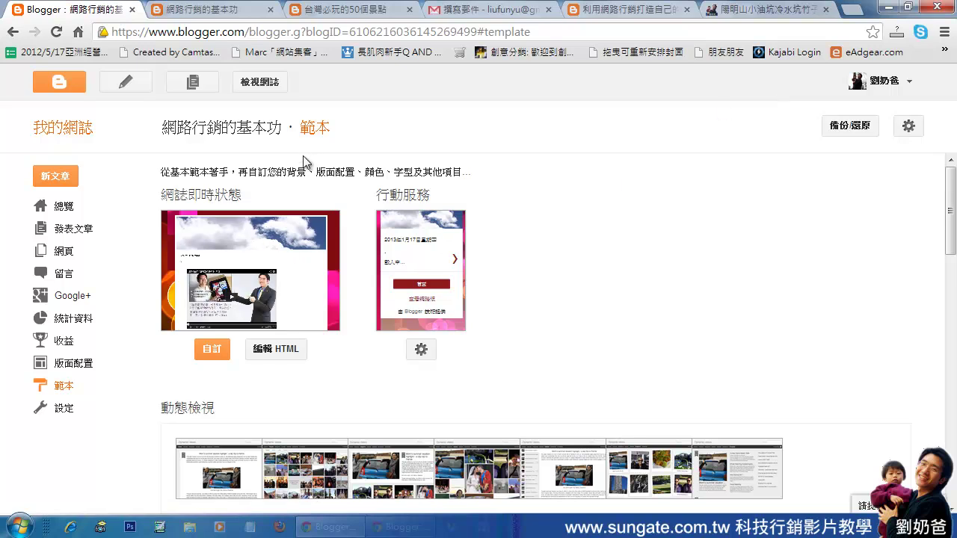
Open the blog's post list, start a new post and enter TEST as its title.
left_click(83, 237)
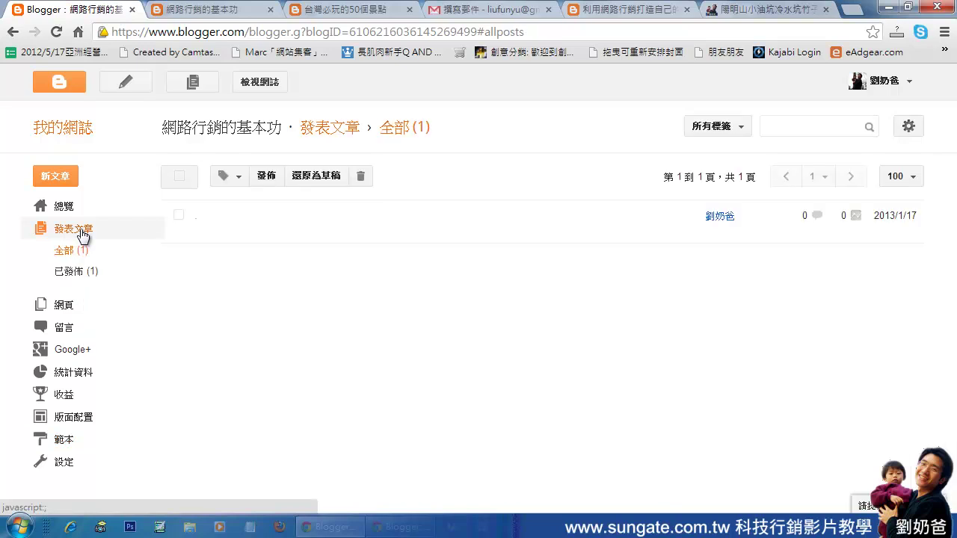
mouse_move(258, 241)
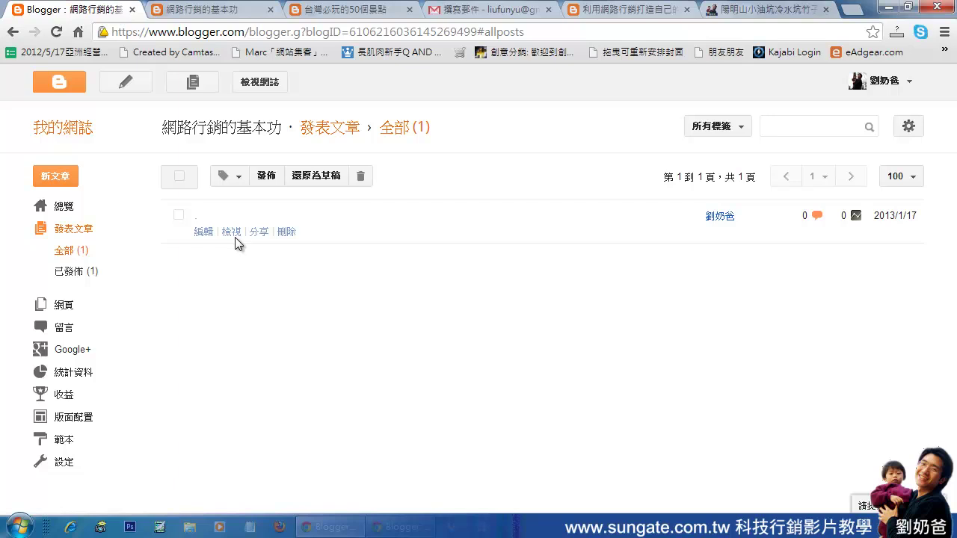
left_click(137, 87)
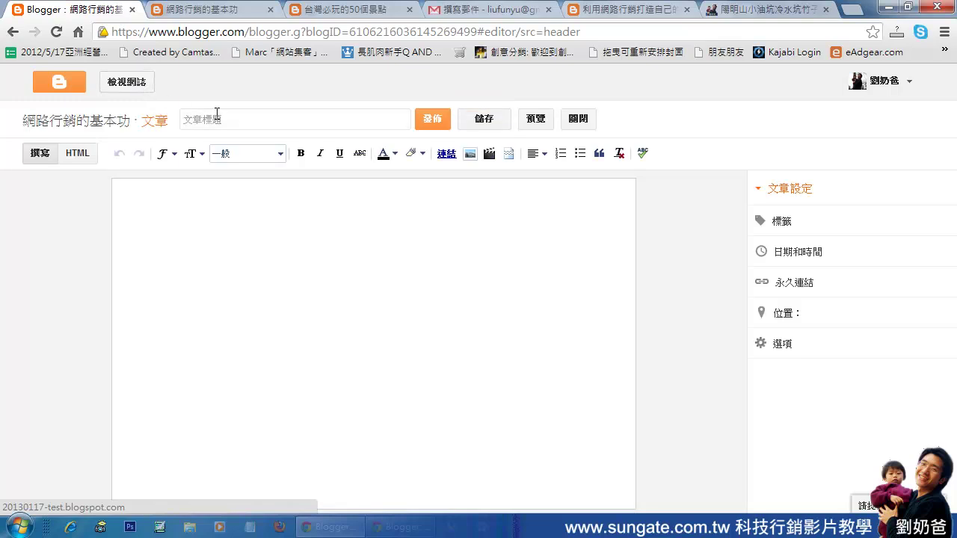
left_click(238, 118)
type("TES")
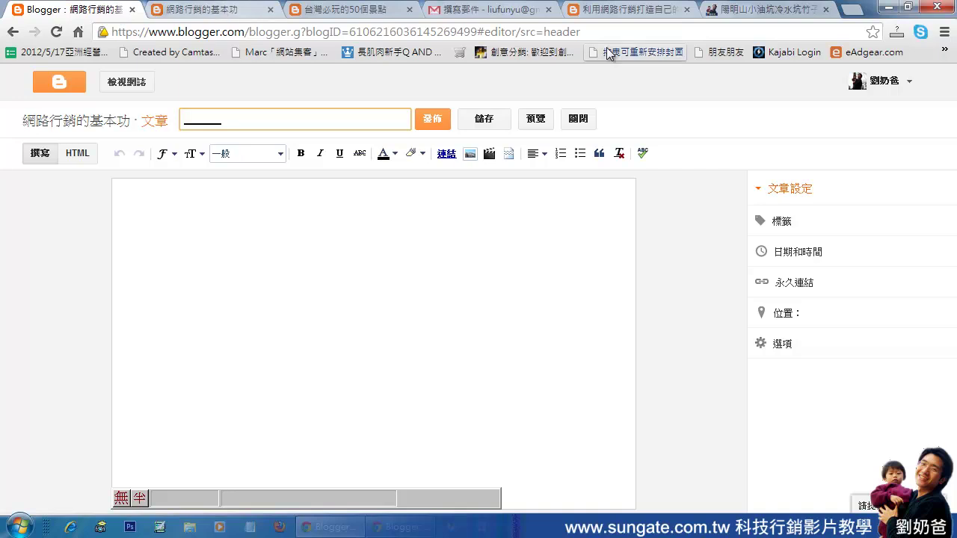
Copy 新社古堡之旅 from the first article's title on the 台灣必玩的50個景點 blog and replace the new post's title with it.
left_click(357, 13)
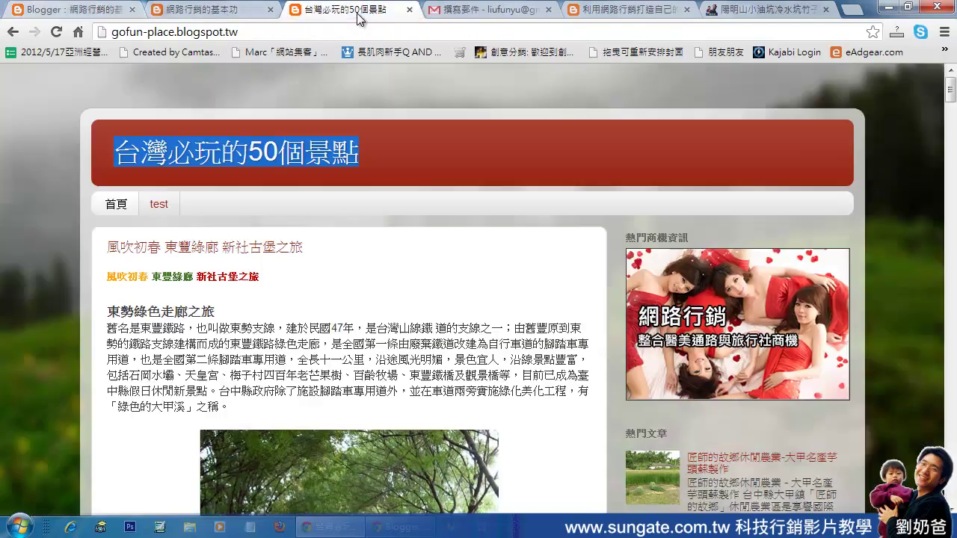
left_click(302, 282)
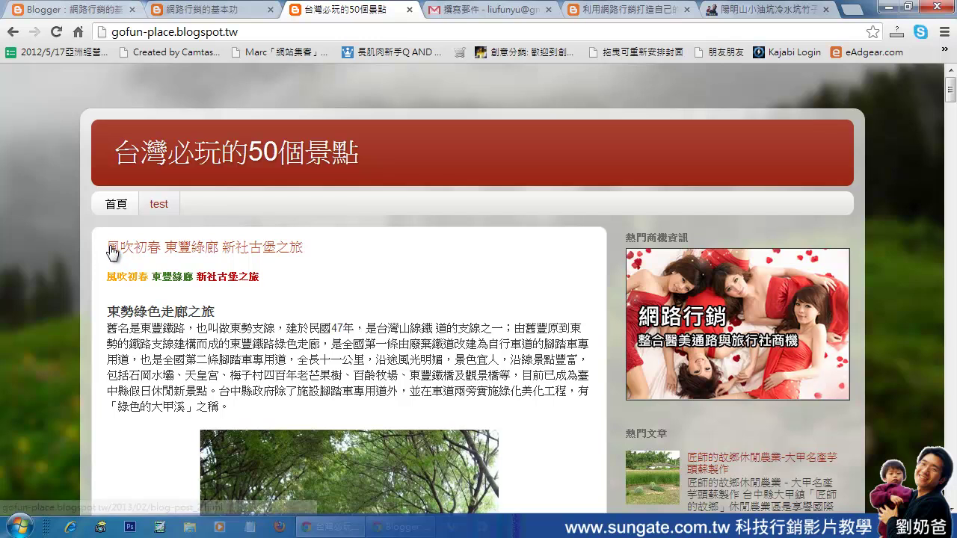
left_click_drag(326, 247, 228, 240)
key("ctrl+c")
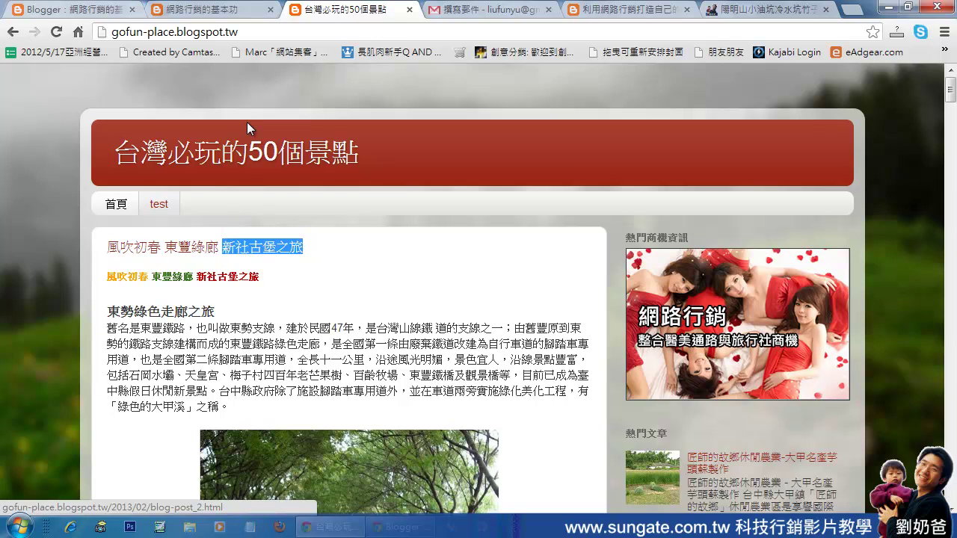
left_click(224, 11)
left_click(102, 13)
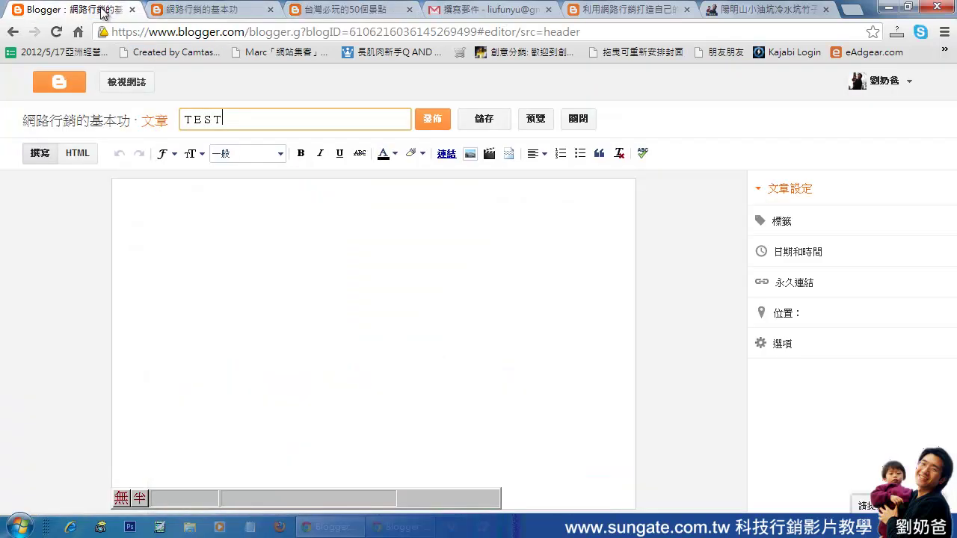
key("ctrl+a")
key("ctrl+v")
Copy the first article's whole body on the 台灣必玩的50個景點 blog, from its coloured heading through the closing line 快樂賦歸→回到溫暖的家.
left_click(259, 243)
left_click(213, 10)
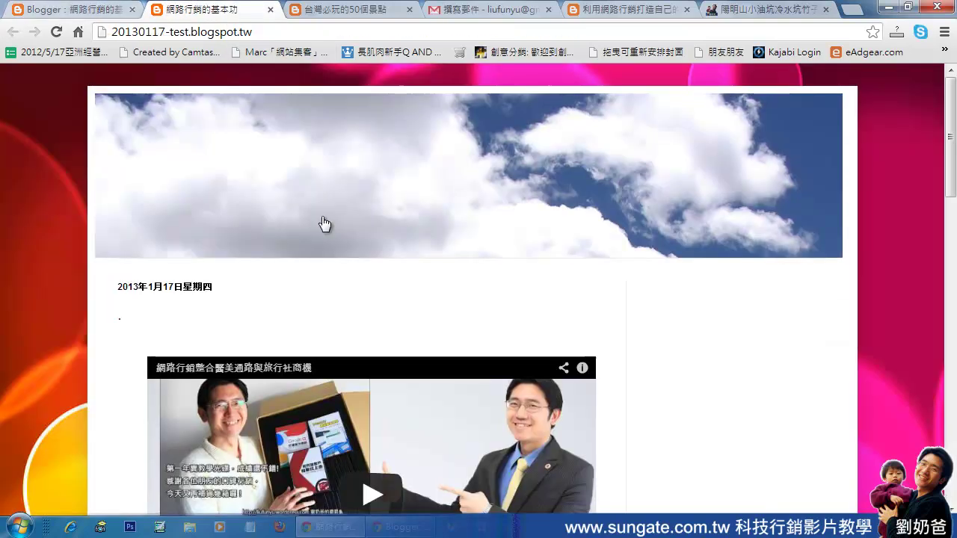
left_click(357, 9)
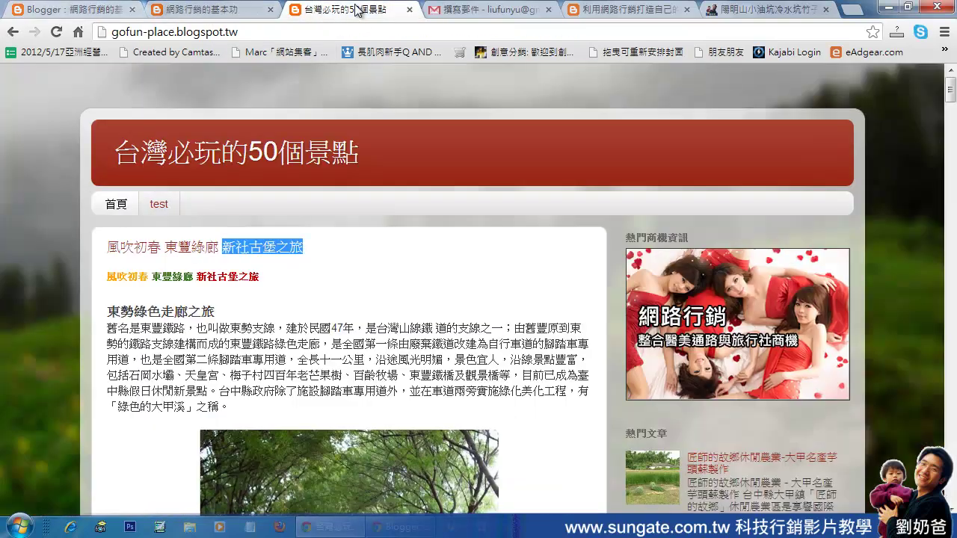
left_click_drag(111, 279, 248, 283)
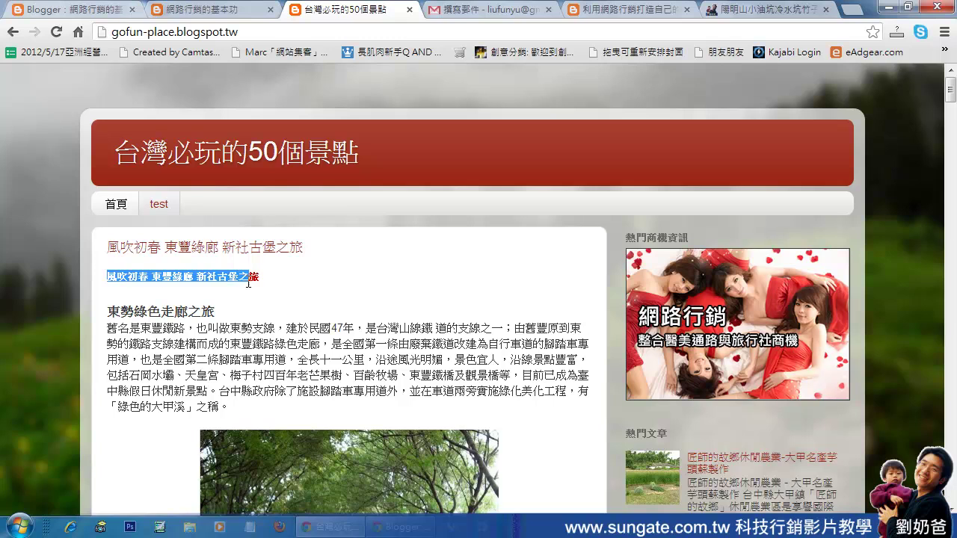
scroll(531, 317, "down", 15)
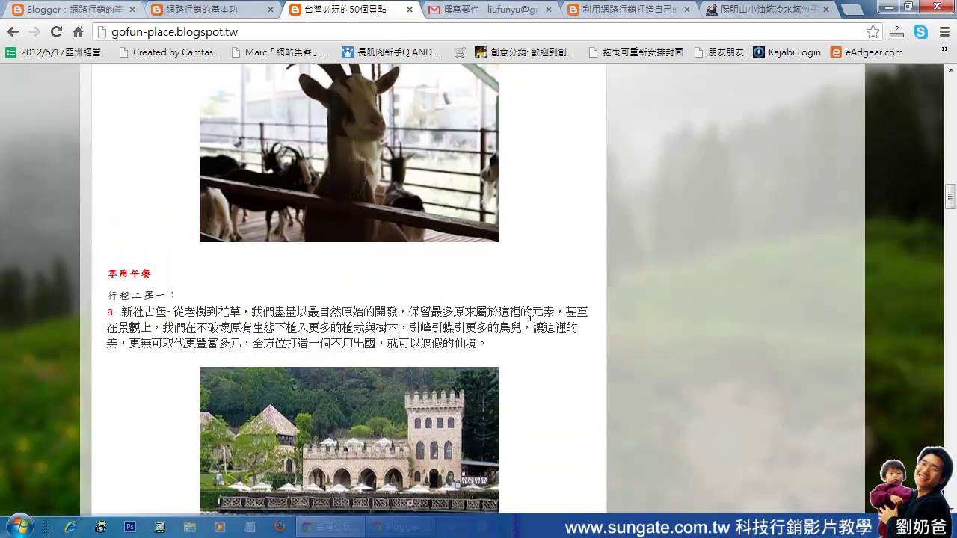
scroll(536, 322, "down", 15)
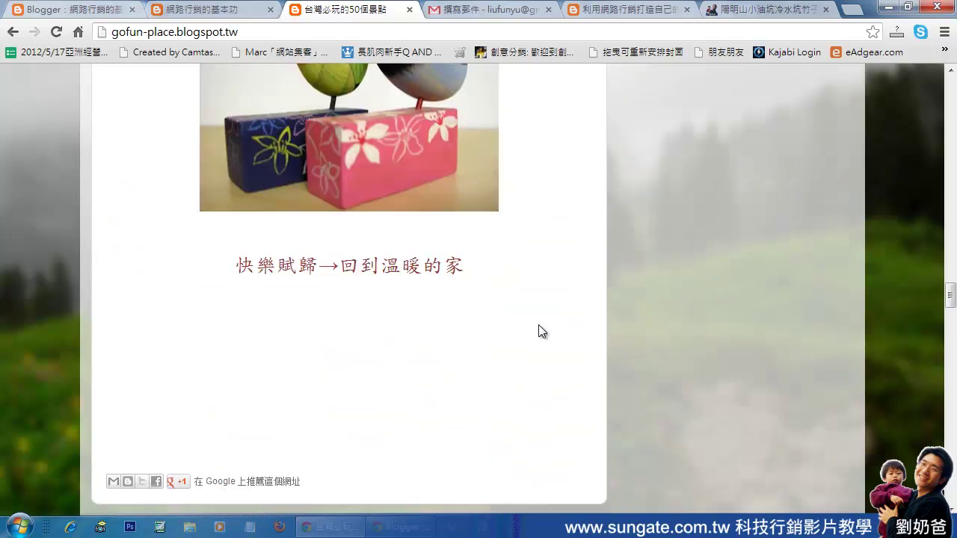
left_click(463, 267, "shift")
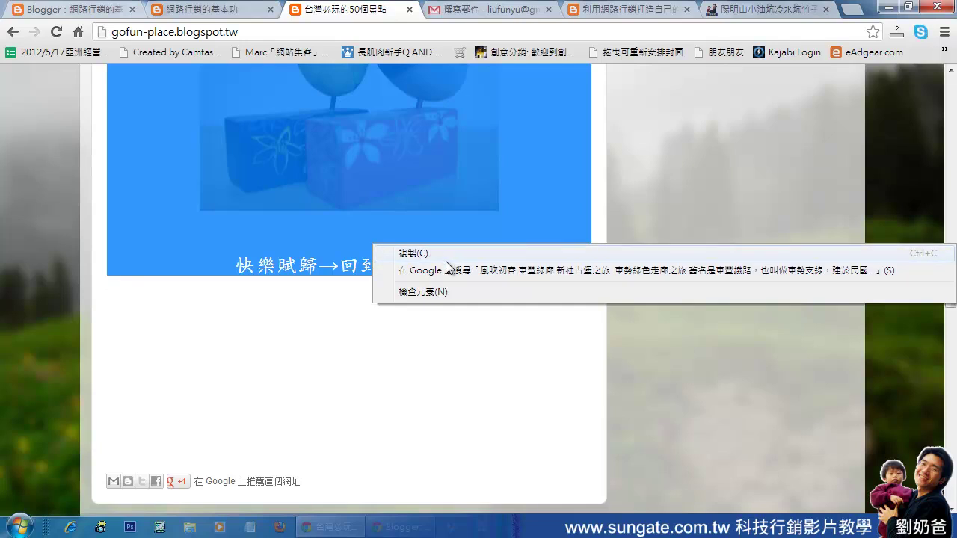
left_click(448, 254)
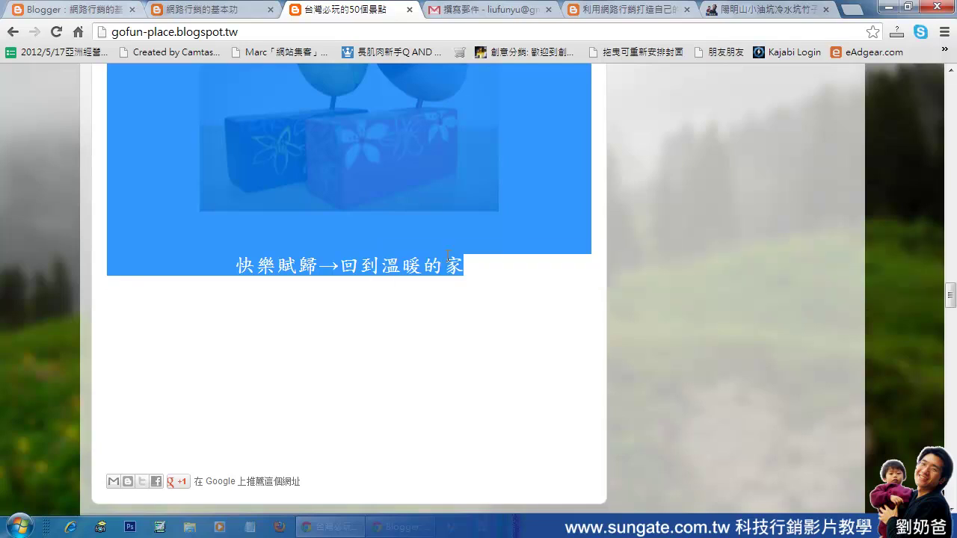
Paste the copied article with its pictures into the body of the 新社古堡之旅 post and look through it.
left_click(203, 11)
left_click(109, 12)
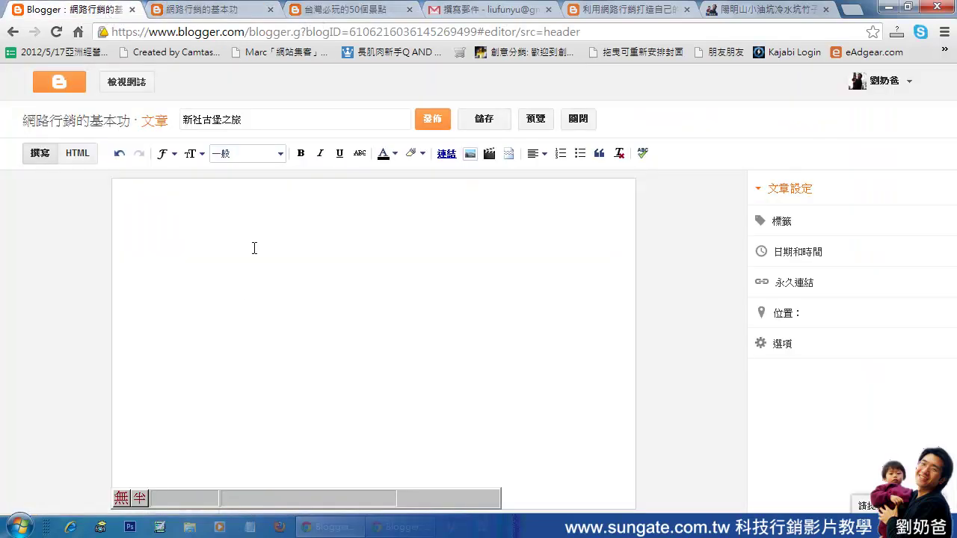
right_click(240, 297)
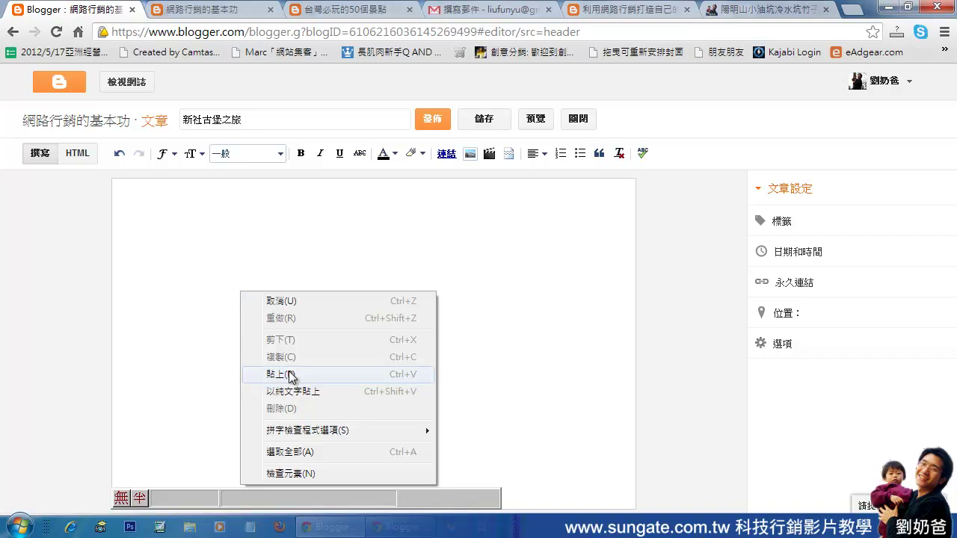
left_click(288, 376)
left_click_drag(630, 490, 612, 195)
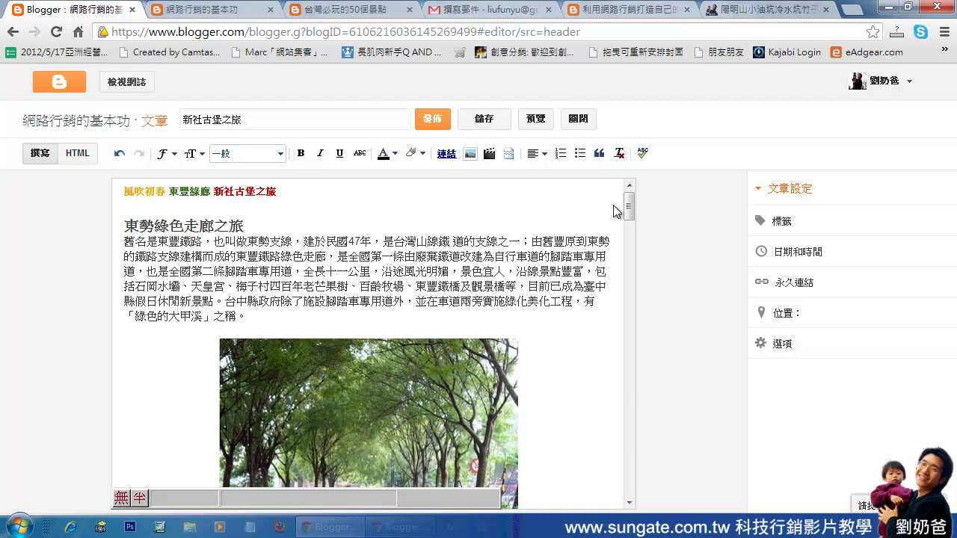
Add the label (標籤) 台灣景點 to the 新社古堡之旅 post.
left_click(766, 222)
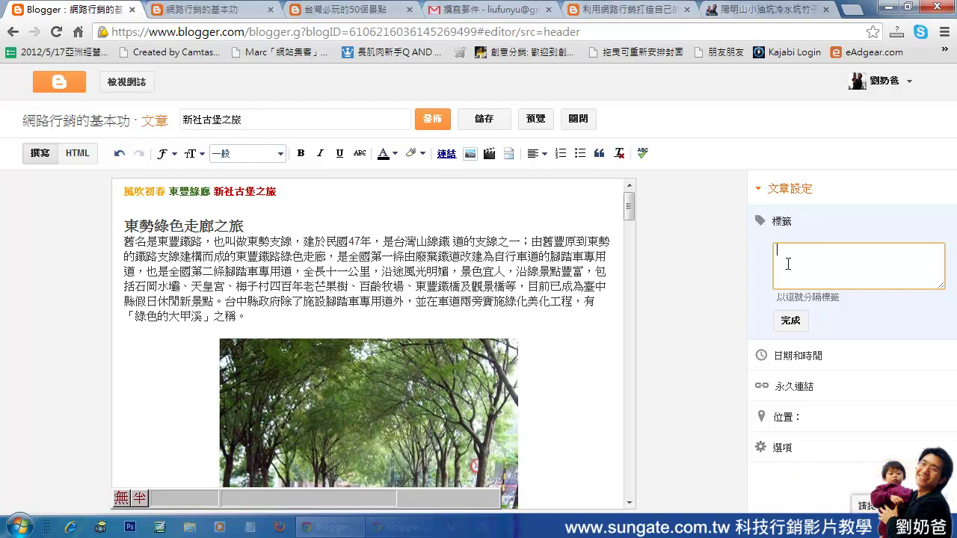
type("旅")
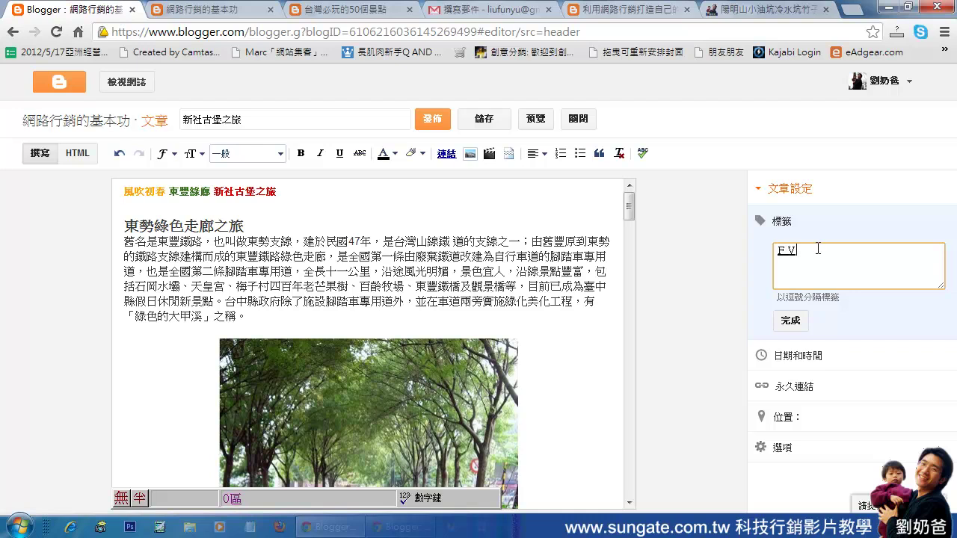
type("fvx")
key("Escape")
key("BackSpace")
type("台灣dld")
key("space")
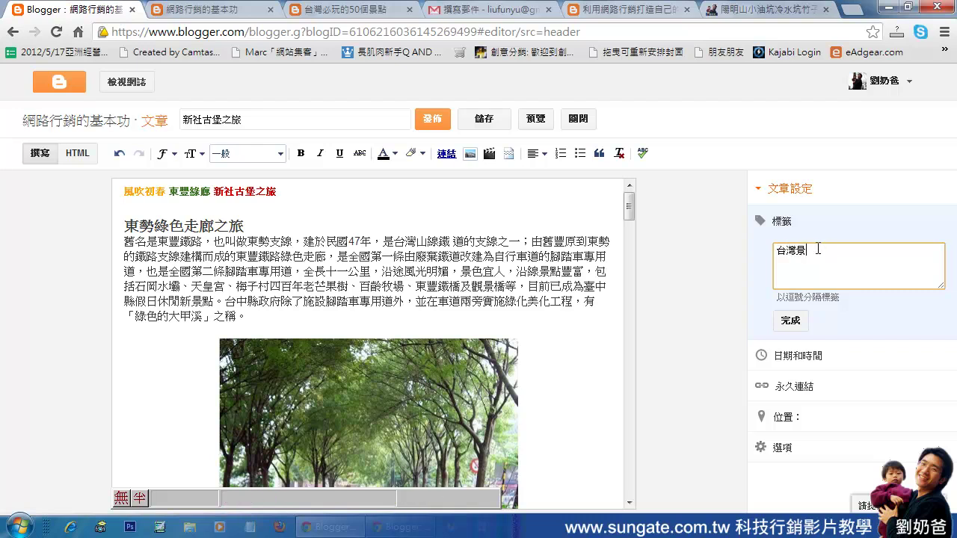
key("Return")
left_click(794, 323)
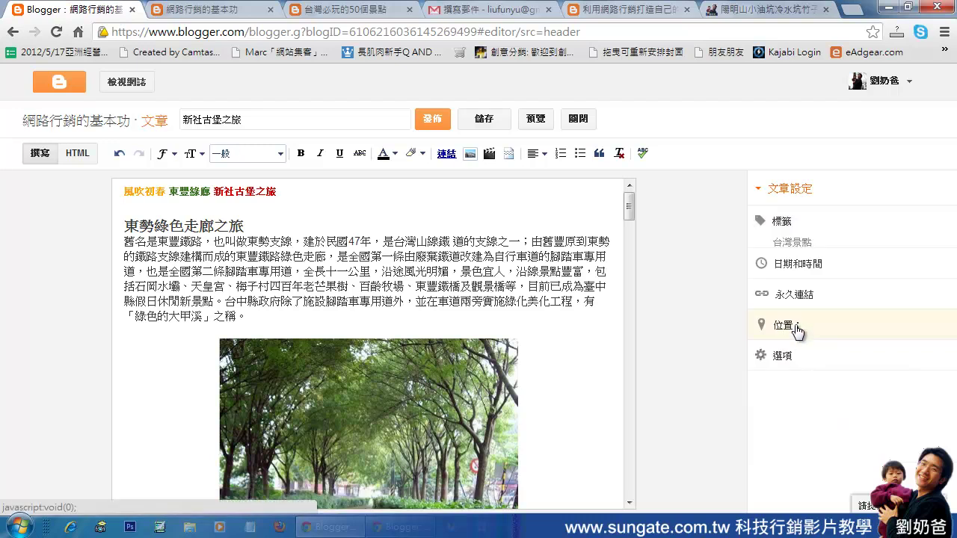
Try scheduling the 新社古堡之旅 post's date and time for 2013年2月5日 and return the setting to 自動.
left_click(779, 266)
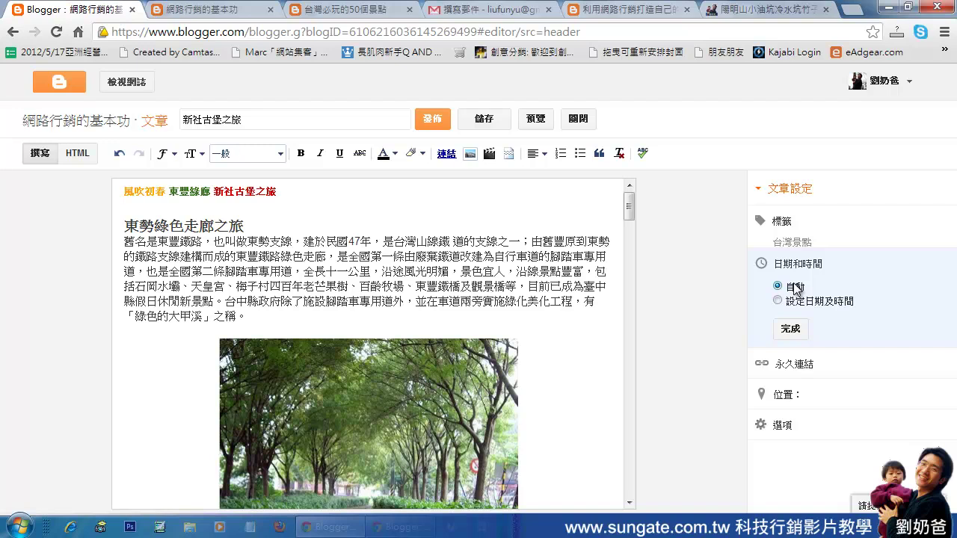
left_click(778, 301)
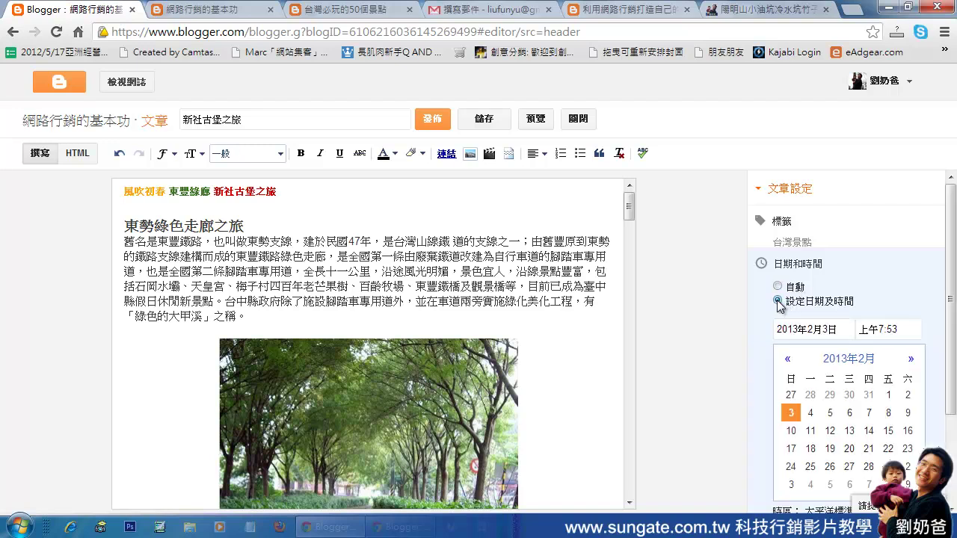
left_click(832, 416)
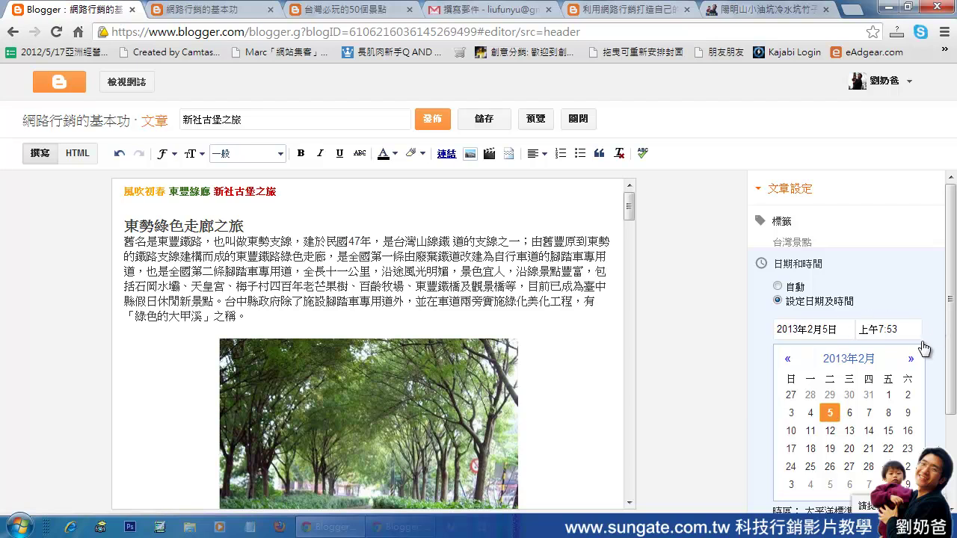
left_click_drag(951, 366, 953, 434)
scroll(860, 358, "up", 3)
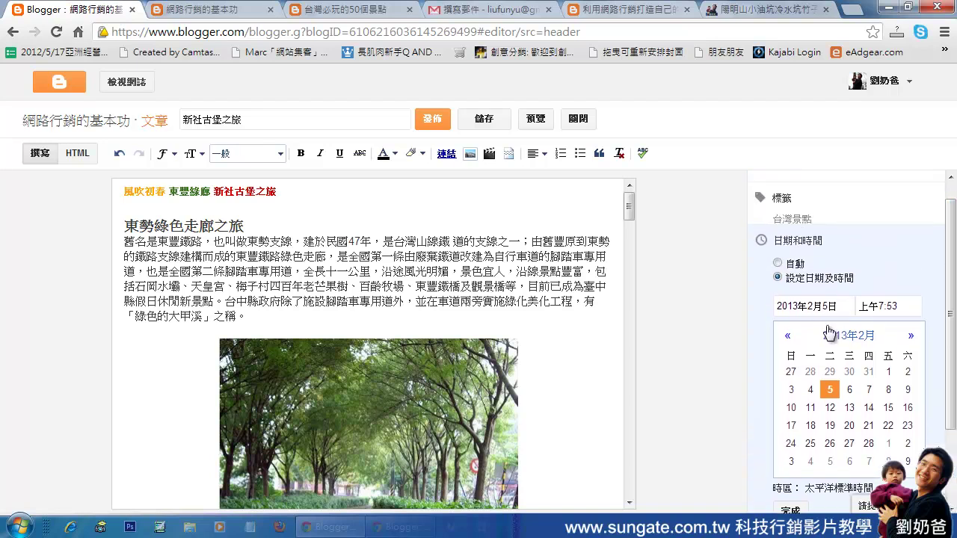
left_click(781, 269)
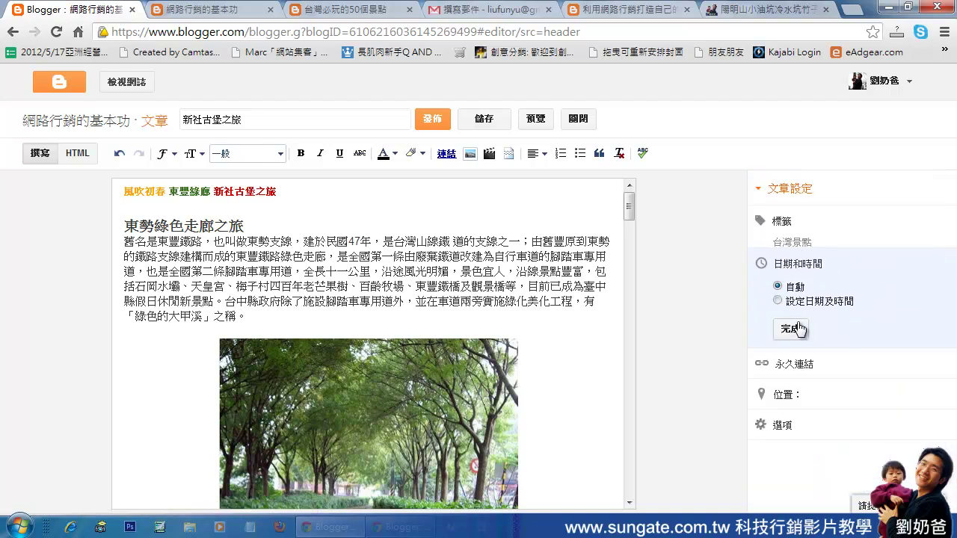
left_click(790, 328)
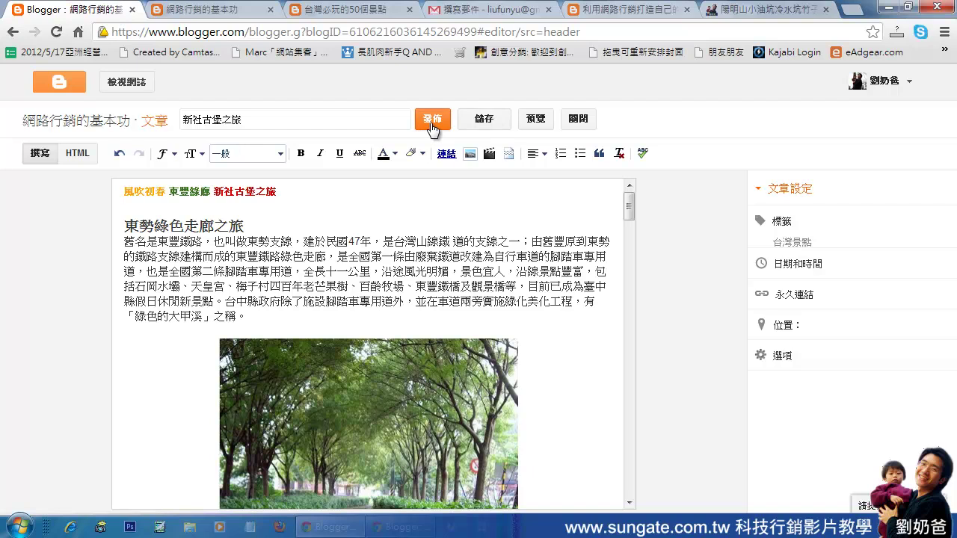
Publish the 新社古堡之旅 post, reload the live 網路行銷的基本功 blog and look through the published article there.
mouse_move(628, 209)
left_mouse_down()
mouse_move(646, 404)
mouse_move(623, 491)
mouse_move(614, 455)
mouse_move(630, 204)
left_mouse_up()
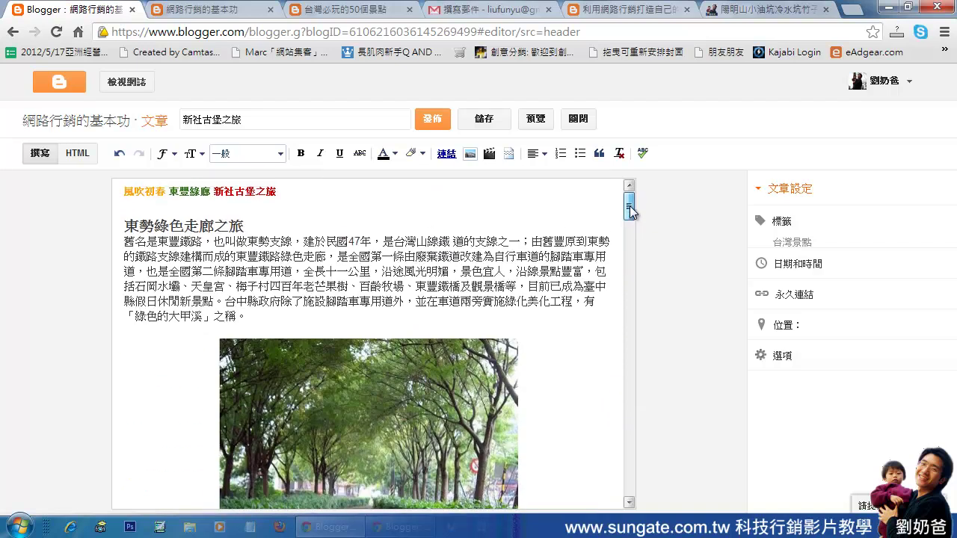
left_click(432, 121)
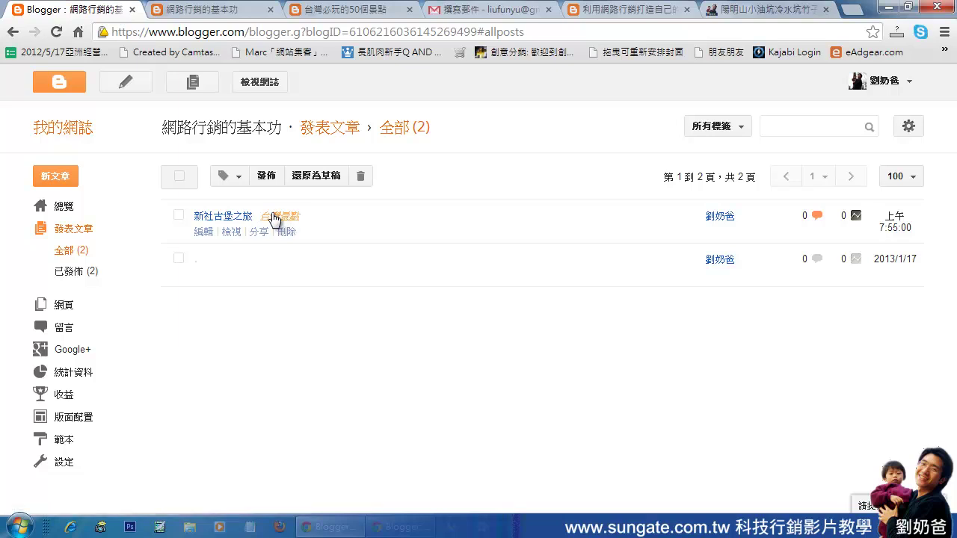
left_click(212, 13)
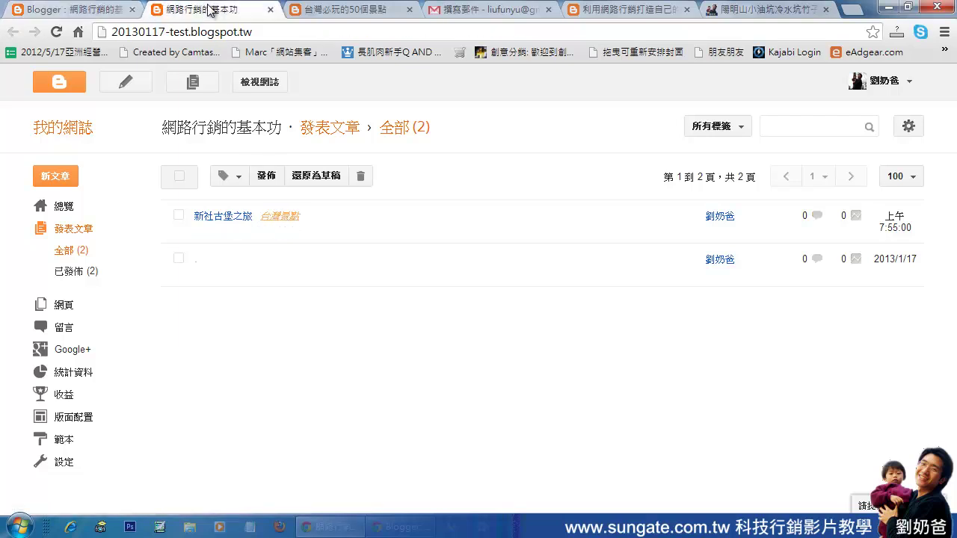
left_click(60, 31)
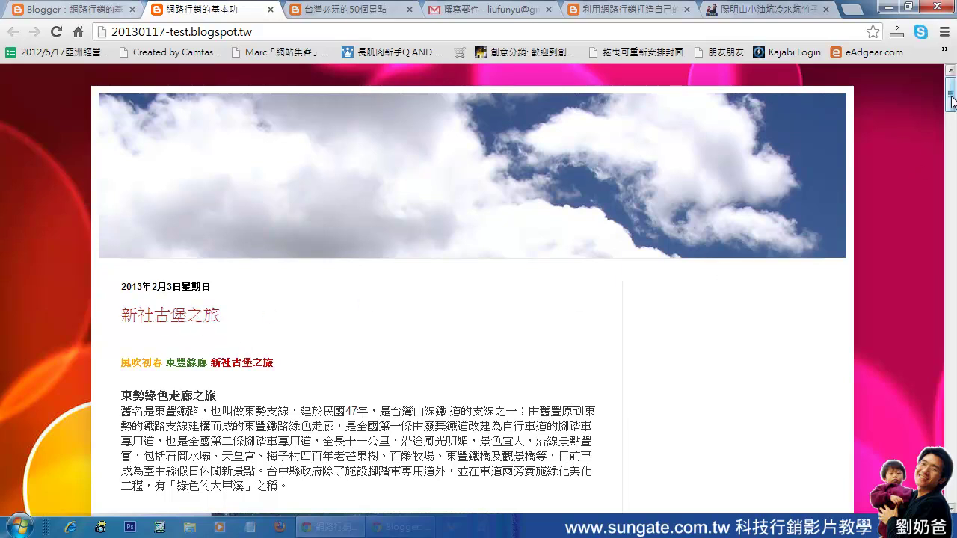
scroll(951, 120, "down", 3)
left_click_drag(951, 120, 952, 281)
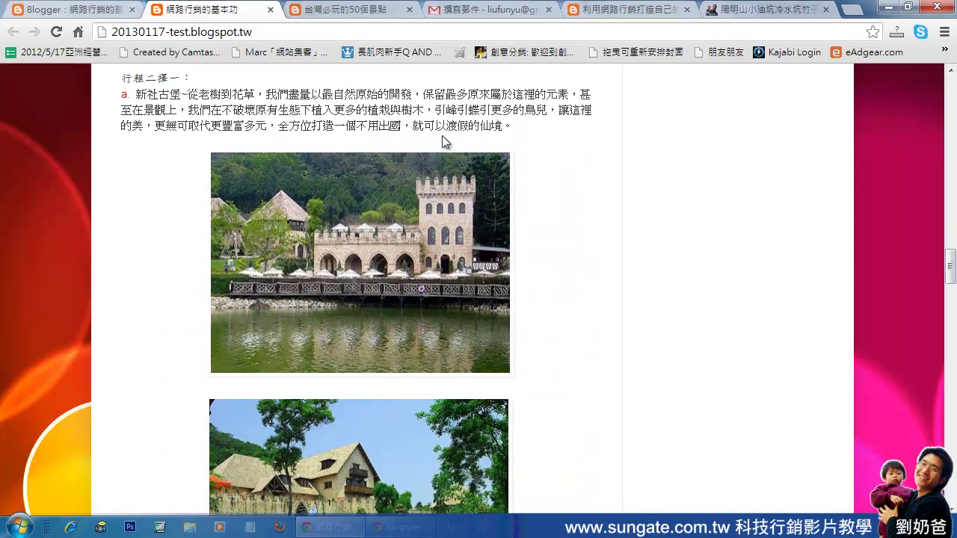
left_click(277, 31)
left_click(277, 31)
left_click_drag(254, 31, 108, 34)
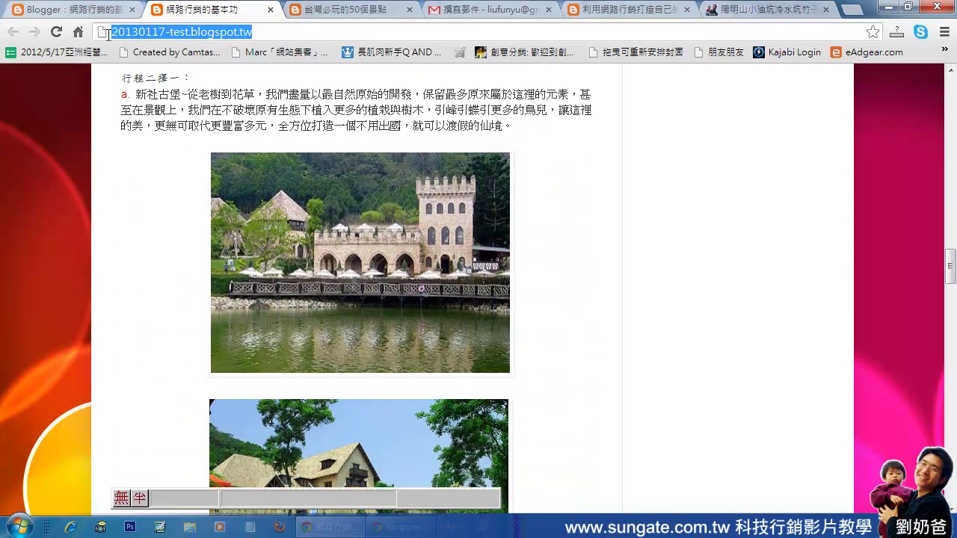
left_click(307, 33)
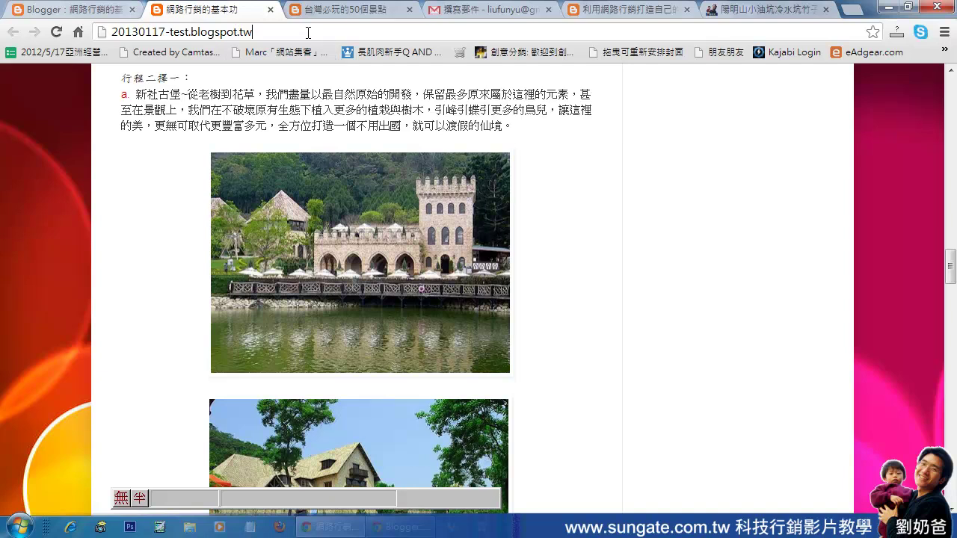
type("/")
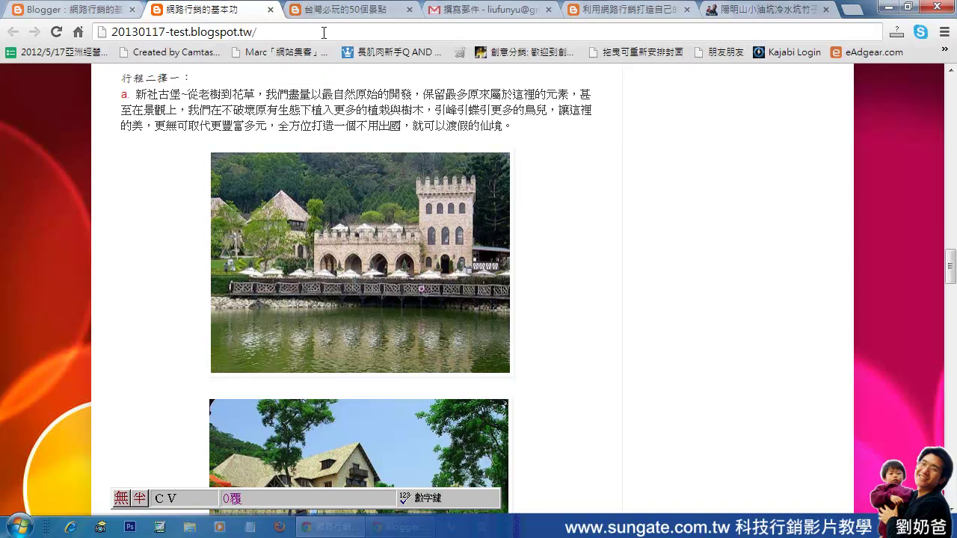
type("jhghhgkgkgkg")
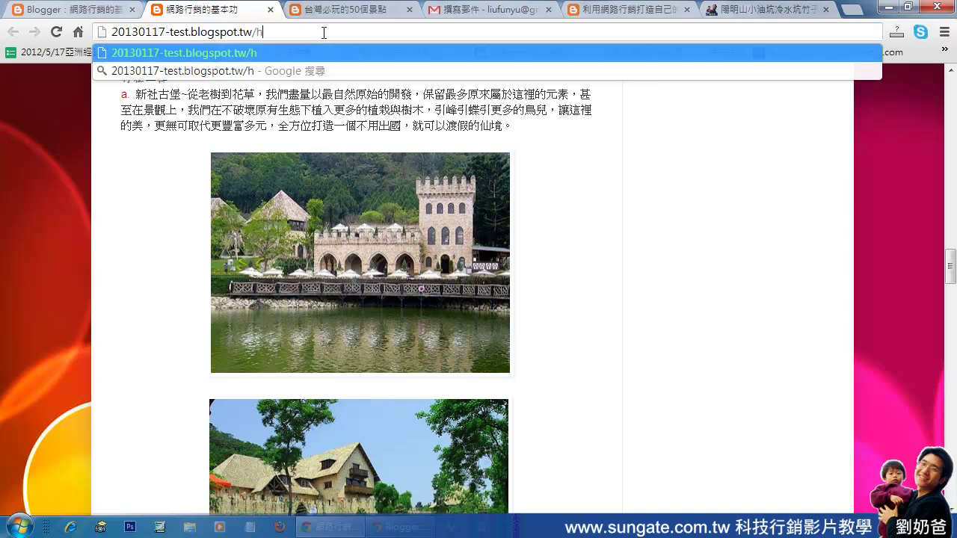
key("BackSpace")
key("BackSpace")
key("BackSpace")
key("BackSpace")
key("BackSpace")
key("BackSpace")
key("BackSpace")
key("BackSpace")
key("BackSpace")
key("BackSpace")
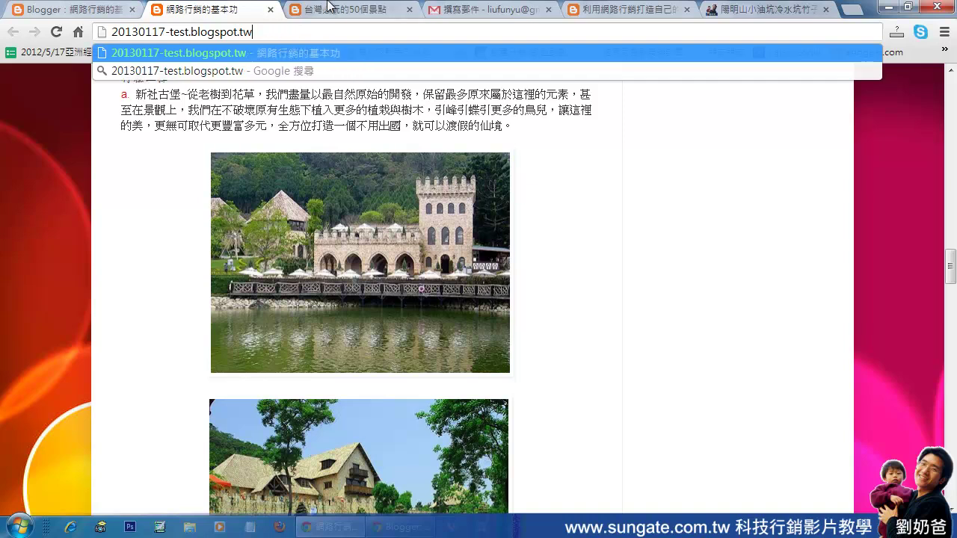
Check the footer and label under the published 新社古堡之旅 article on the live blog and return to the blog's post list.
left_click_drag(949, 266, 949, 396)
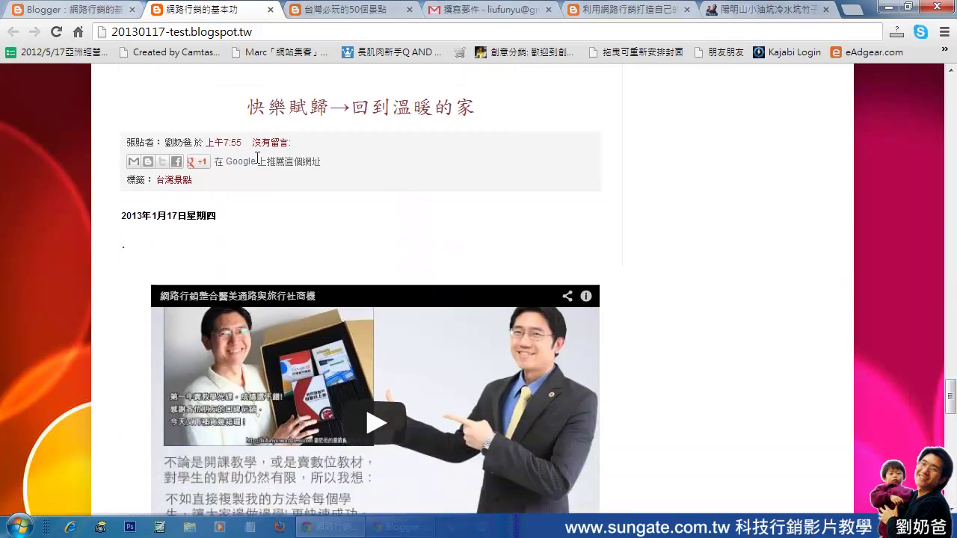
left_click_drag(950, 385, 952, 260)
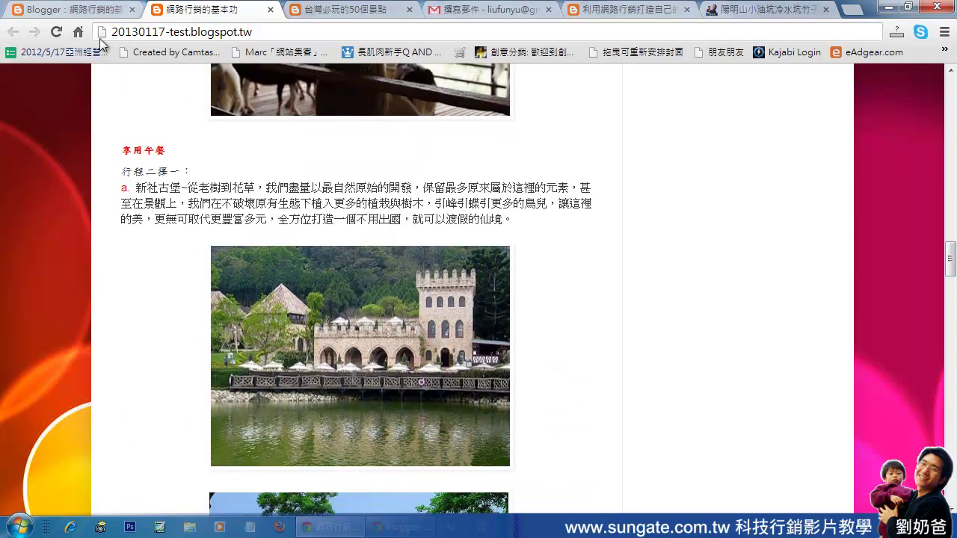
left_click(99, 10)
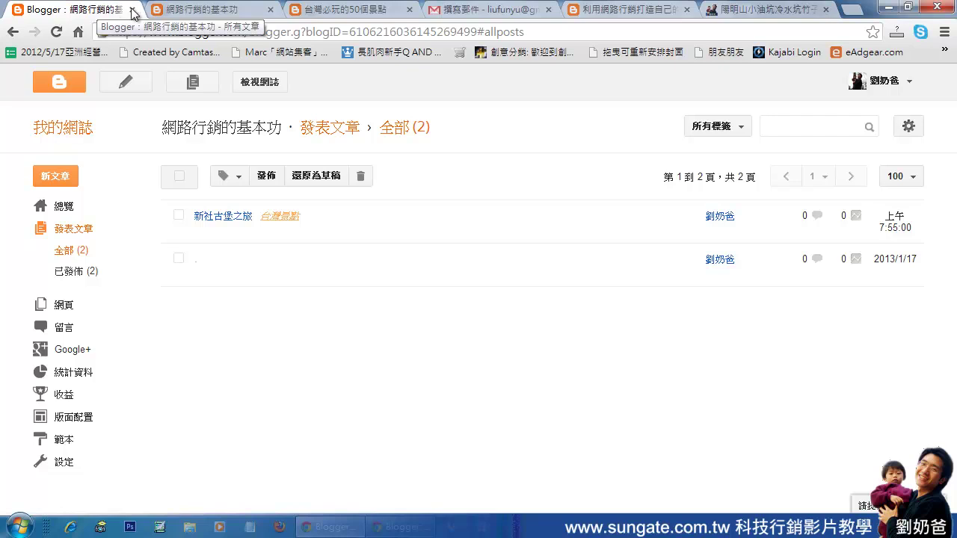
Examine the address and content of the 陽明山 day-trip article on the WordPress blog and go to that blog's 首頁.
left_click(729, 9)
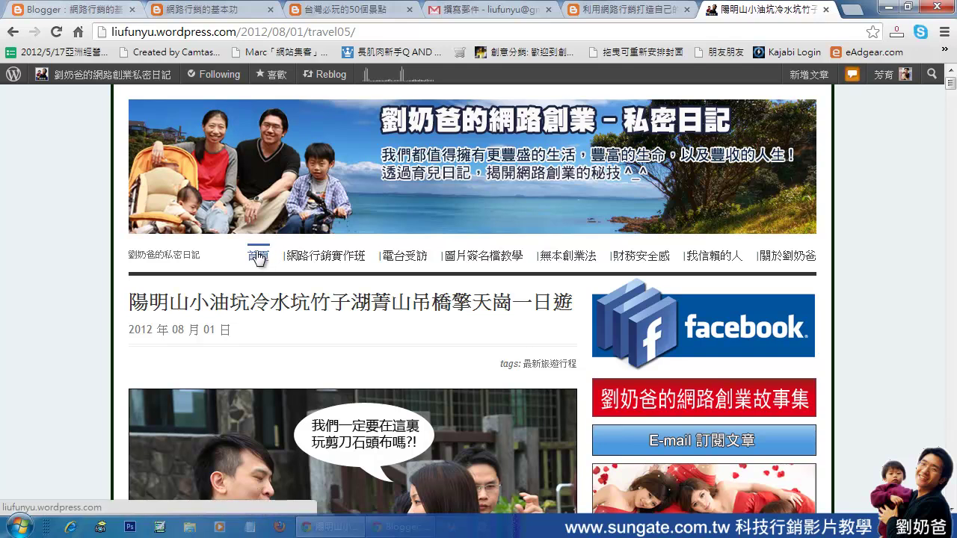
left_click(383, 30)
left_click(384, 30)
left_click_drag(383, 30, 358, 32)
left_click(237, 32)
left_click(423, 346)
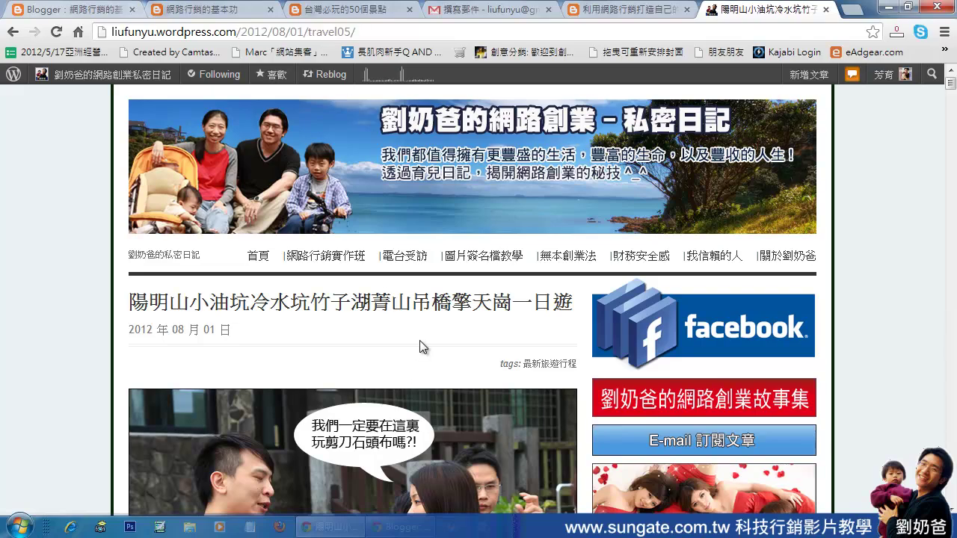
scroll(424, 347, "down", 15)
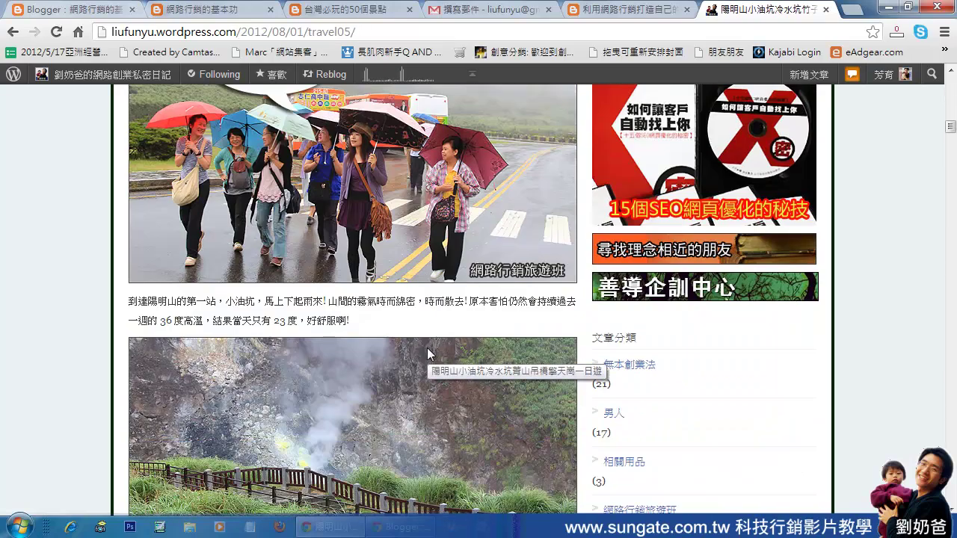
scroll(427, 348, "up", 10)
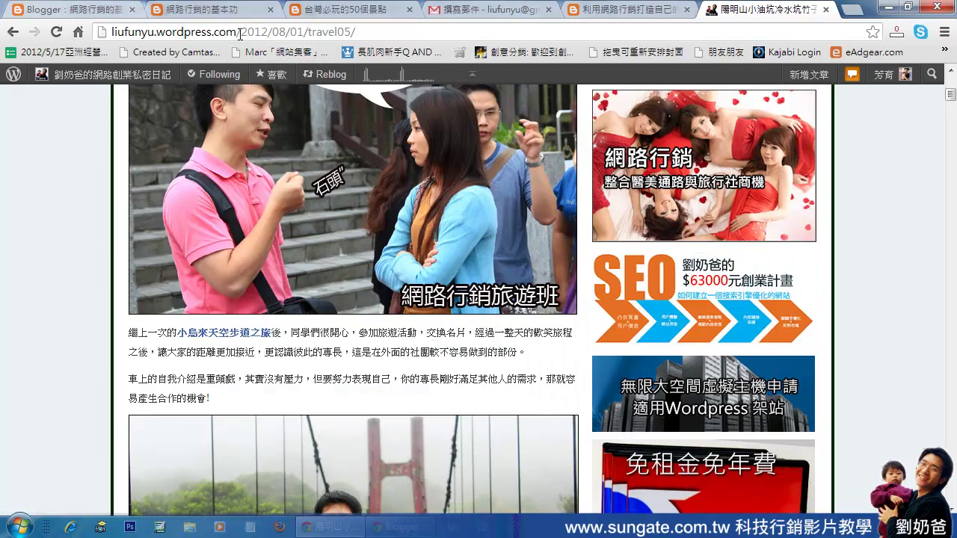
scroll(299, 224, "up", 6)
left_click(257, 258)
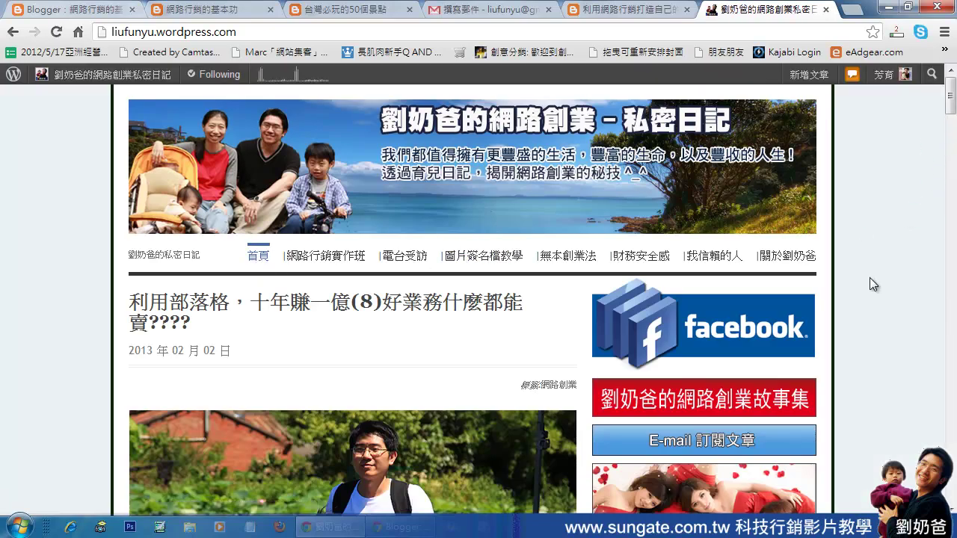
Look through the WordPress blog's home page articles and open the full article 利用部落格,十年賺一億(6)量少質精更專心.
scroll(871, 277, "down", 1)
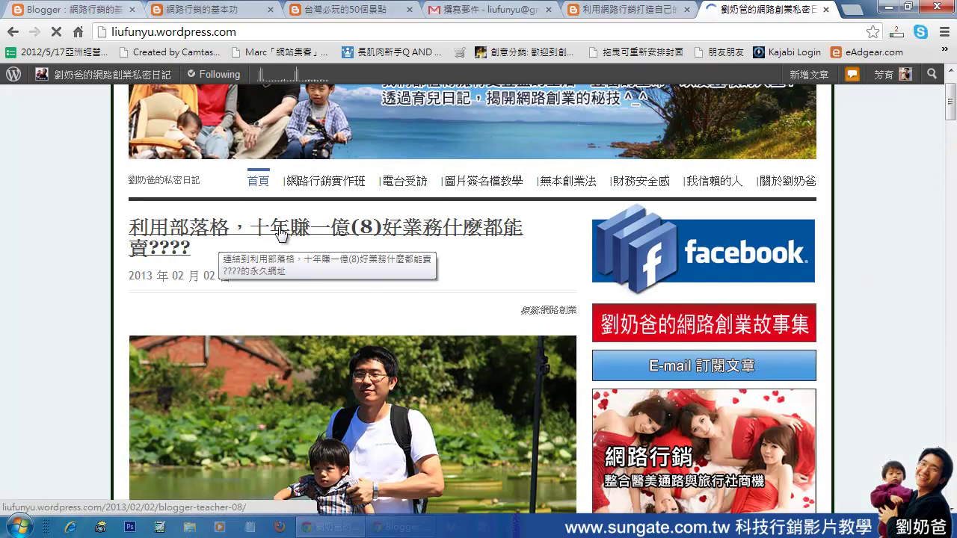
scroll(383, 239, "down", 5)
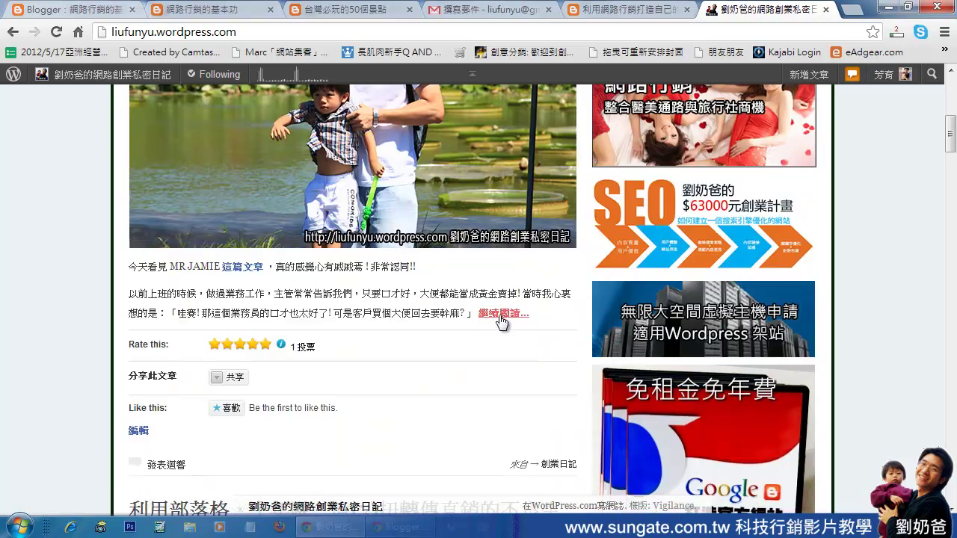
scroll(541, 296, "down", 4)
scroll(538, 297, "down", 3)
scroll(493, 258, "down", 1)
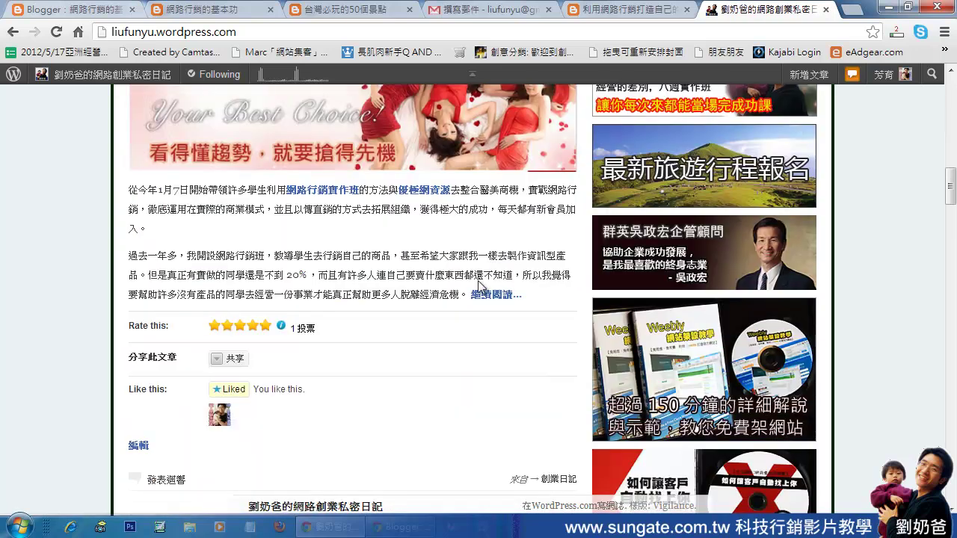
scroll(490, 280, "down", 5)
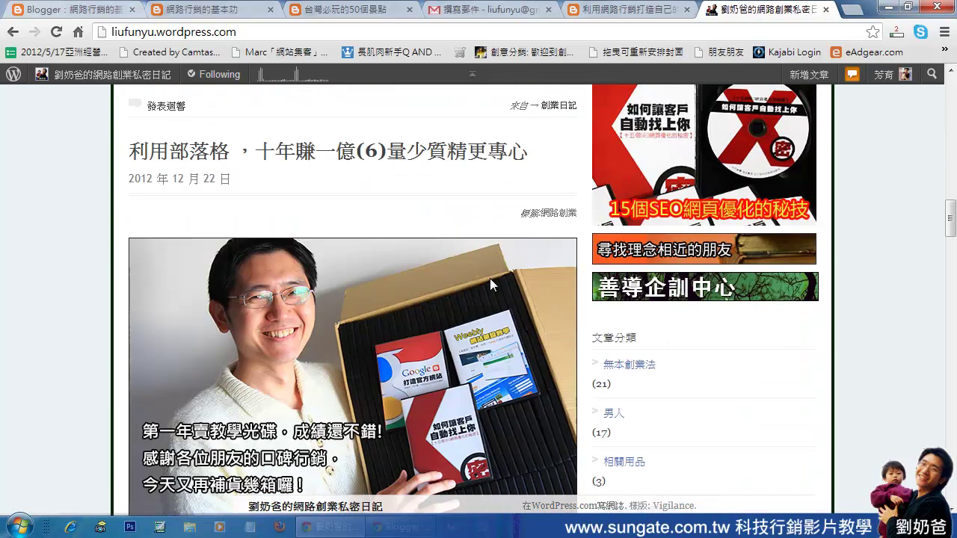
scroll(457, 213, "down", 5)
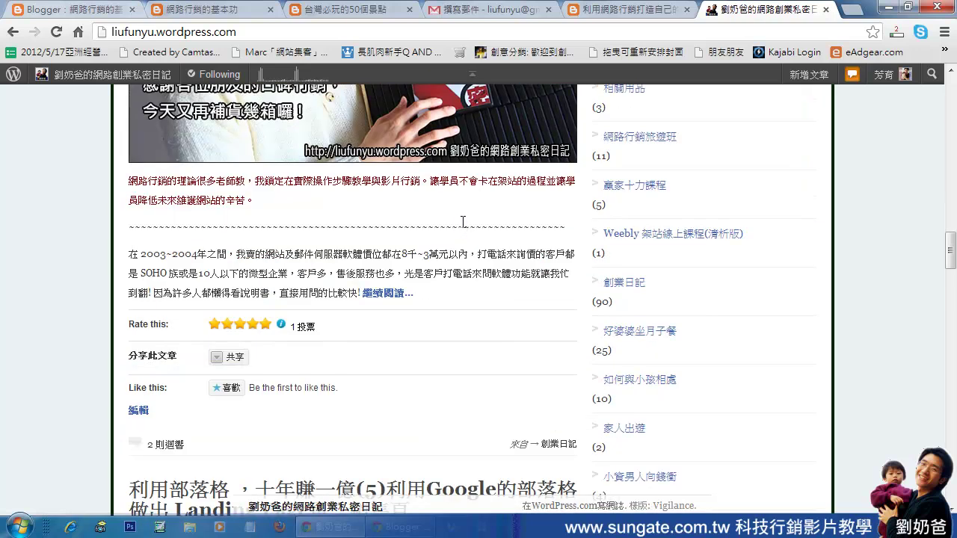
scroll(462, 221, "down", 1)
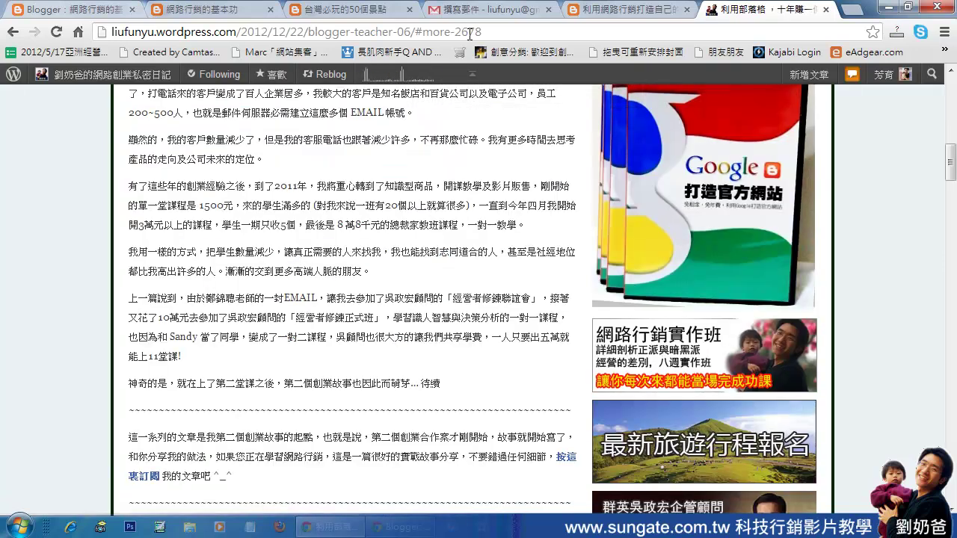
Examine the web address of the 十年賺一億(6) article and look through its content.
left_click(438, 27)
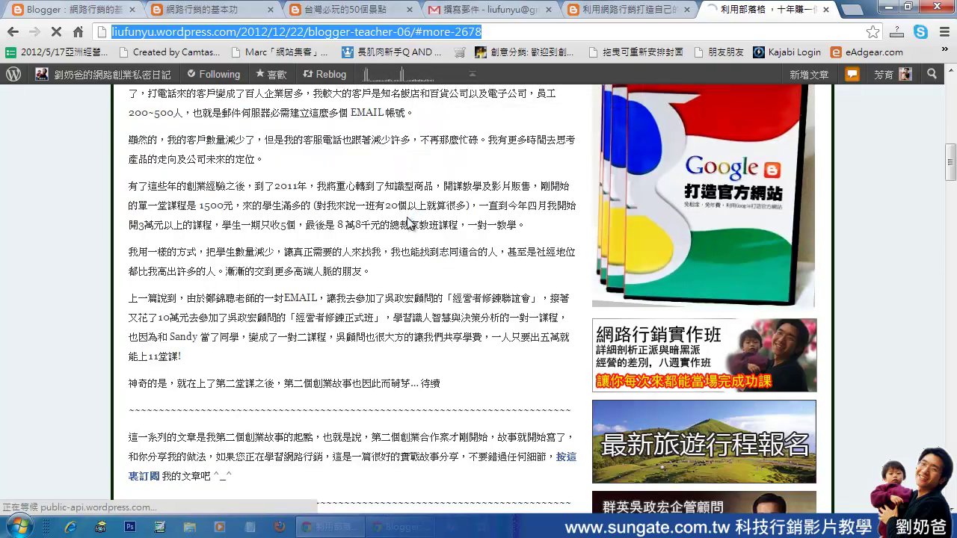
scroll(412, 218, "up", 4)
scroll(408, 218, "down", 3)
scroll(407, 218, "down", 10)
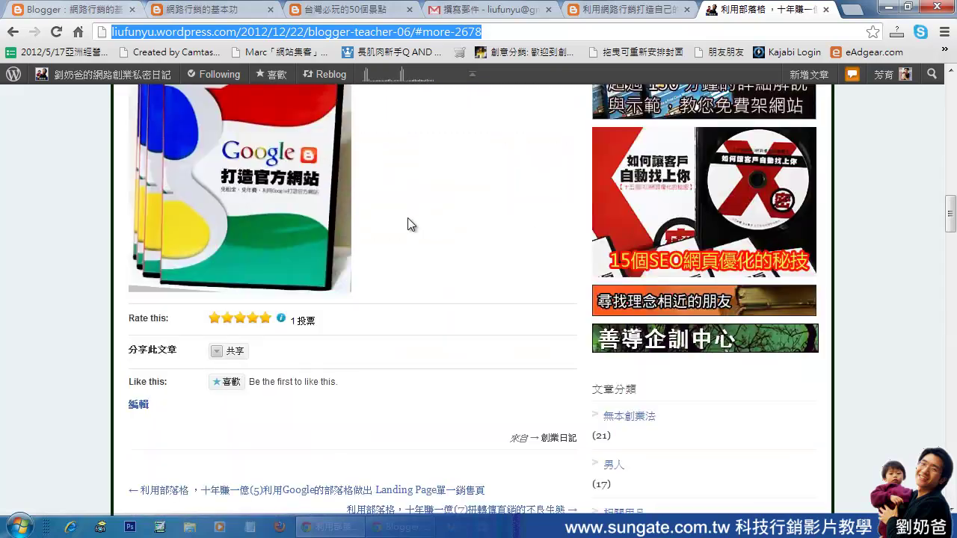
scroll(410, 224, "up", 5)
scroll(407, 224, "up", 10)
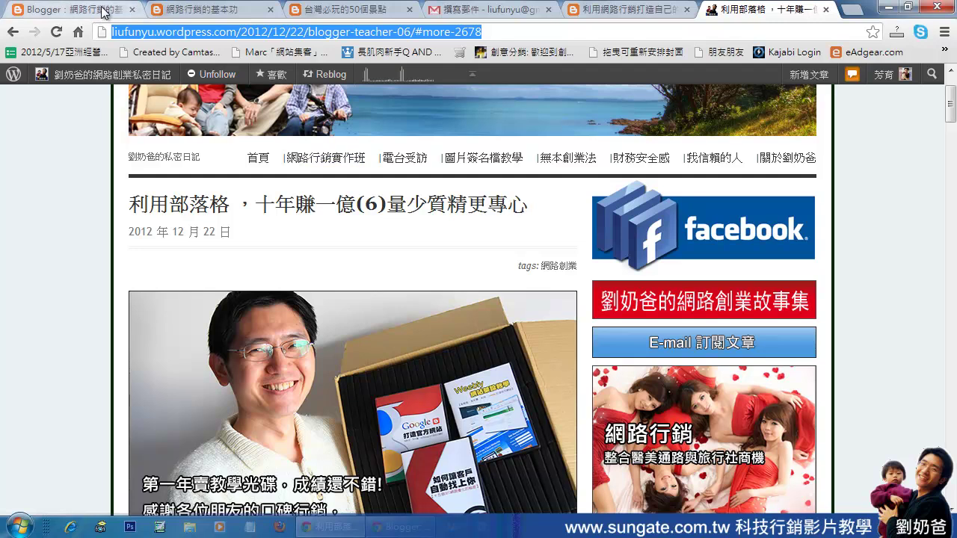
Return to the Blogger post list and open the published 新社古堡之旅 post for editing.
left_click(111, 15)
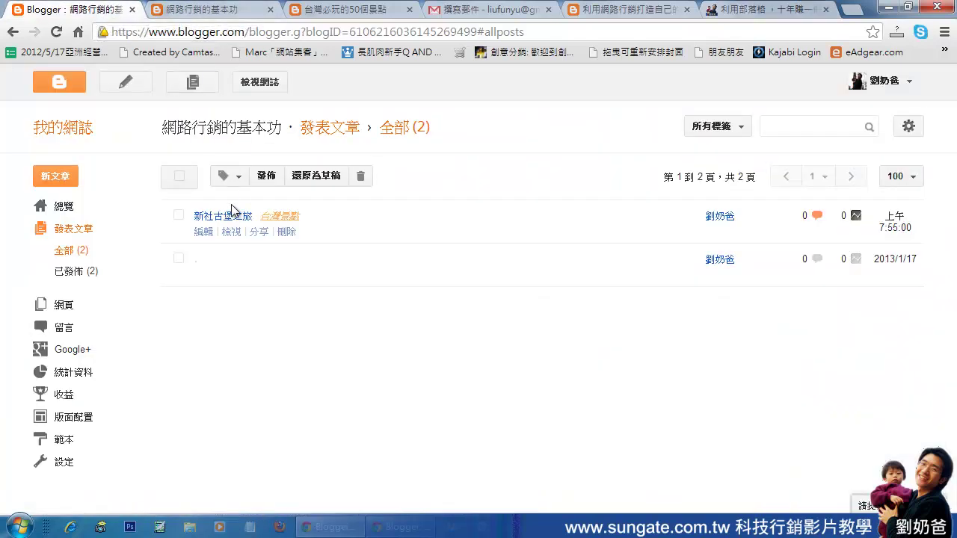
left_click(204, 233)
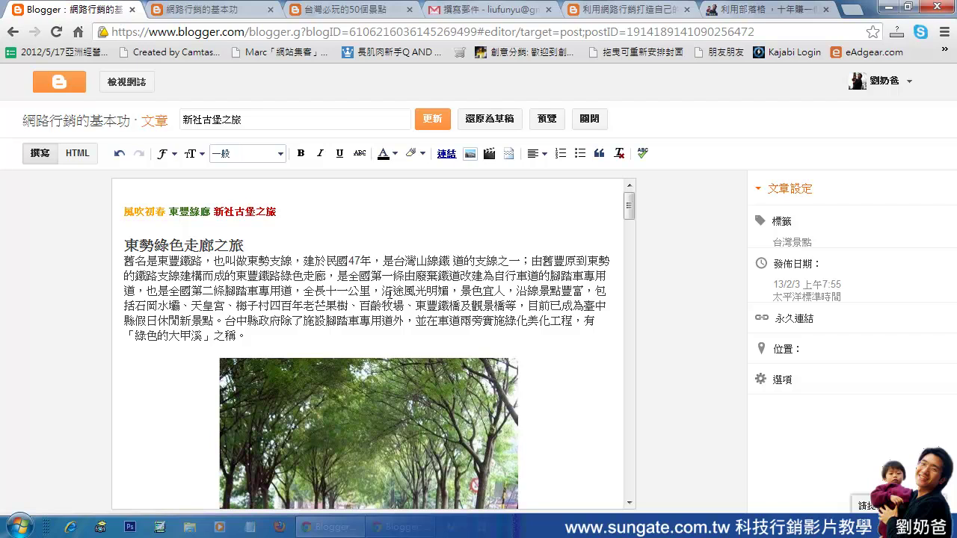
Add blank lines below the post's first photo, insert a read-more break there, and update the post.
scroll(560, 271, "down", 4)
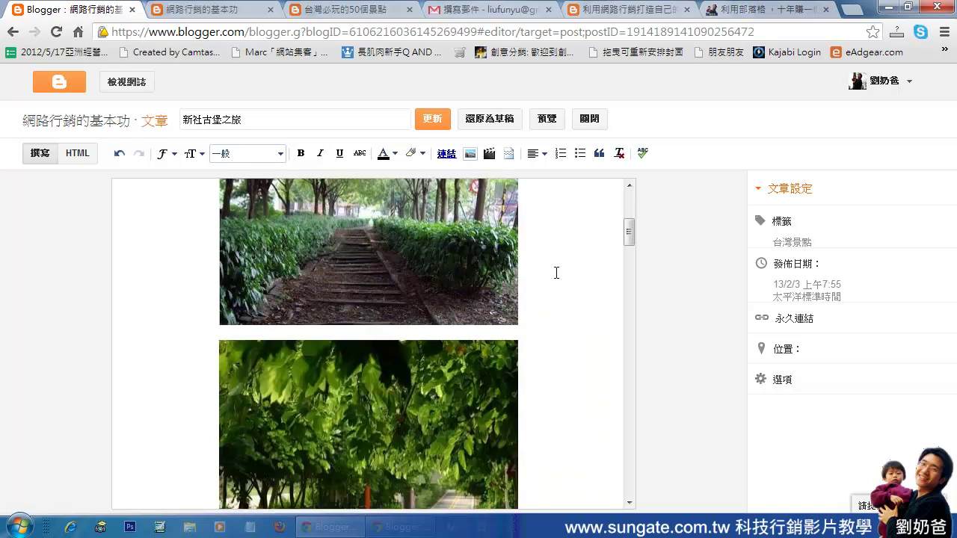
left_click(541, 318)
left_click(496, 312)
scroll(497, 312, "up", 2)
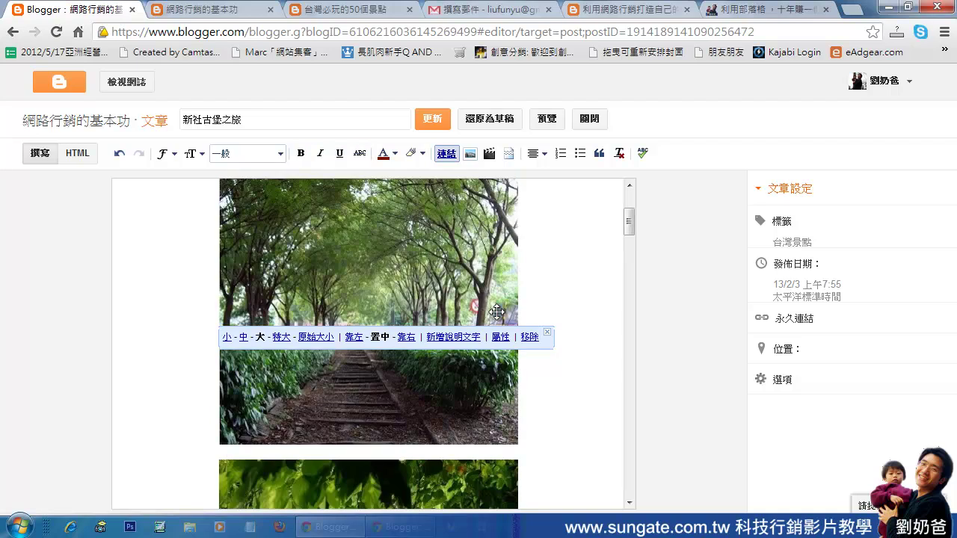
key("Return")
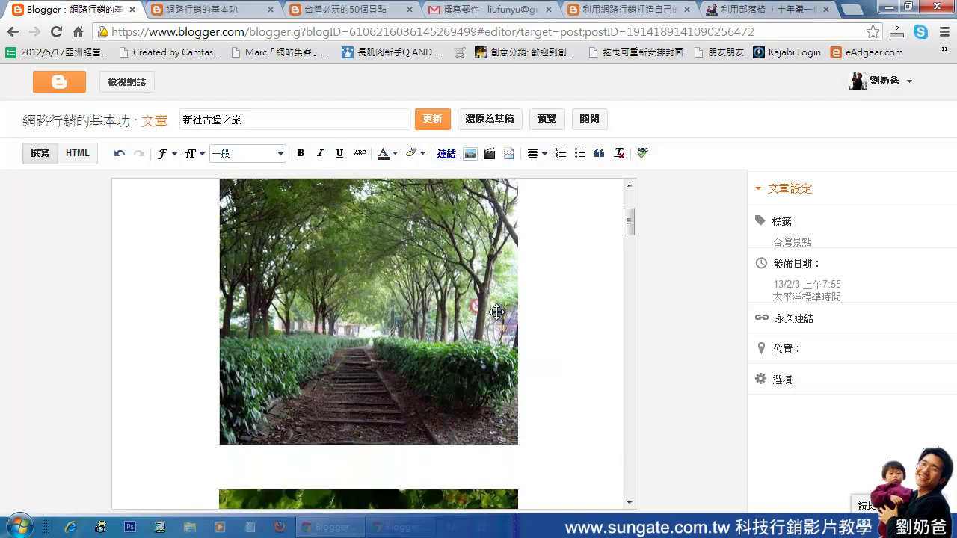
left_click(397, 401)
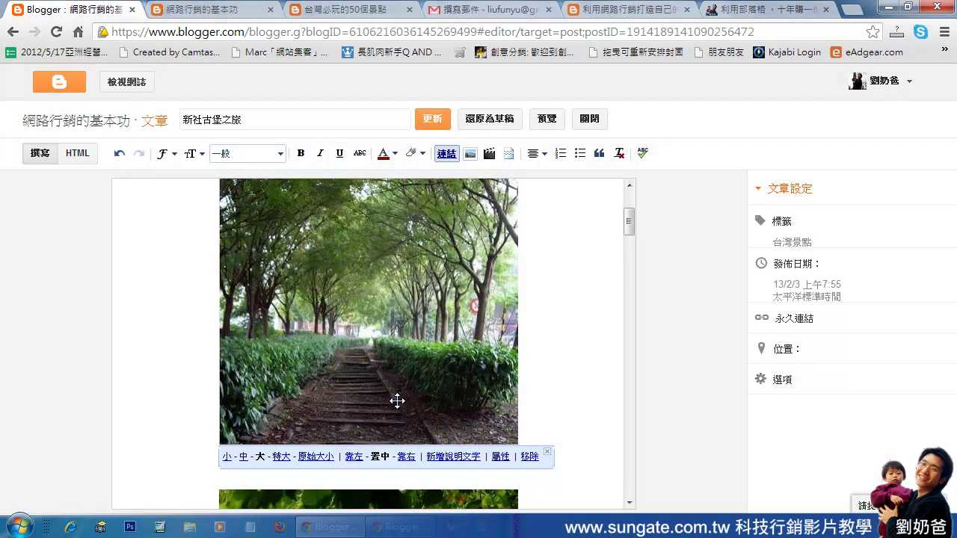
key("Return")
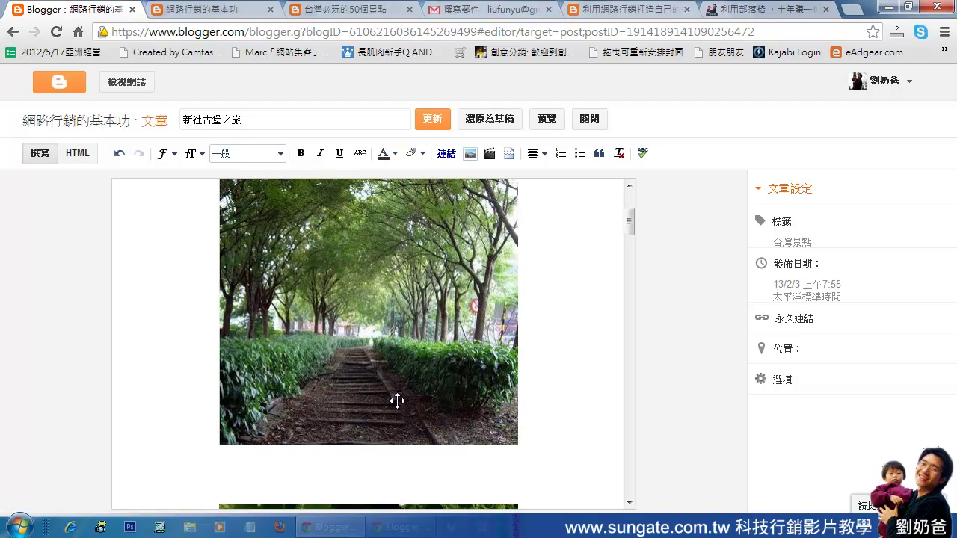
left_click(509, 155)
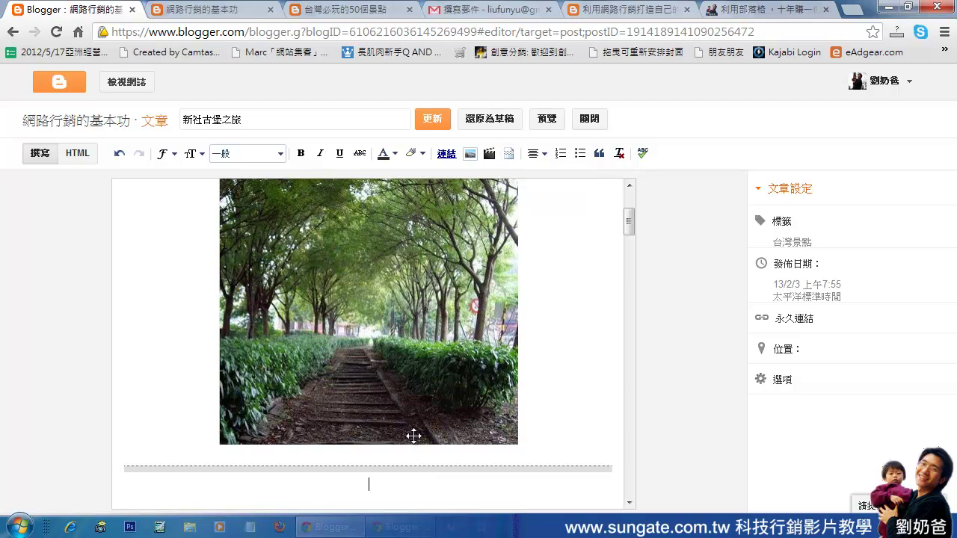
left_click(433, 120)
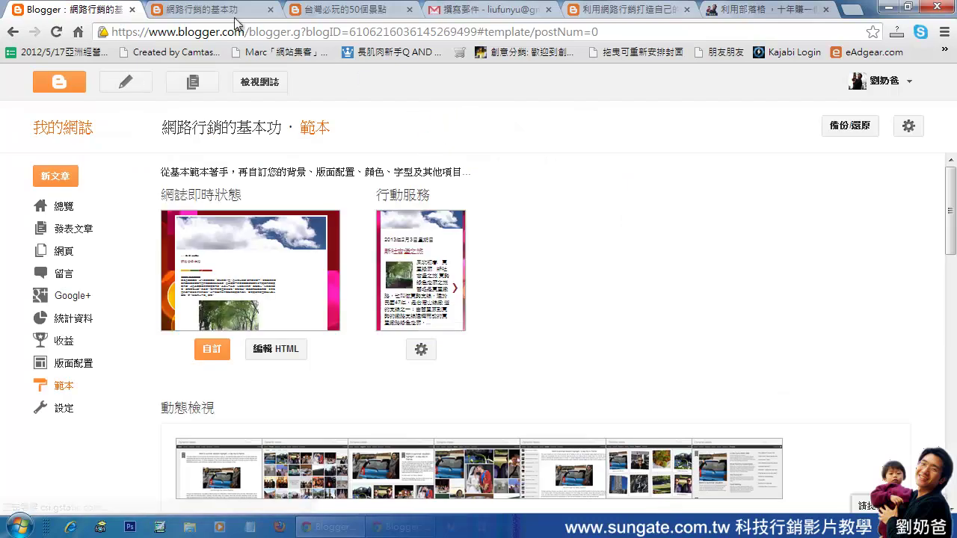
Reload the live blog's home page and examine the shortened 新社古堡之旅 post down to its 閱讀更多 link.
left_click(228, 10)
scroll(696, 276, "up", 10)
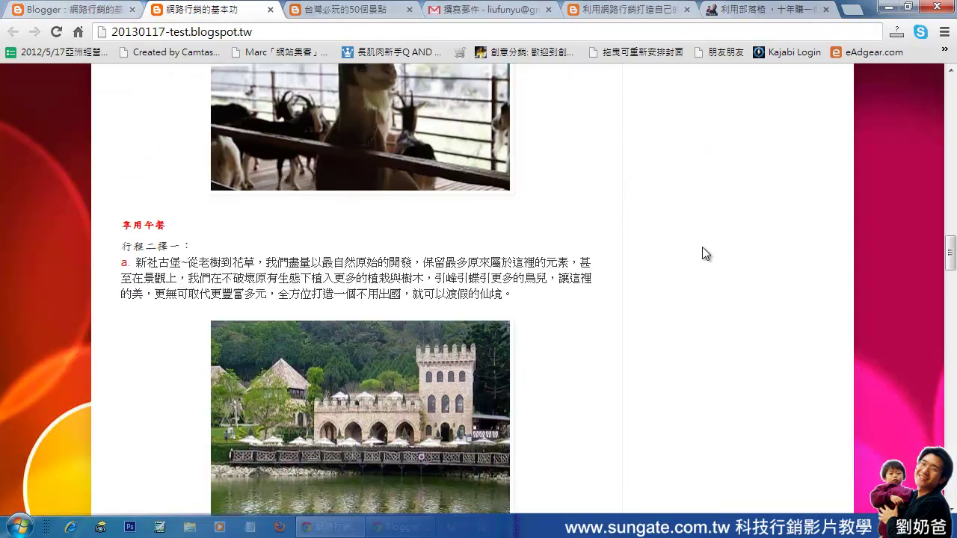
scroll(693, 285, "up", 15)
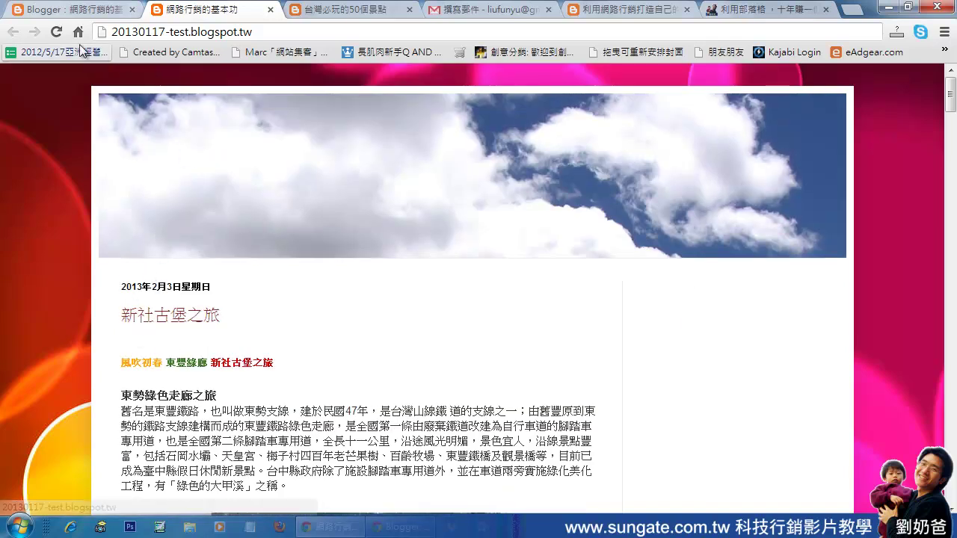
left_click(57, 33)
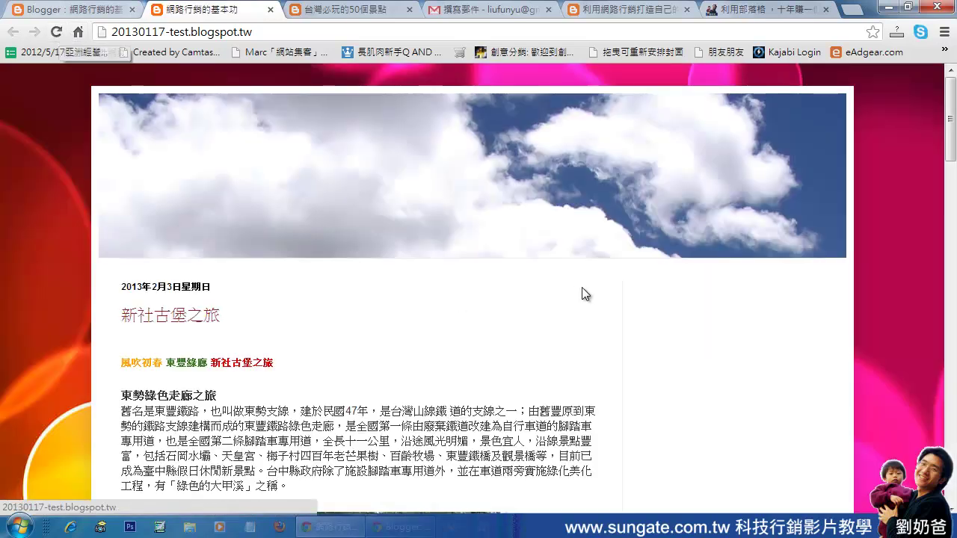
left_click_drag(949, 157, 950, 173)
scroll(300, 441, "down", 4)
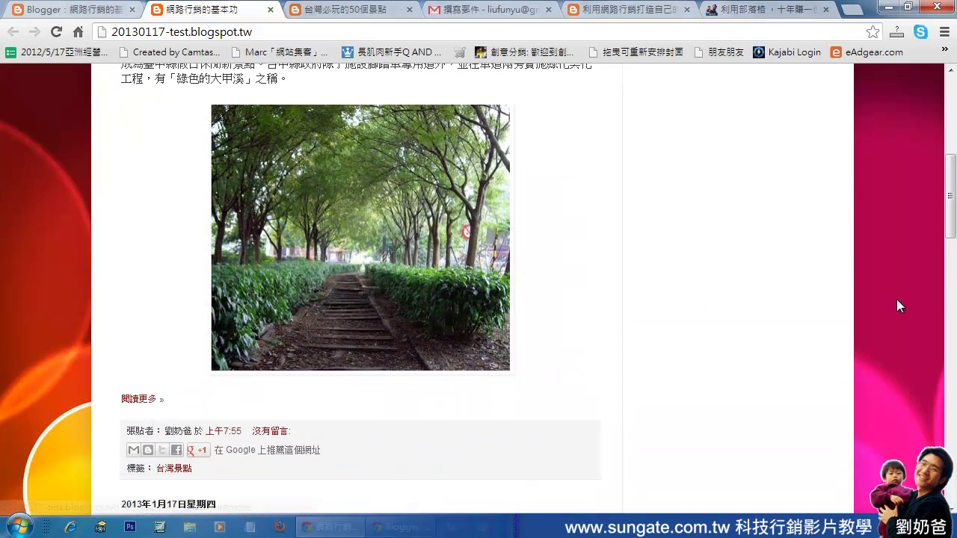
left_click_drag(952, 242, 953, 153)
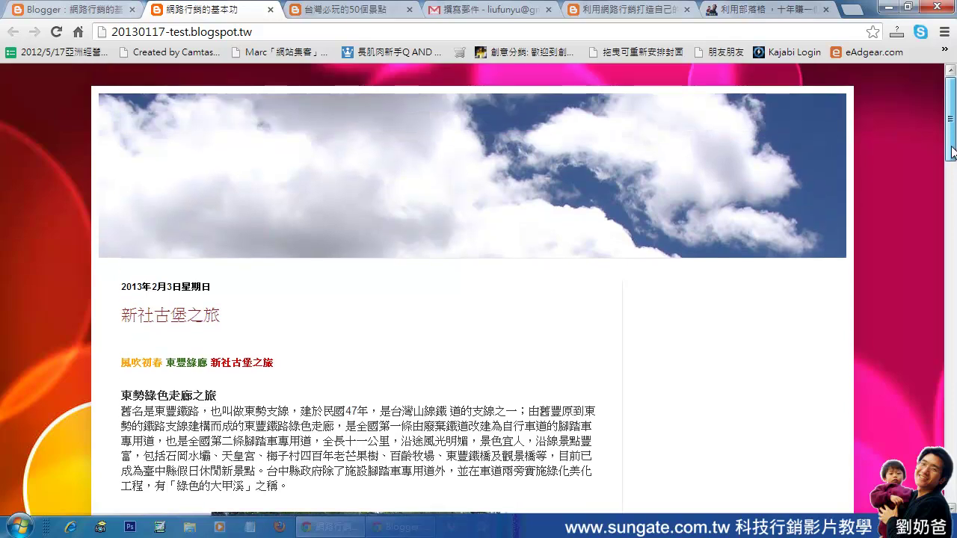
left_click_drag(953, 154, 953, 233)
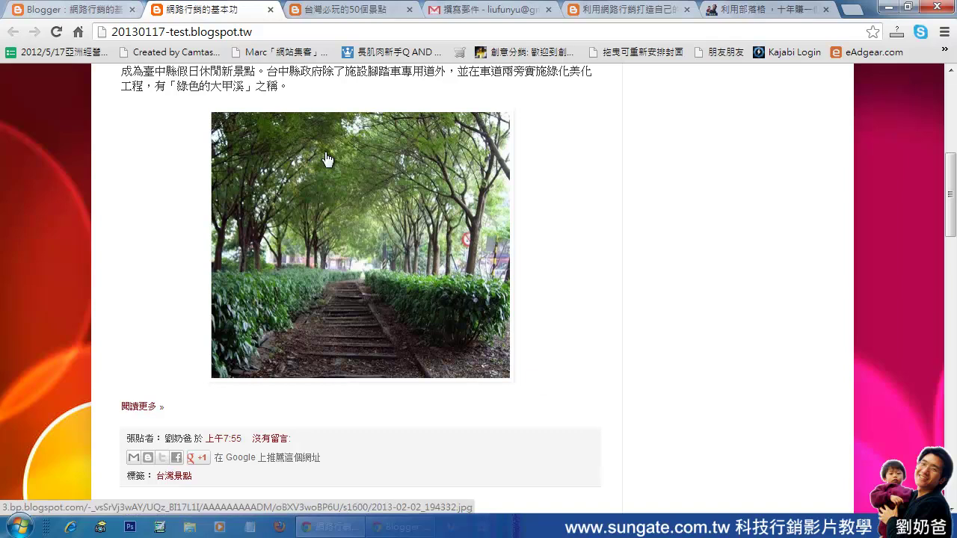
left_click_drag(297, 85, 256, 82)
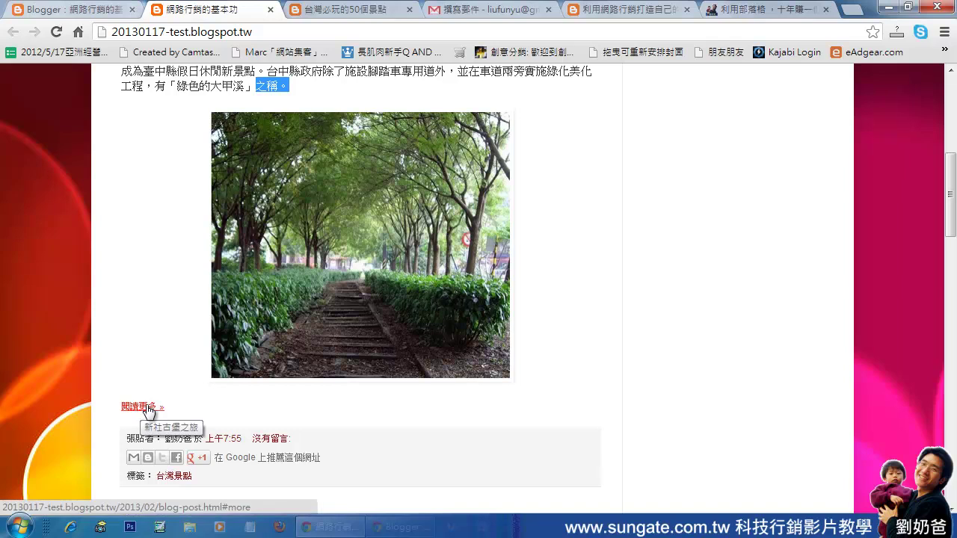
Go back to the Blogger post list and reopen the 新社古堡之旅 post to check its read-more break.
left_click(97, 10)
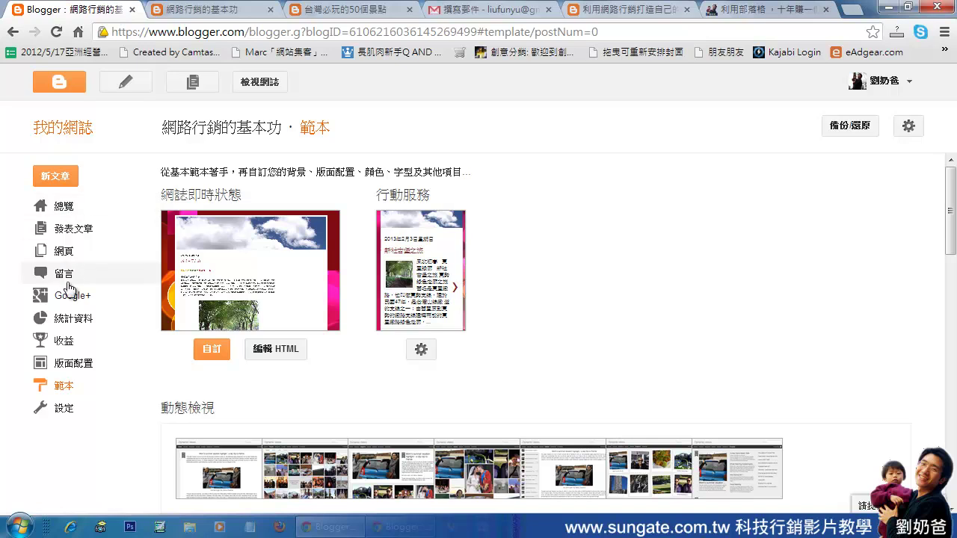
left_click(71, 230)
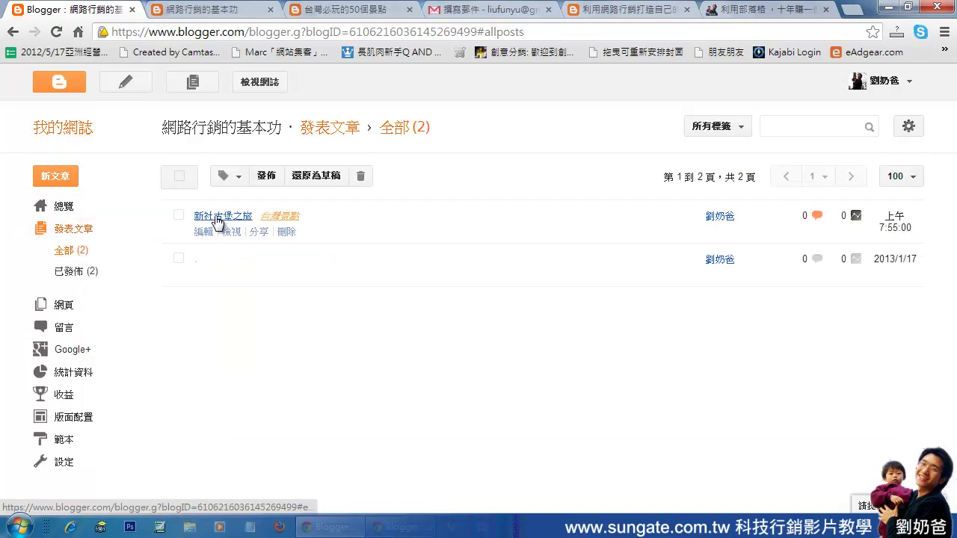
left_click(203, 236)
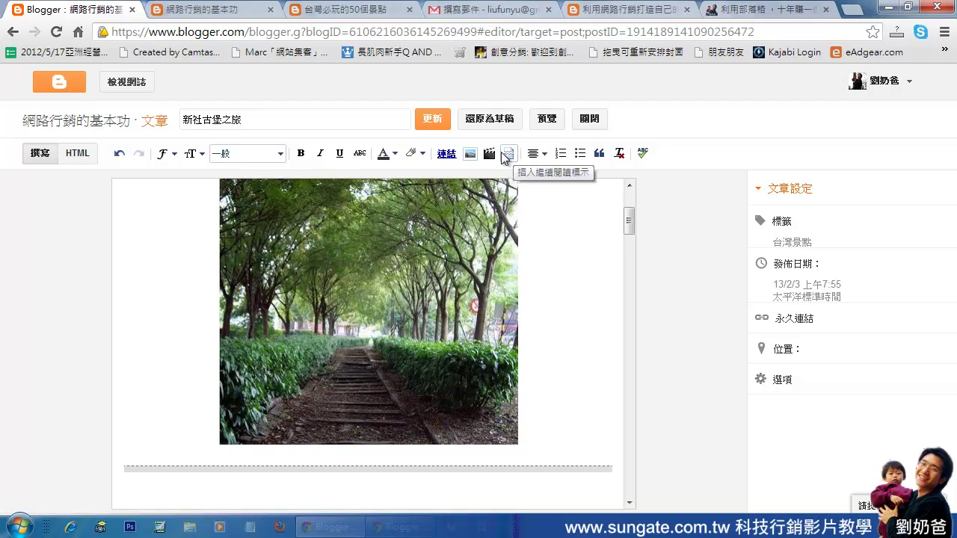
Open the full 新社古堡之旅 article through its 閱讀更多 link on the live blog and examine its web address and content.
left_click(212, 14)
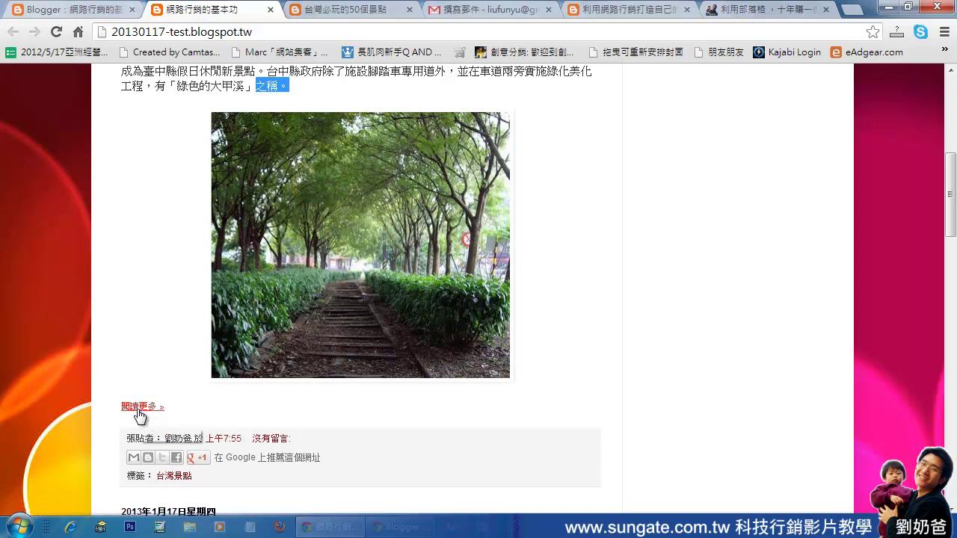
left_click(143, 407)
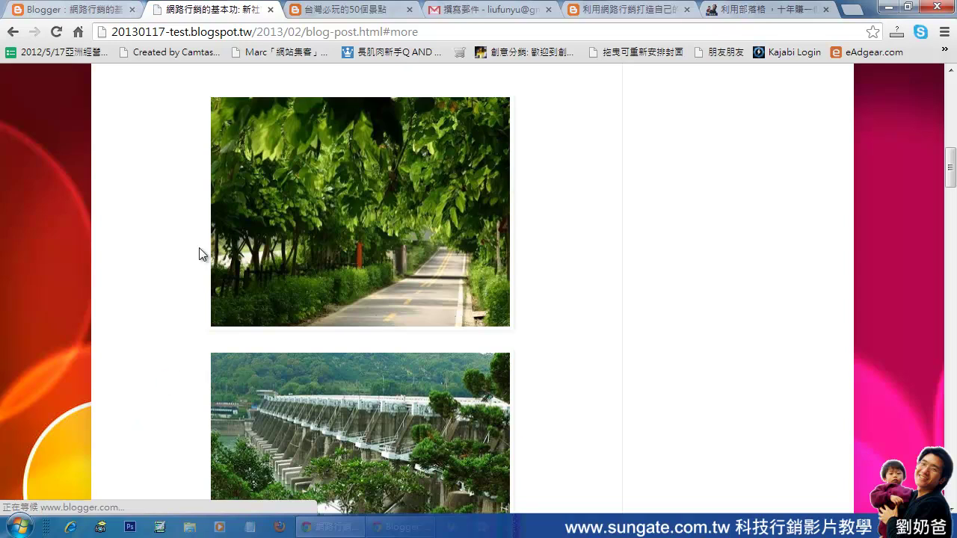
left_click(185, 30)
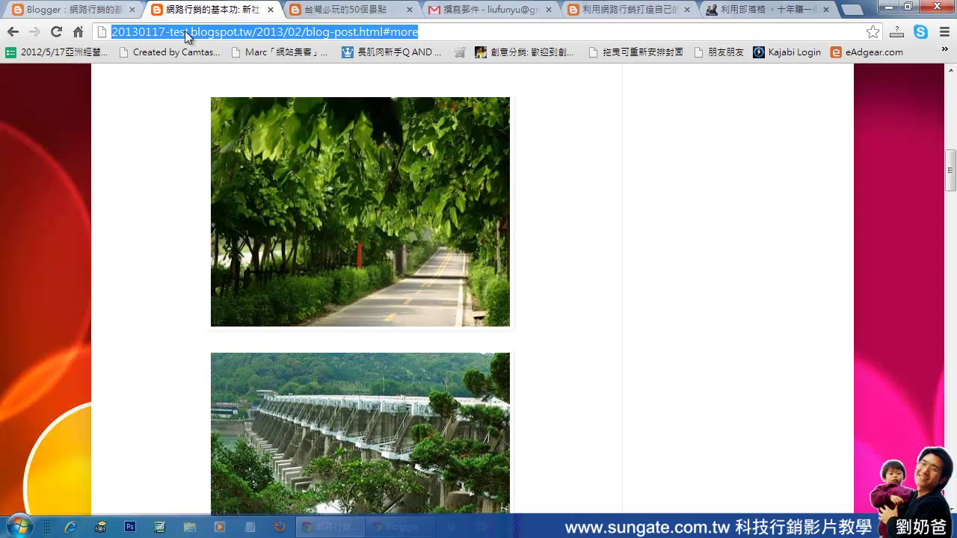
left_click(251, 31)
left_click_drag(298, 32, 419, 32)
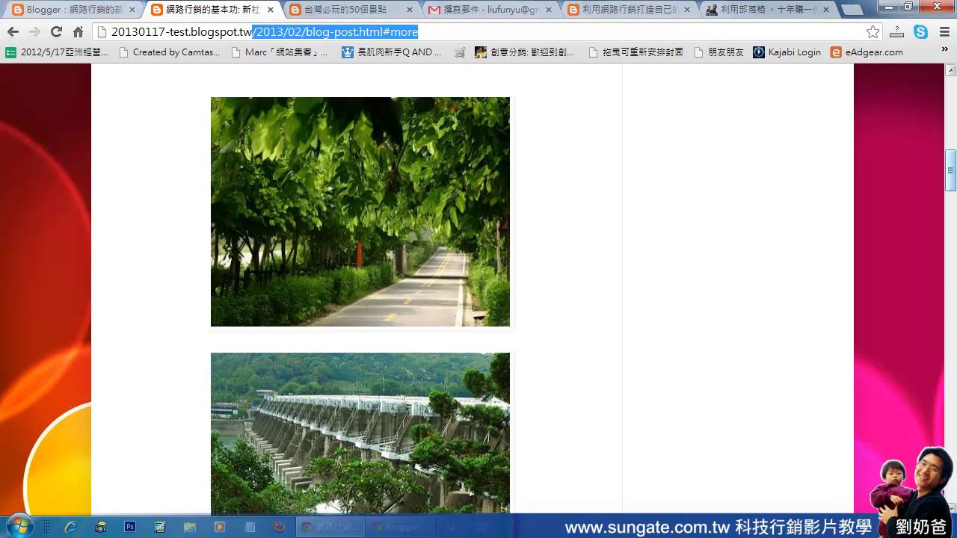
left_click_drag(951, 168, 953, 92)
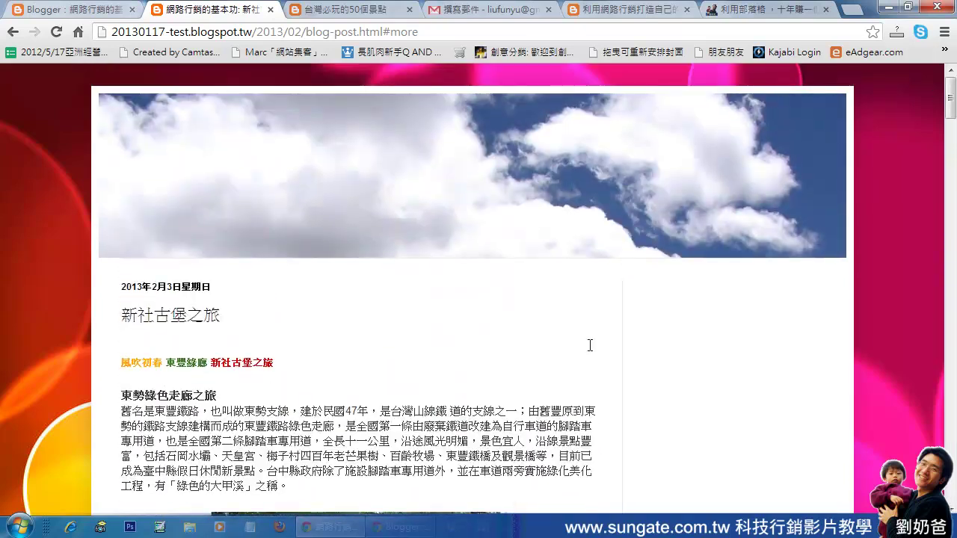
Close the 新社古堡之旅 post's editor without changes and go back to the list of all posts.
left_click(88, 10)
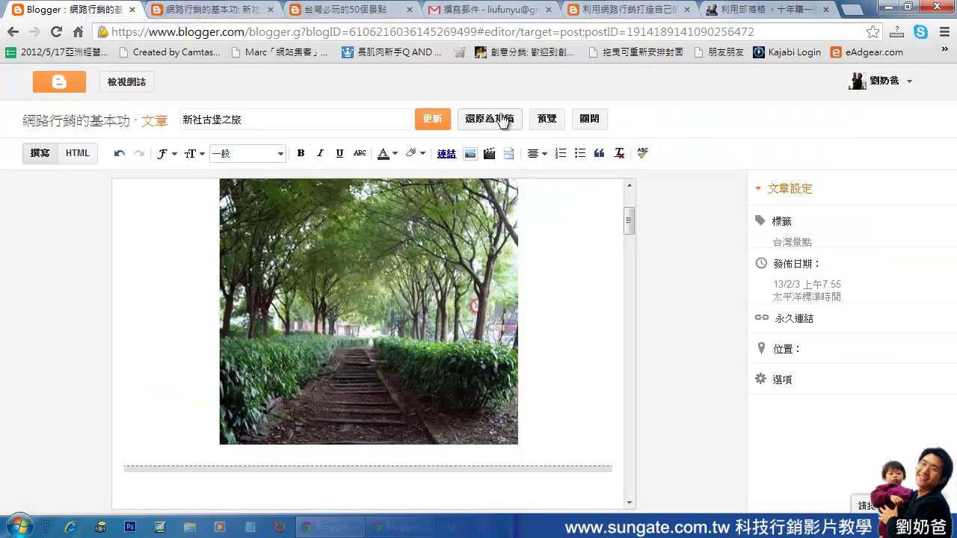
left_click(590, 120)
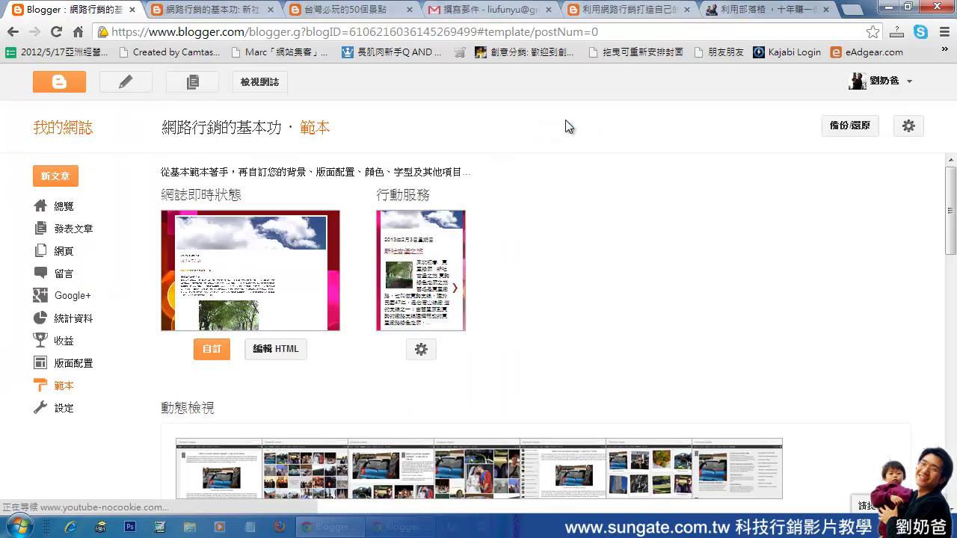
left_click(63, 232)
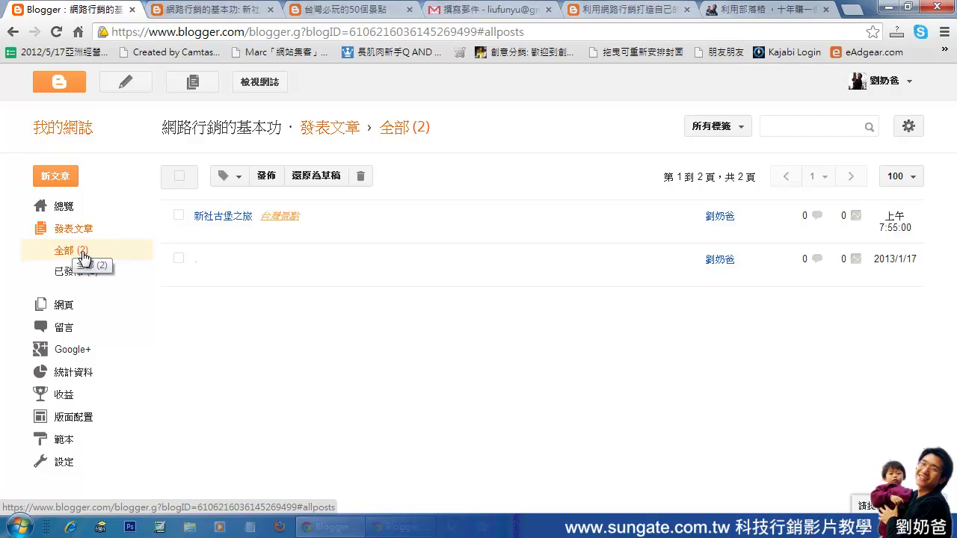
mouse_move(256, 268)
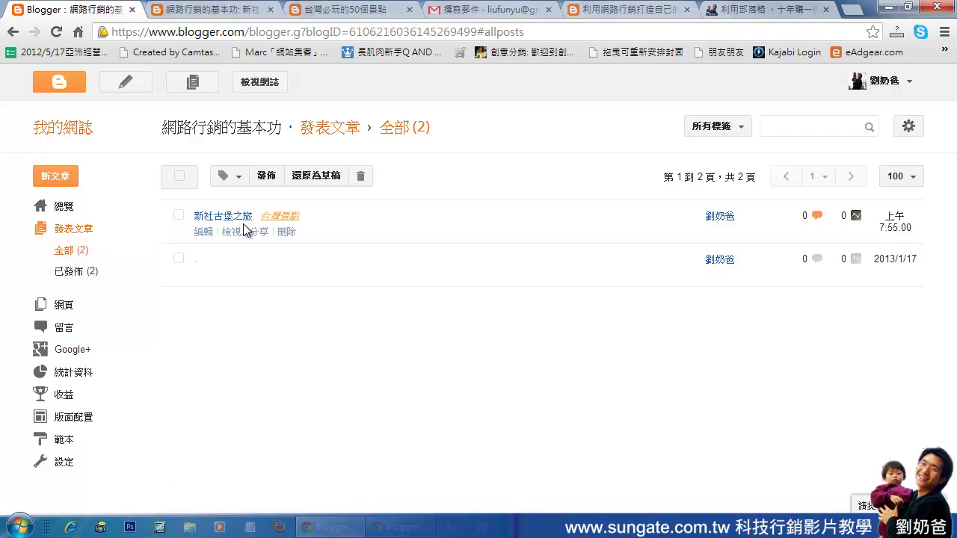
Create a new post titled test3 with the body text test3 and publish it.
left_click(133, 88)
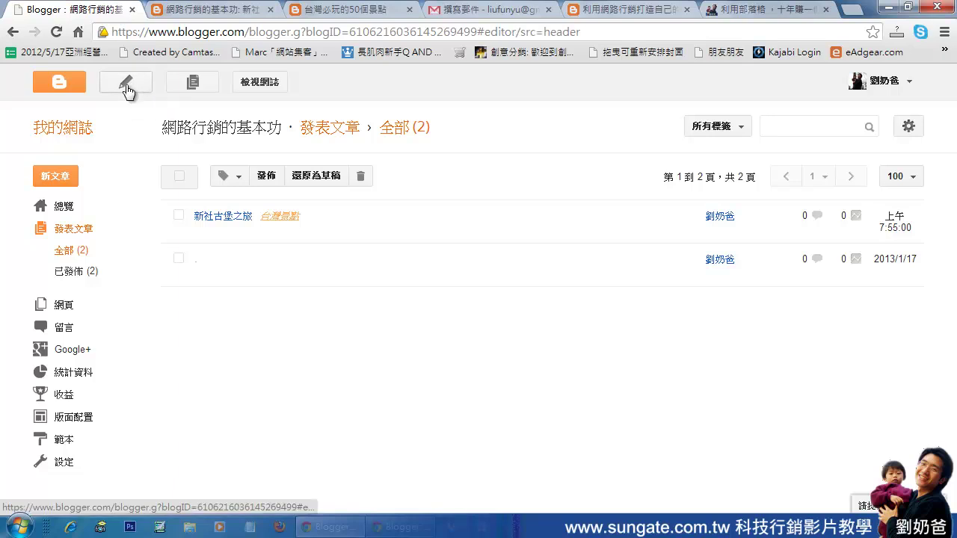
left_click(230, 122)
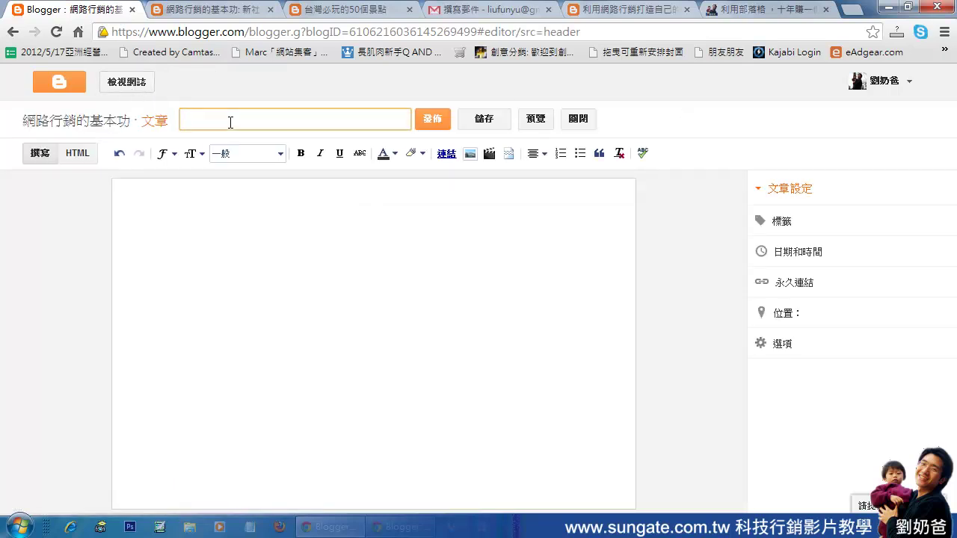
type("test3")
left_click(233, 239)
type("te")
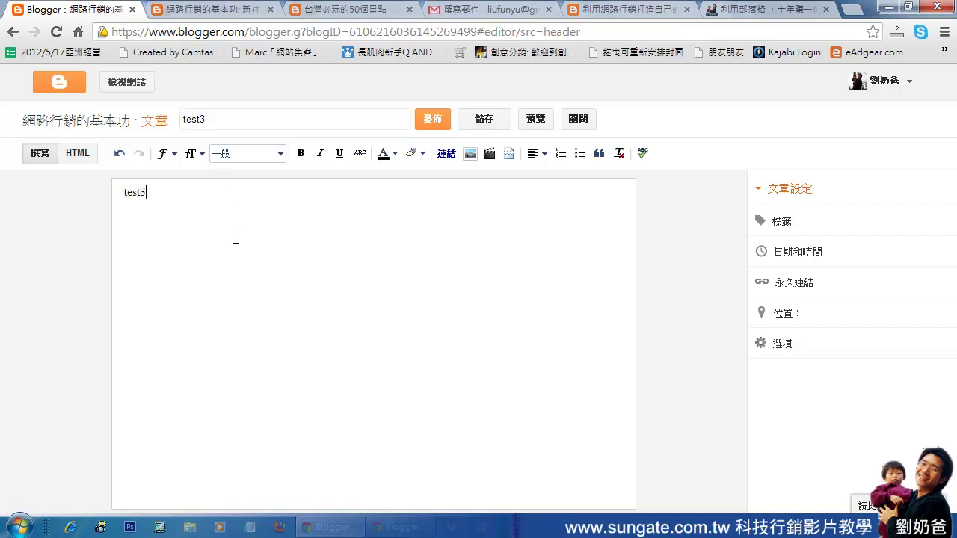
left_click(431, 119)
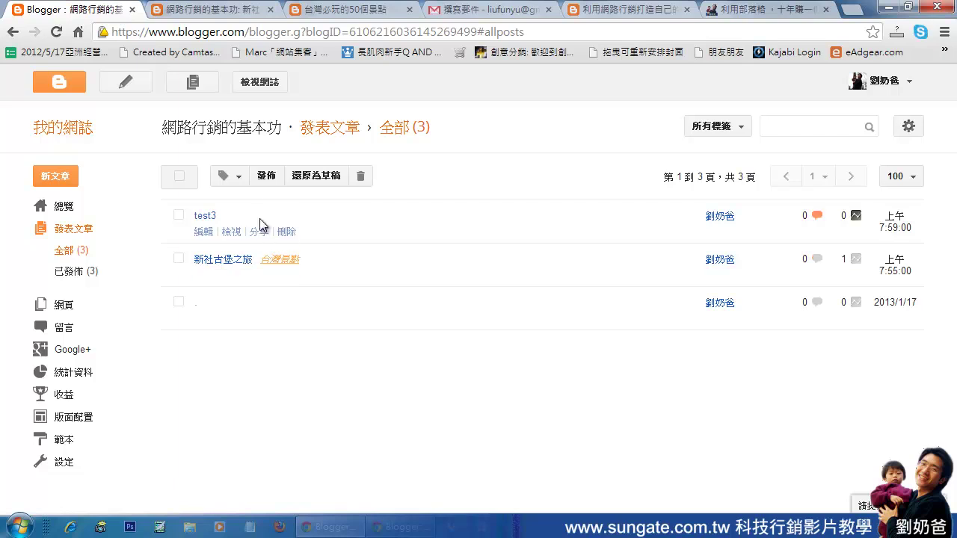
Look through the 十年賺一億(6) article on the WordPress blog and go to that blog's home page.
left_click(738, 12)
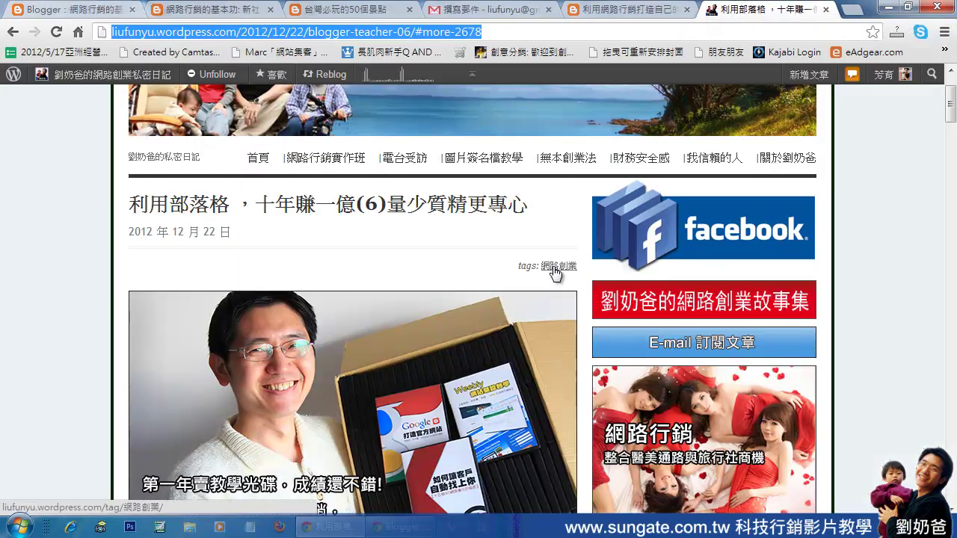
scroll(557, 278, "down", 4)
scroll(557, 278, "down", 8)
scroll(416, 211, "up", 3)
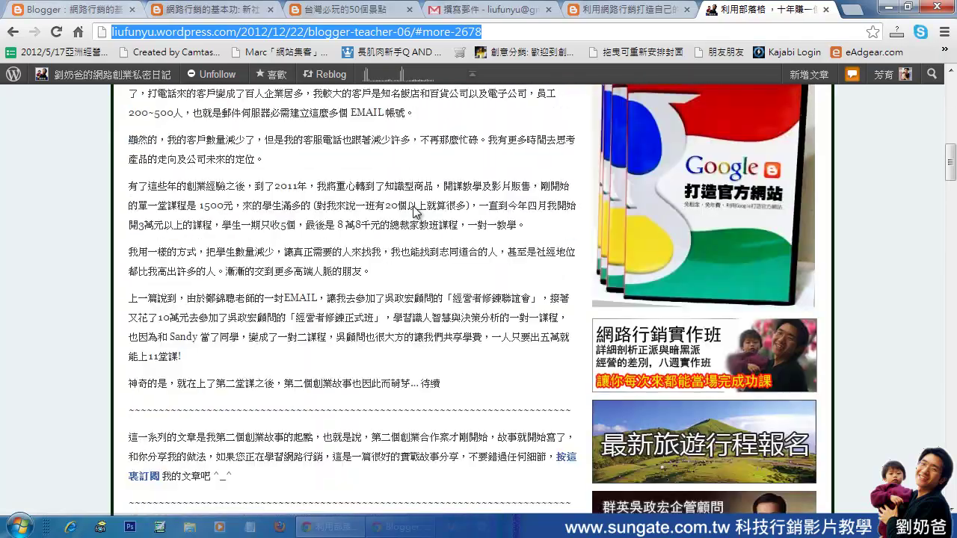
scroll(158, 103, "up", 10)
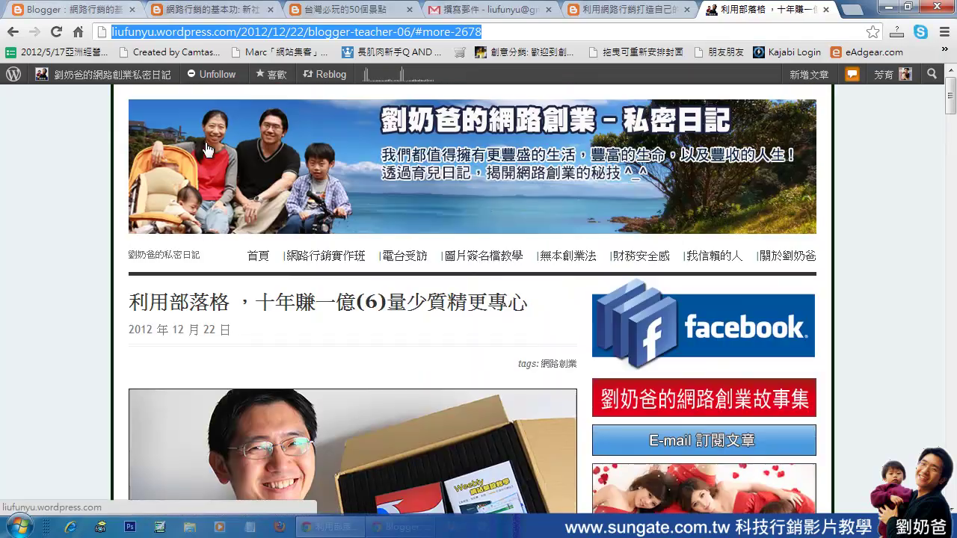
key("Return")
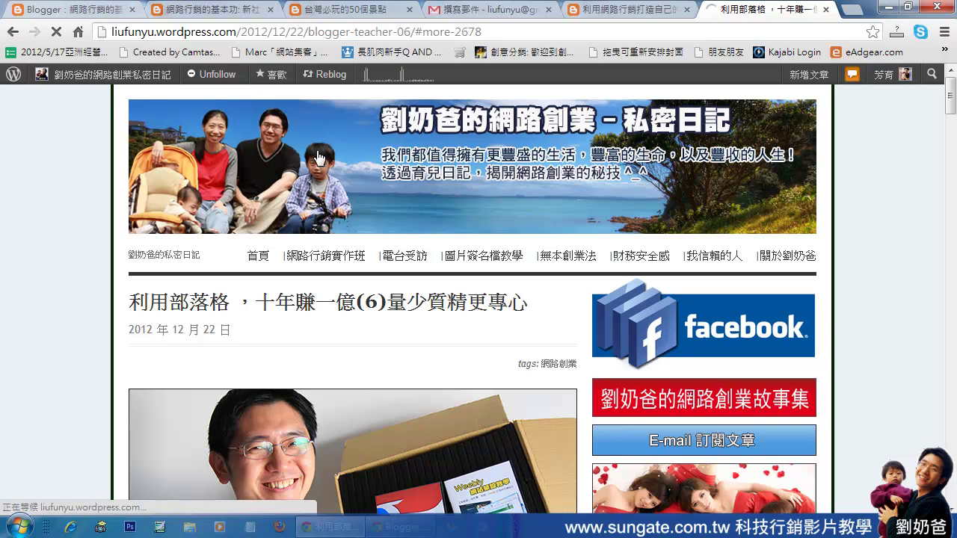
Go to the home page of the live 網路行銷的基本功 blog and look over its newest posts.
key("ctrl+2")
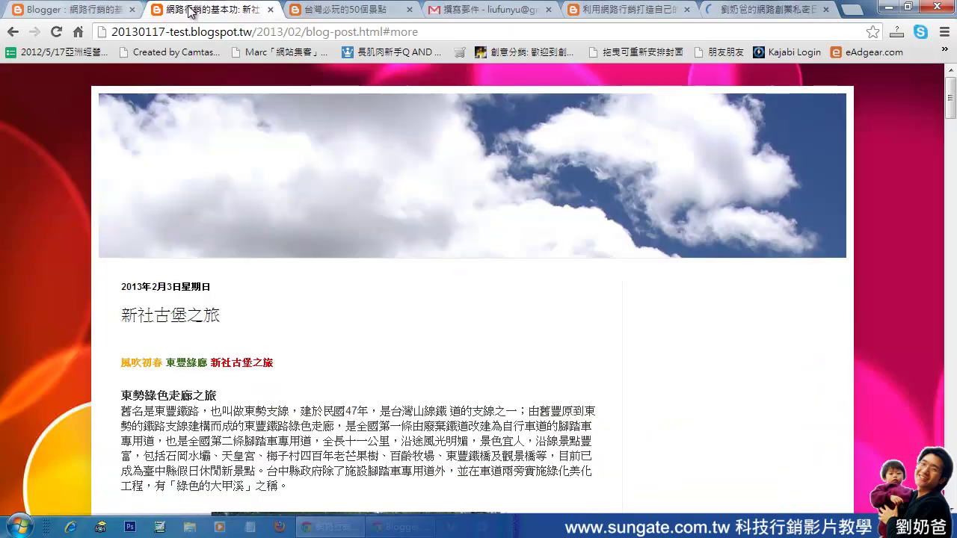
left_click(318, 199)
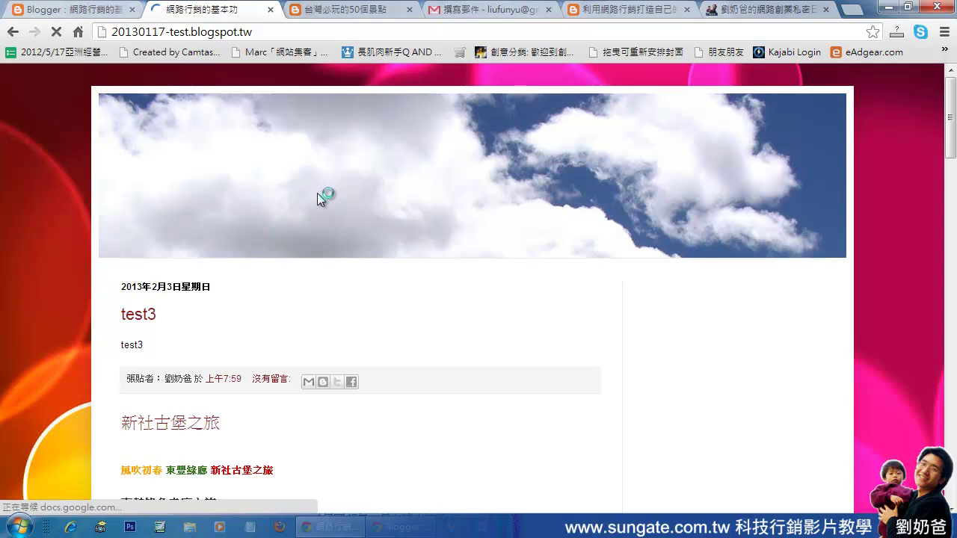
left_click_drag(252, 31, 109, 32)
left_click(234, 31)
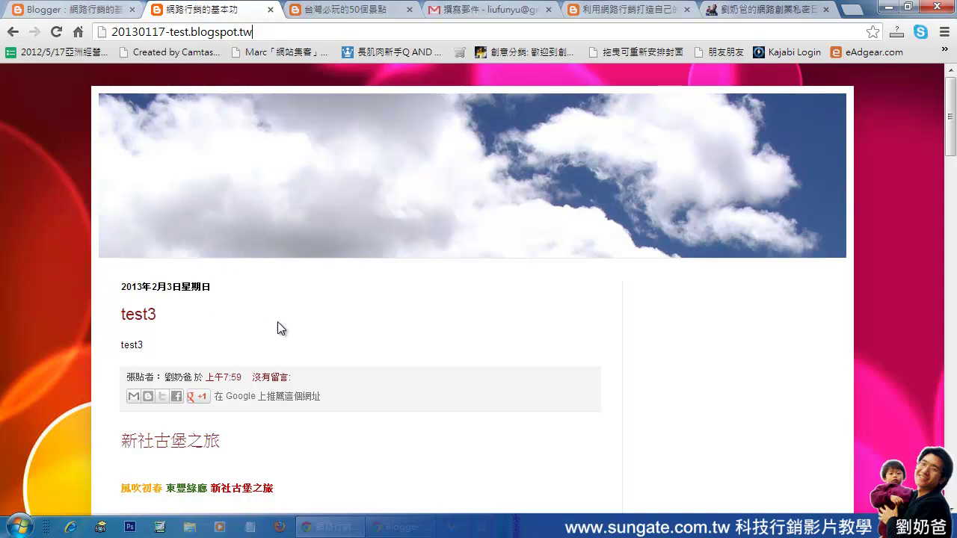
scroll(278, 322, "down", 1)
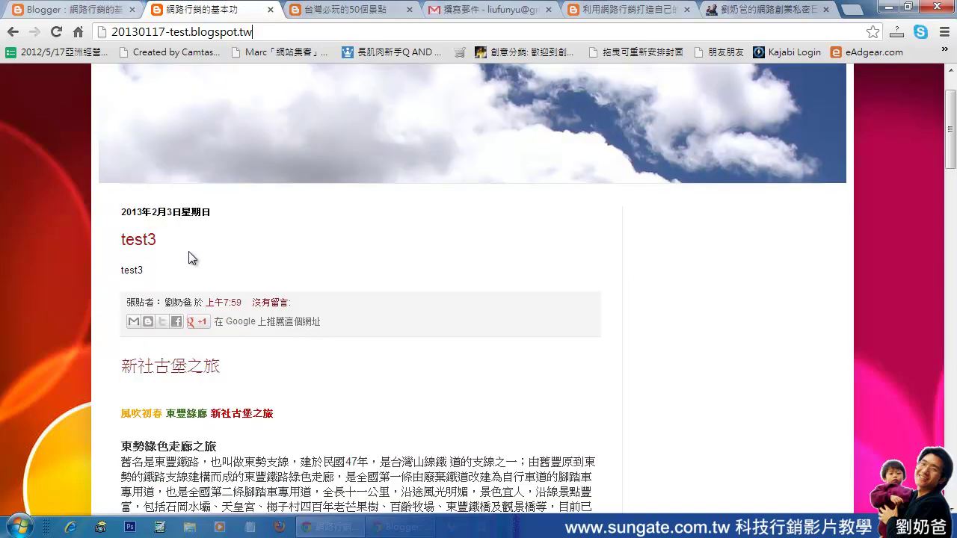
left_click_drag(942, 150, 943, 120)
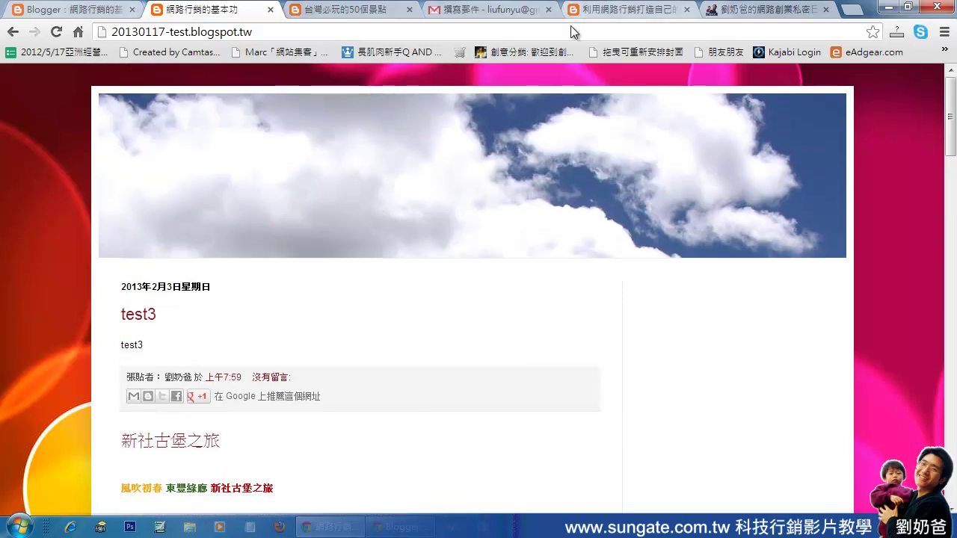
Compare the WordPress blog's home page, including its page menu, with the Blogger list of all posts.
left_click(98, 9)
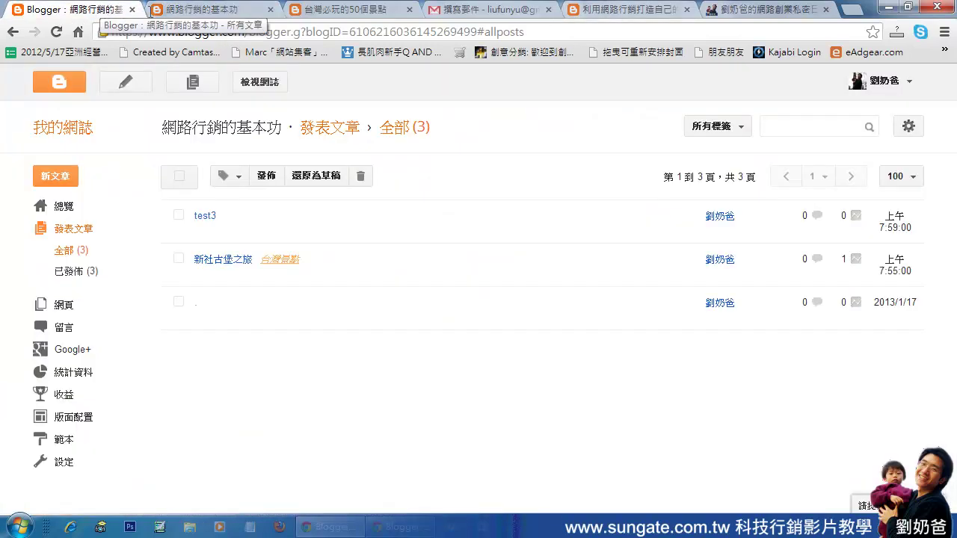
left_click(747, 15)
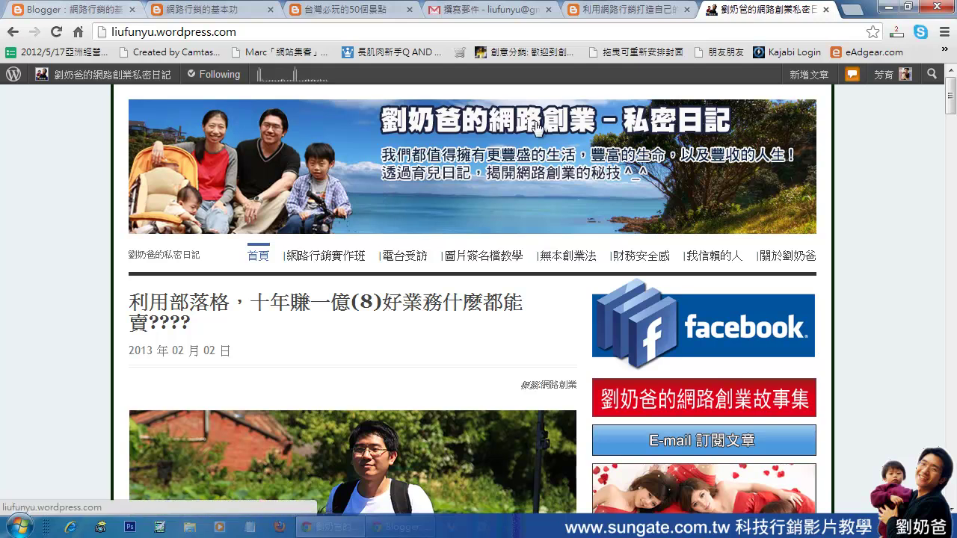
left_click(67, 16)
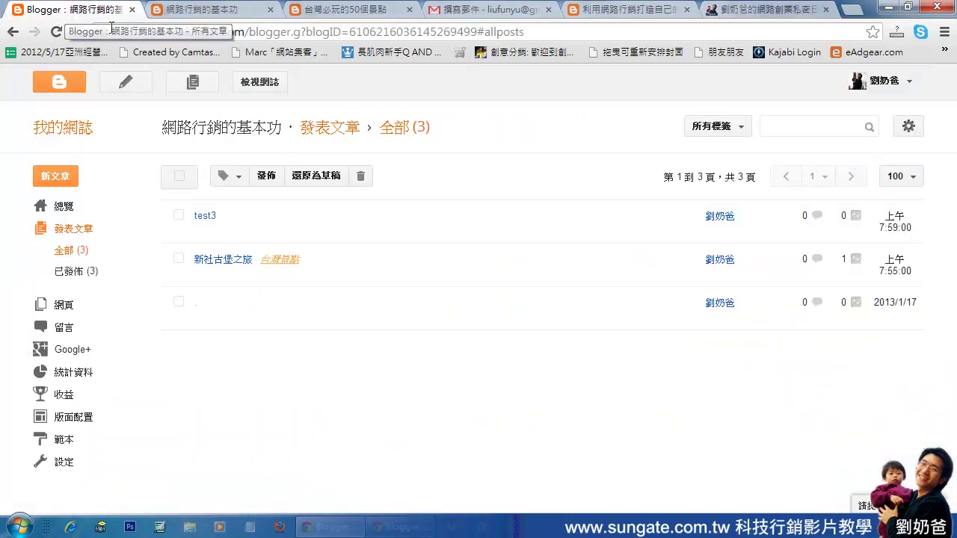
mouse_move(248, 234)
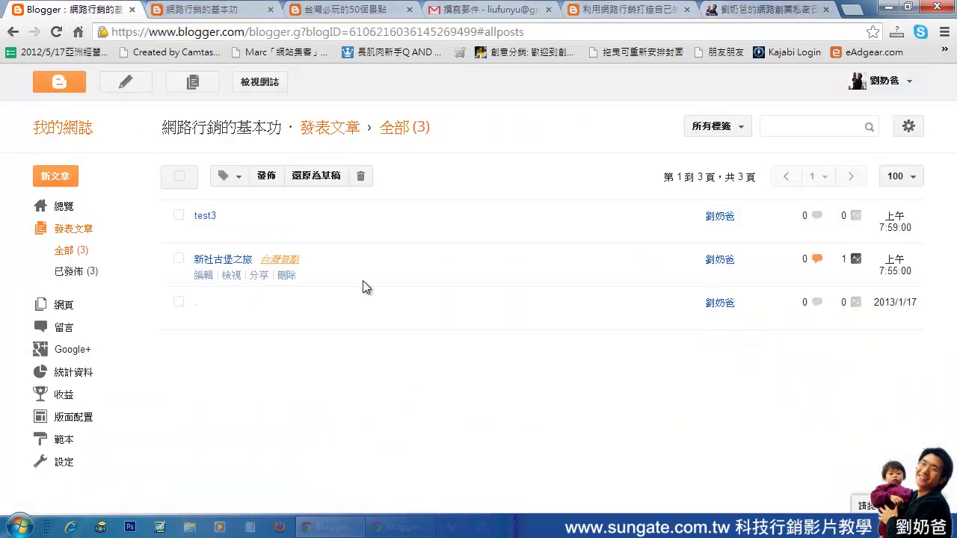
In the blog's 網頁 settings, display the pages as 最上層標籤 and save the arrangement.
left_click(65, 307)
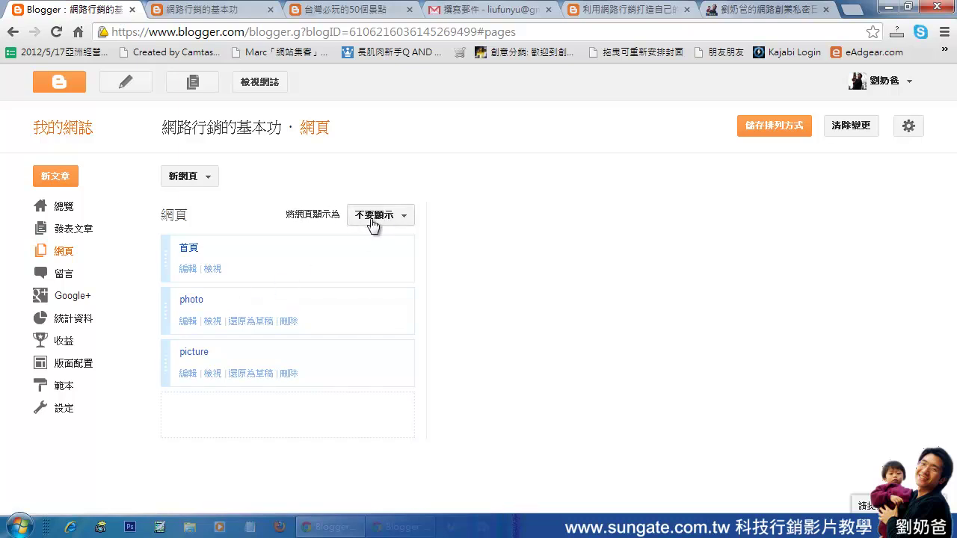
left_click(405, 220)
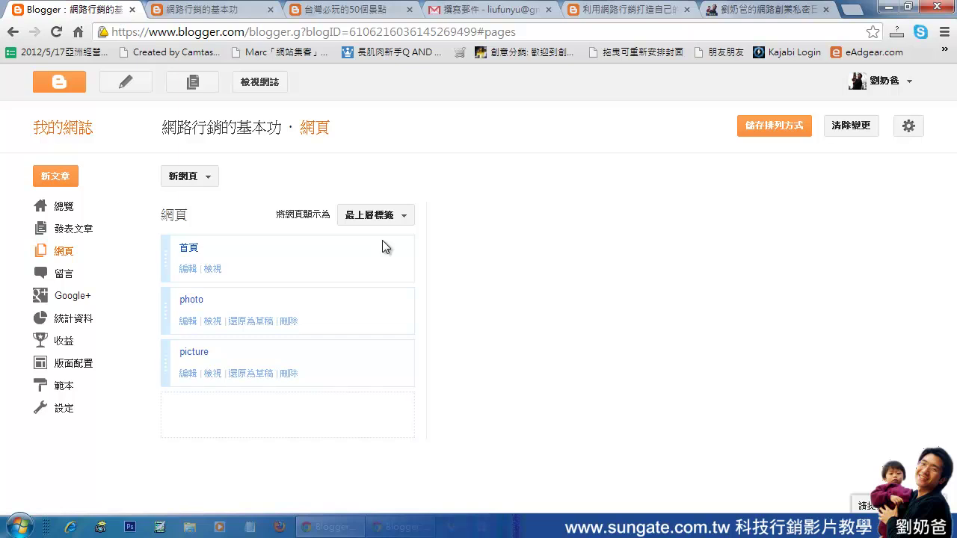
left_click(756, 129)
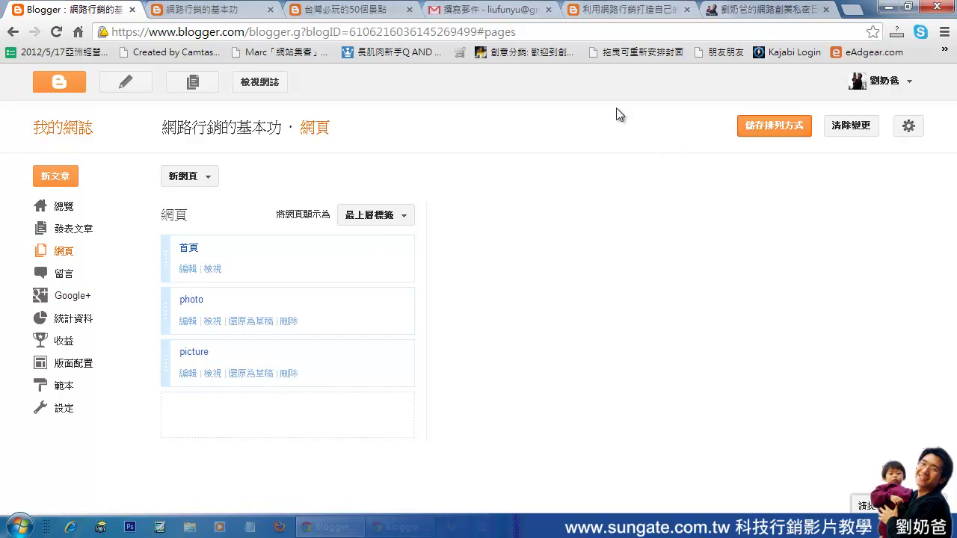
Reload the live blog's home page and compare its page tabs with the page list in the Blogger dashboard.
left_click(230, 15)
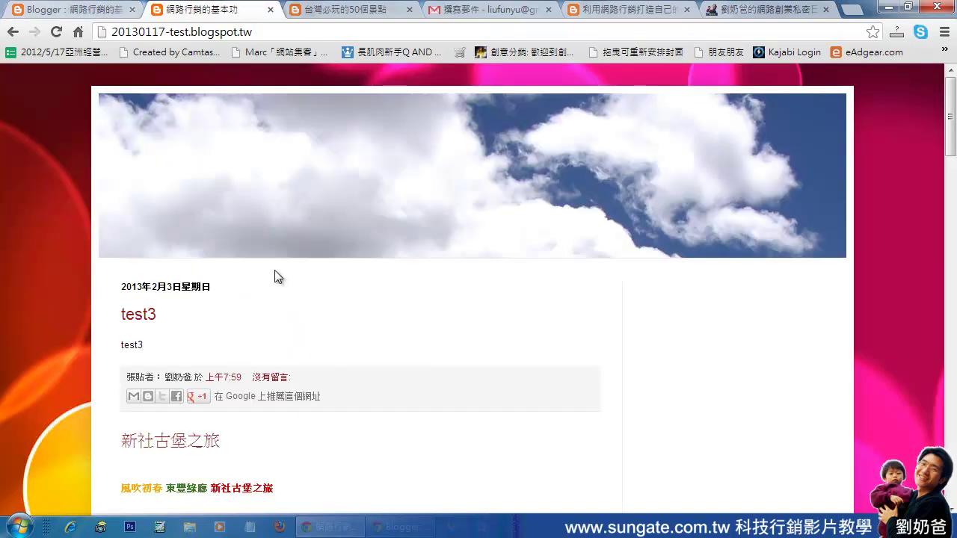
left_click(55, 32)
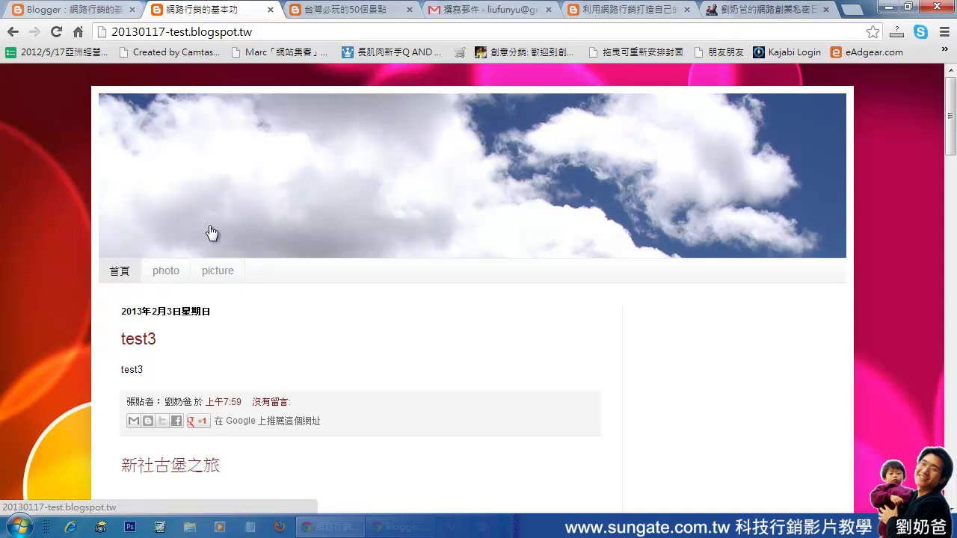
left_click(101, 11)
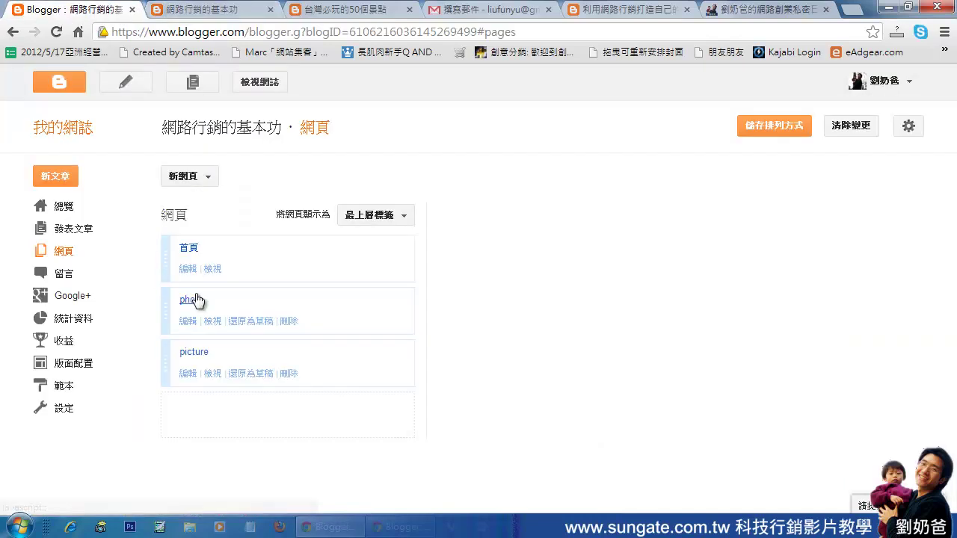
left_click(221, 12)
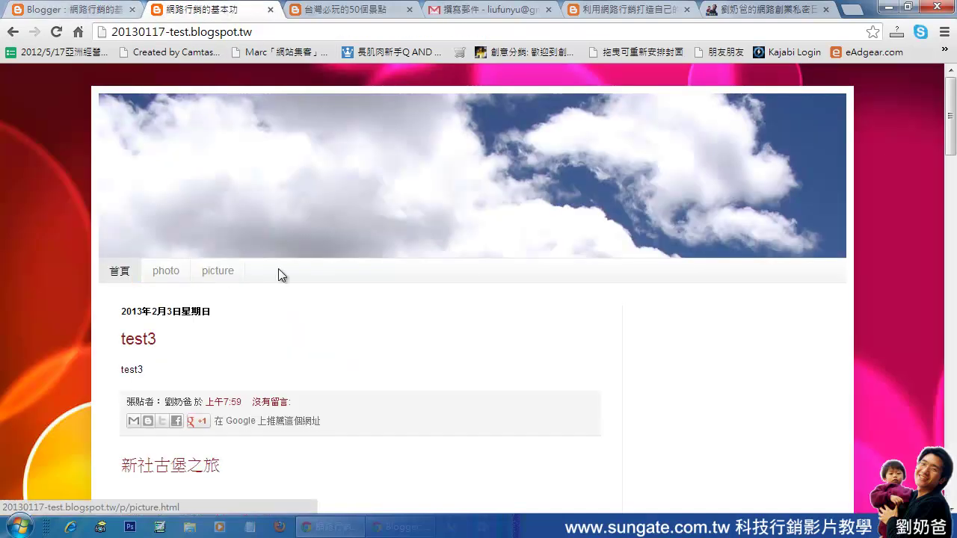
View the photo and picture pages of the live blog and look through the images on each.
left_click(166, 275)
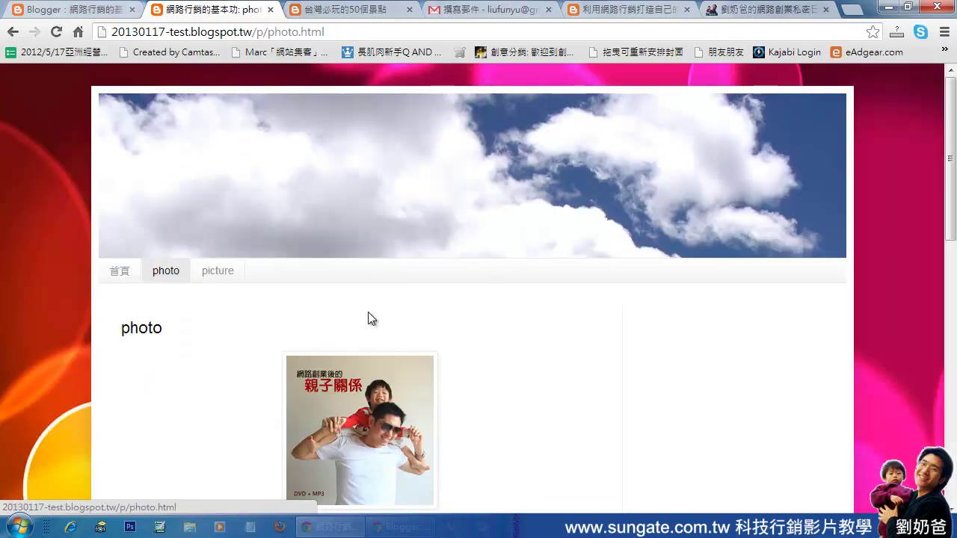
scroll(402, 345, "down", 3)
scroll(378, 294, "up", 3)
left_click(216, 272)
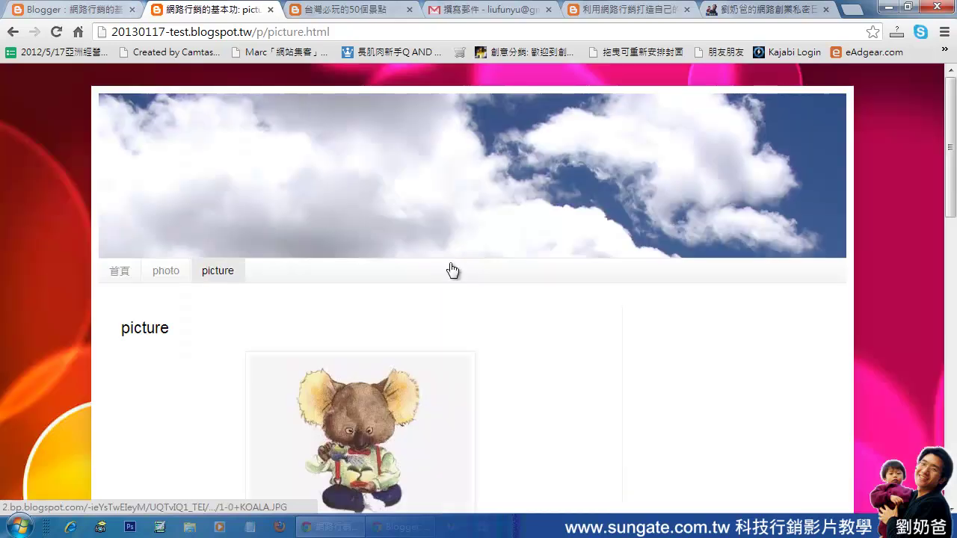
scroll(403, 273, "down", 5)
scroll(423, 265, "down", 3)
scroll(423, 266, "up", 8)
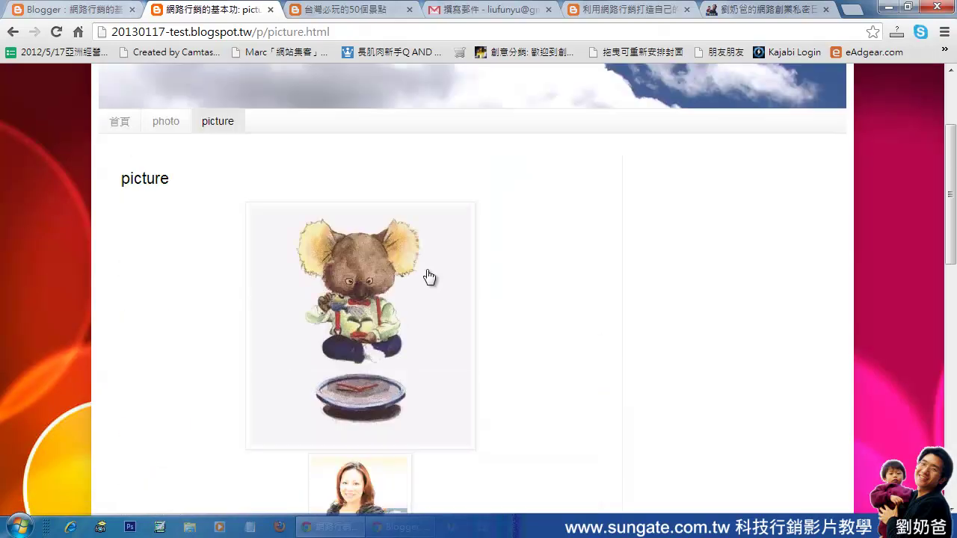
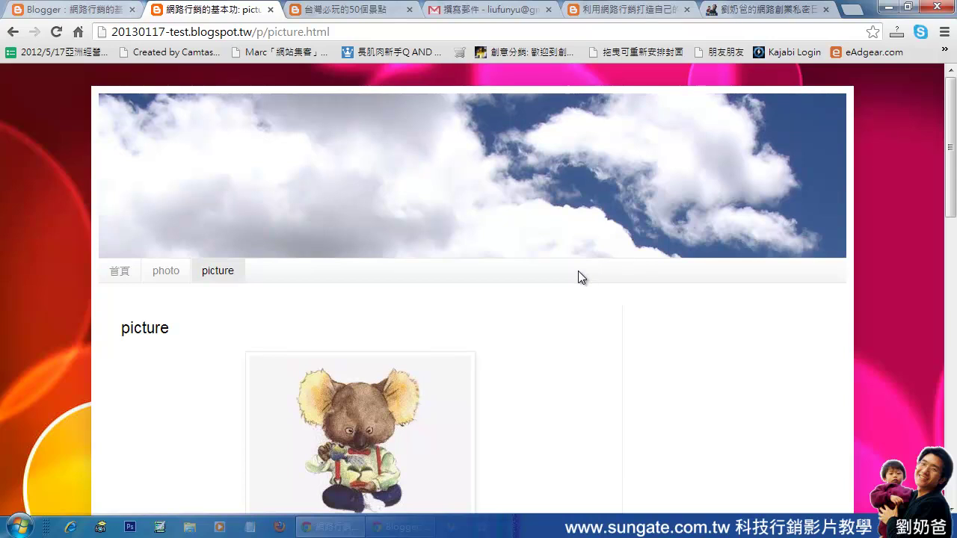
left_click(216, 273)
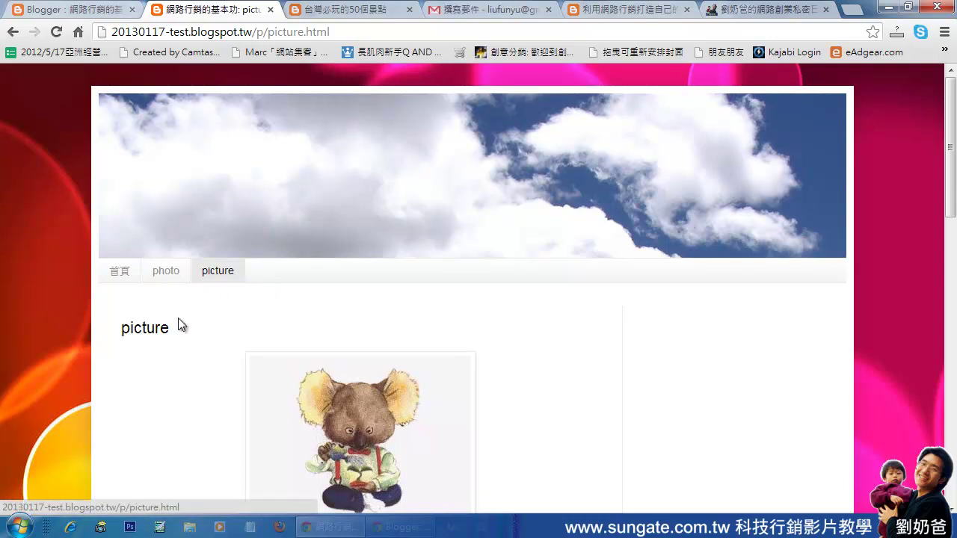
Create a new 空白網頁 titled testxxxx with the body text testxxx and publish it.
left_click(96, 11)
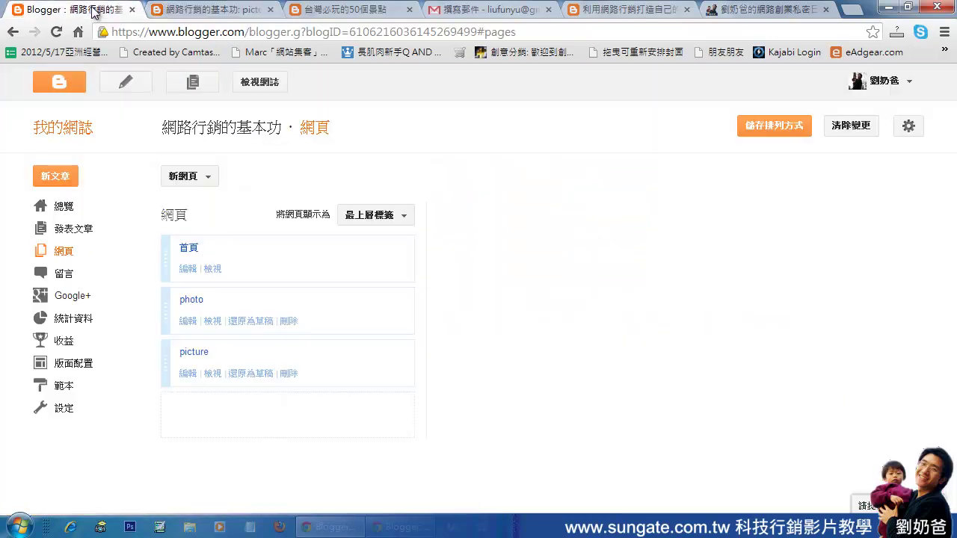
left_click(199, 180)
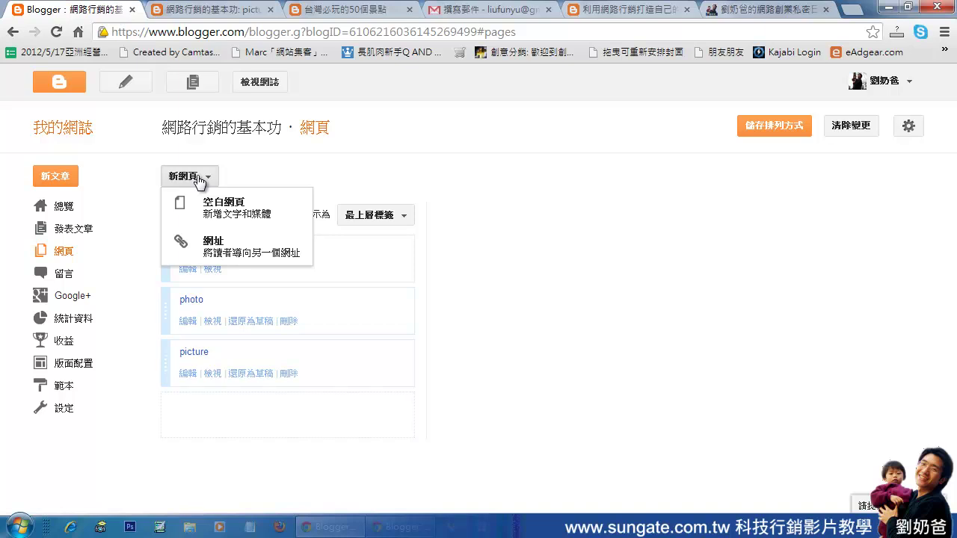
left_click(221, 207)
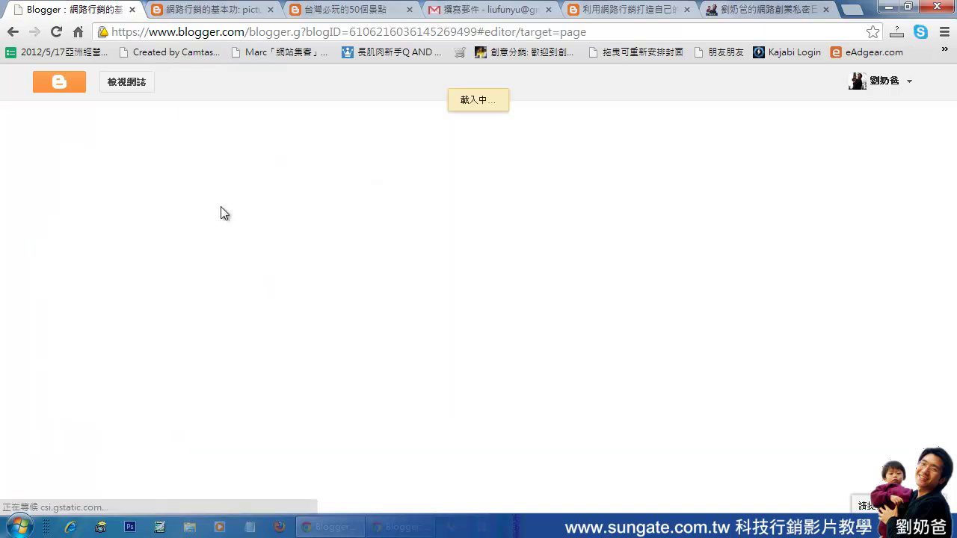
left_click(234, 122)
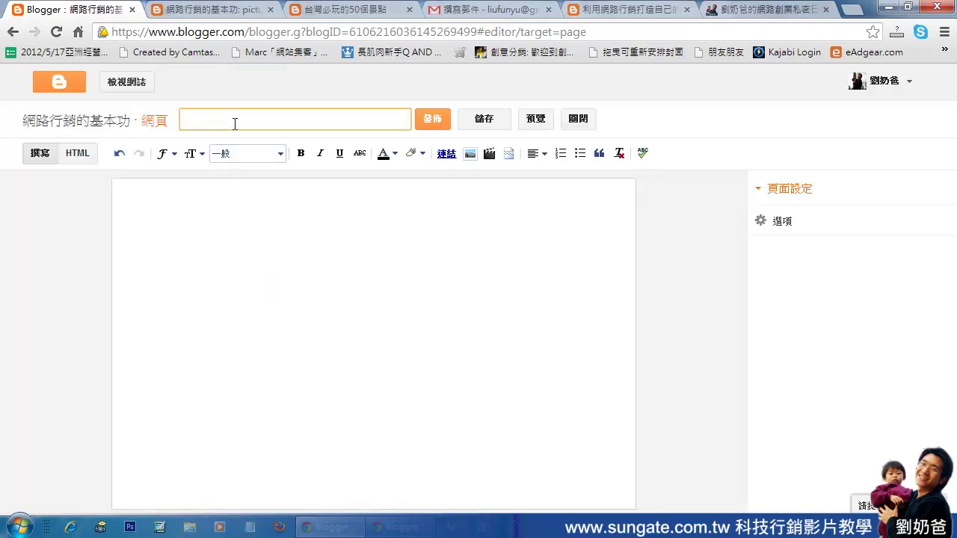
type("test")
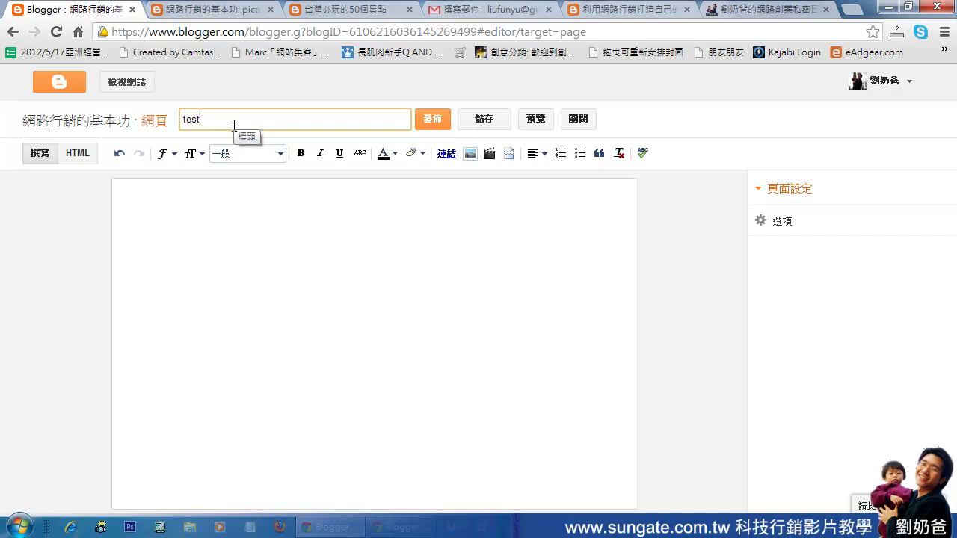
type("xxxx")
left_click(239, 274)
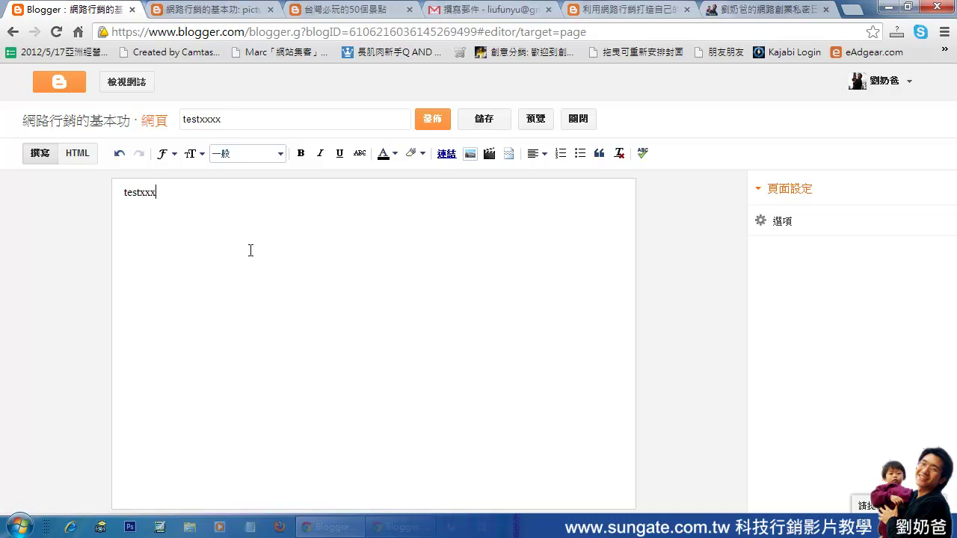
left_click(436, 119)
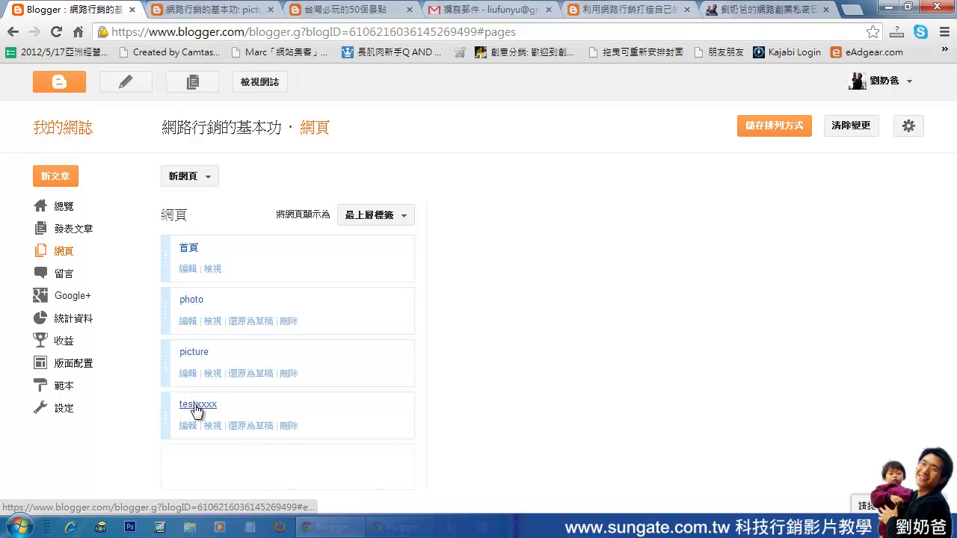
Reload the live blog, view the testxxxx page's content and compare its page tabs with the Blogger page list.
left_click(223, 15)
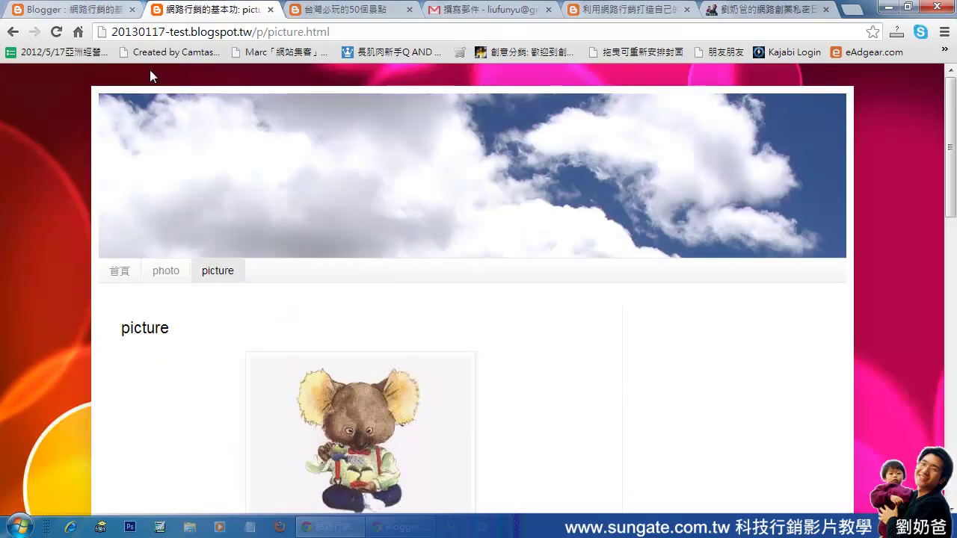
left_click(56, 35)
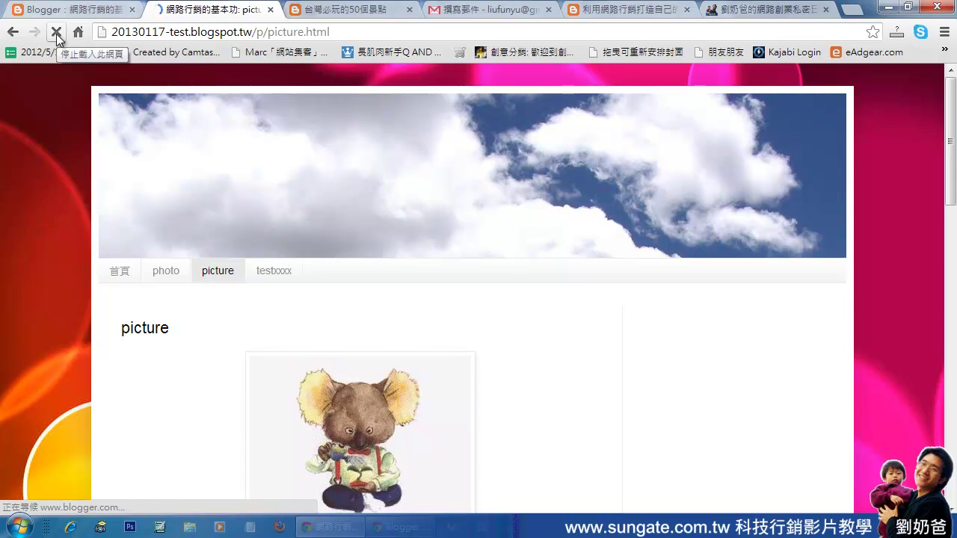
left_click(275, 276)
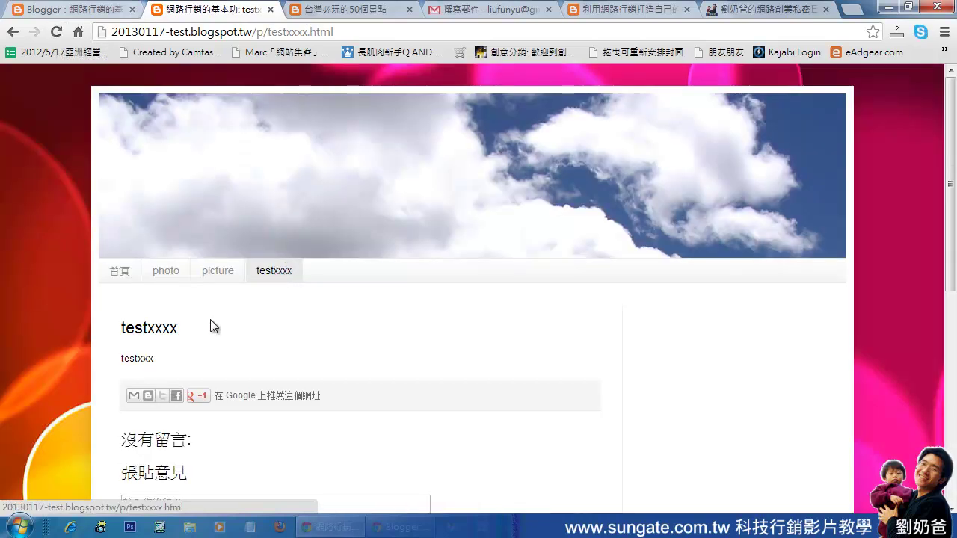
left_click_drag(180, 333, 131, 331)
scroll(418, 359, "down", 5)
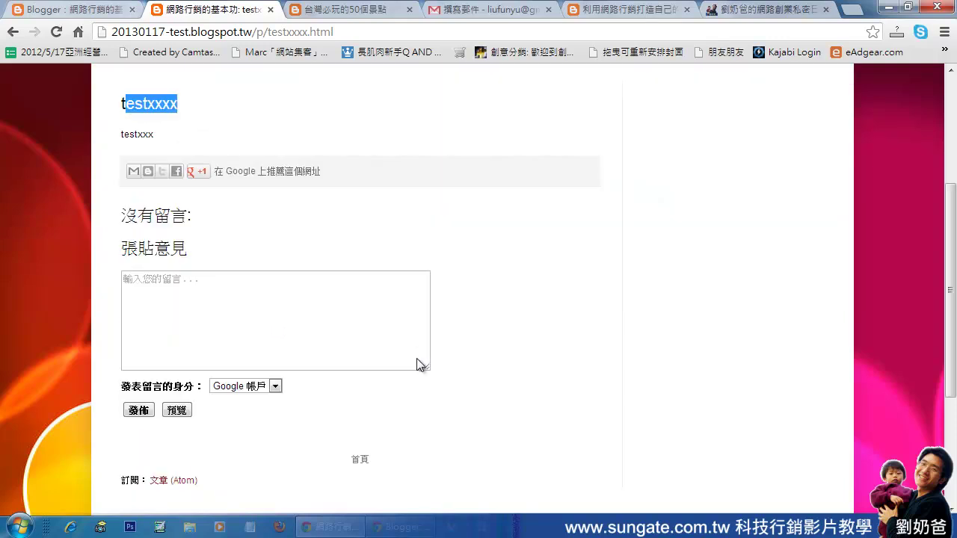
scroll(432, 375, "up", 5)
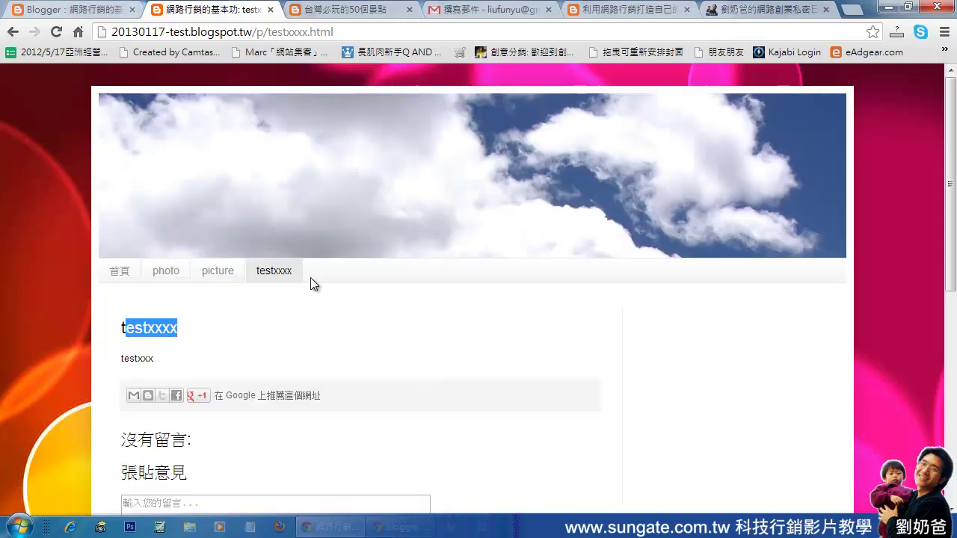
left_click(370, 275)
left_click(97, 10)
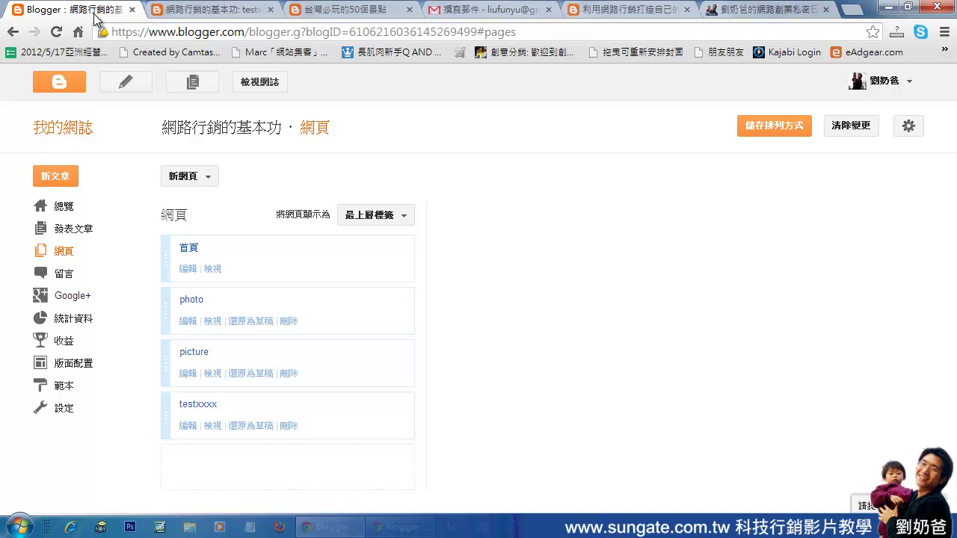
left_click(199, 10)
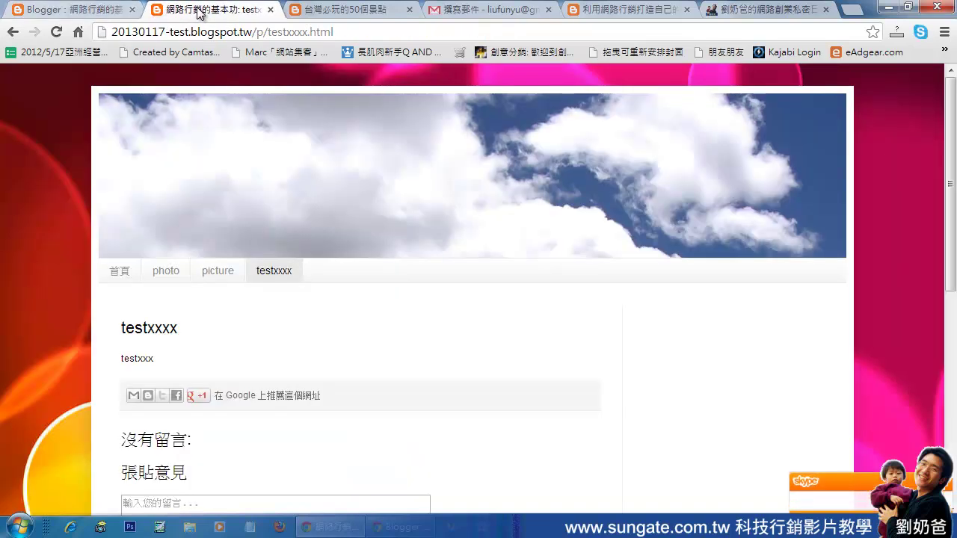
Look at the sidebar banners on the WordPress blog and open the 版面配置 page of the Blogger dashboard.
left_click(727, 9)
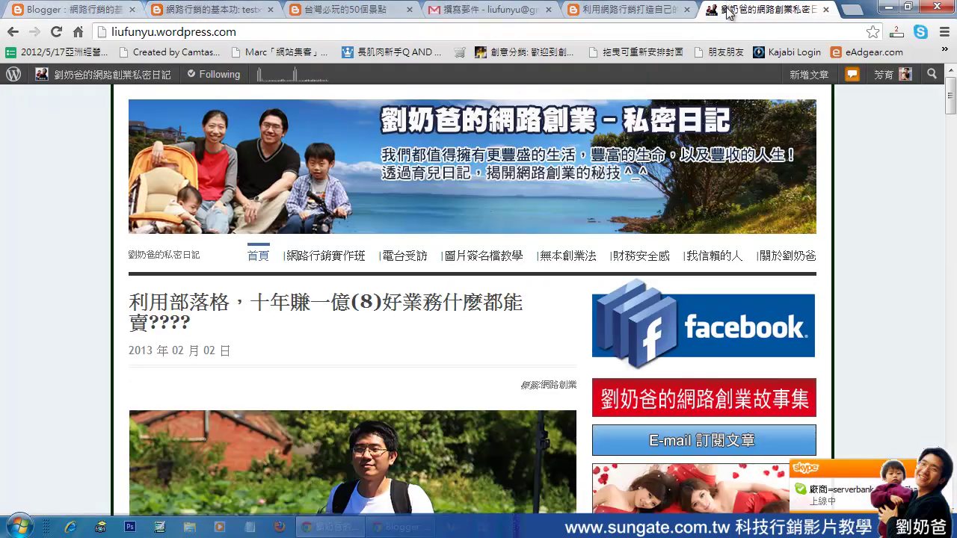
left_click(92, 14)
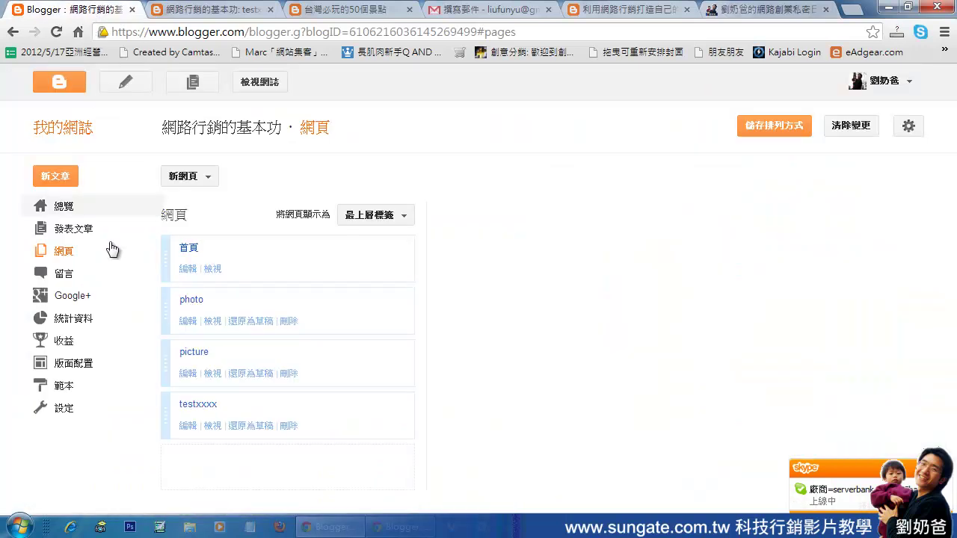
left_click(64, 366)
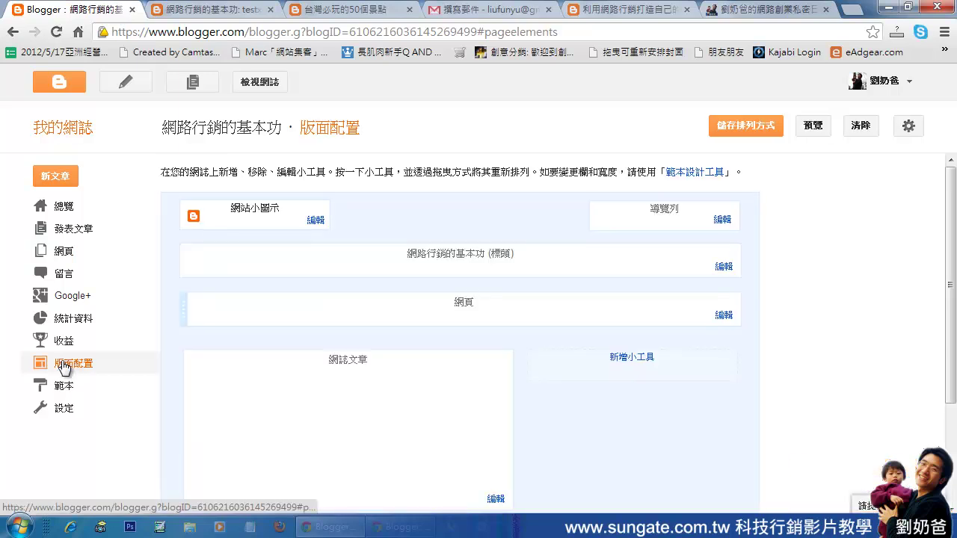
left_click(635, 359)
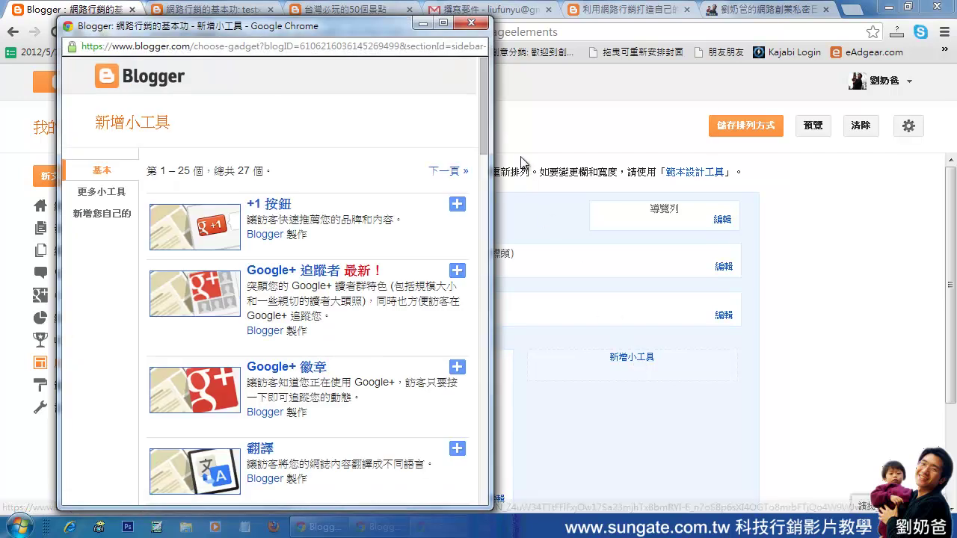
scroll(487, 150, "down", 6)
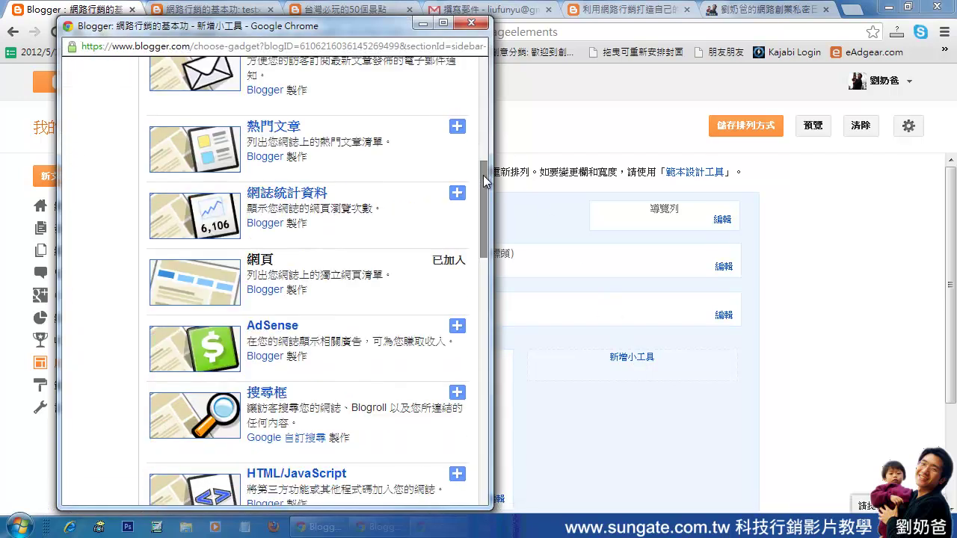
left_click_drag(486, 178, 494, 241)
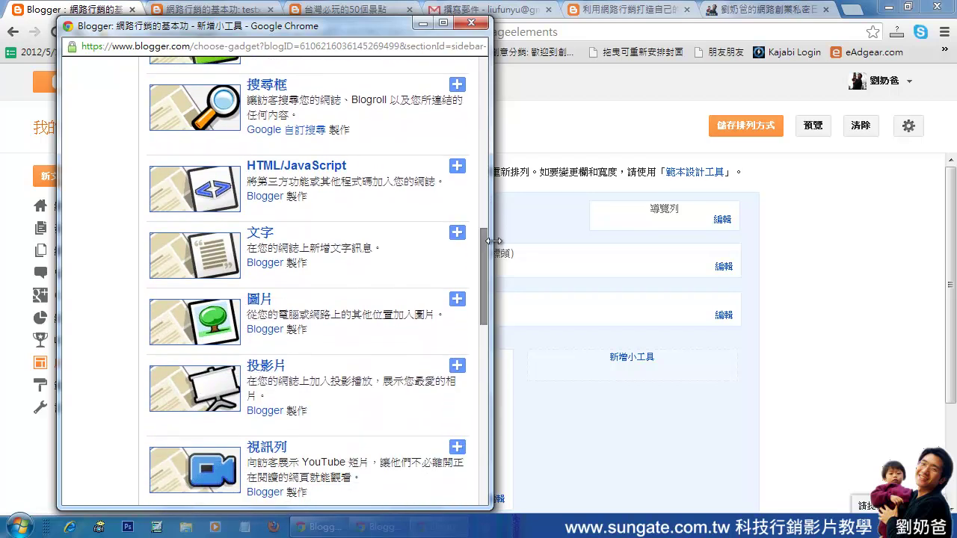
left_click(223, 316)
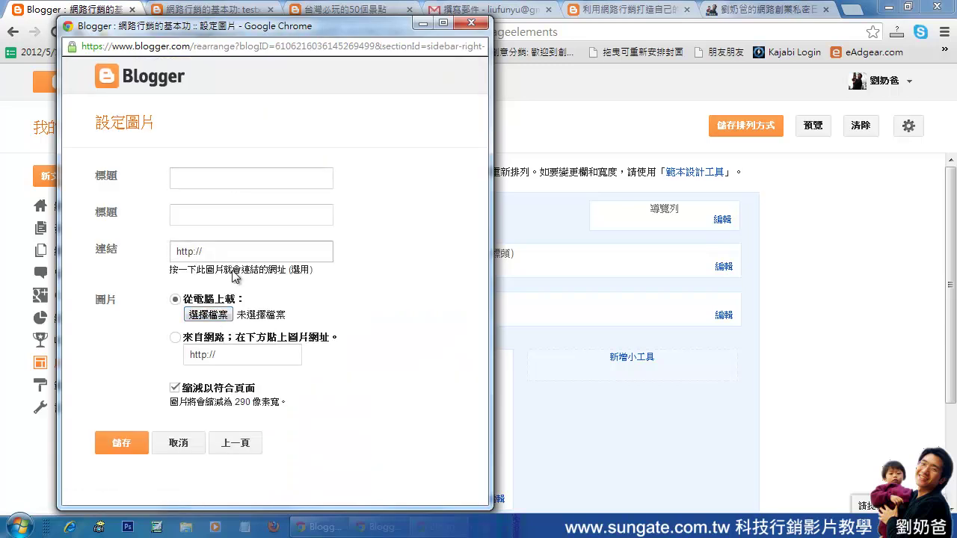
left_click(215, 317)
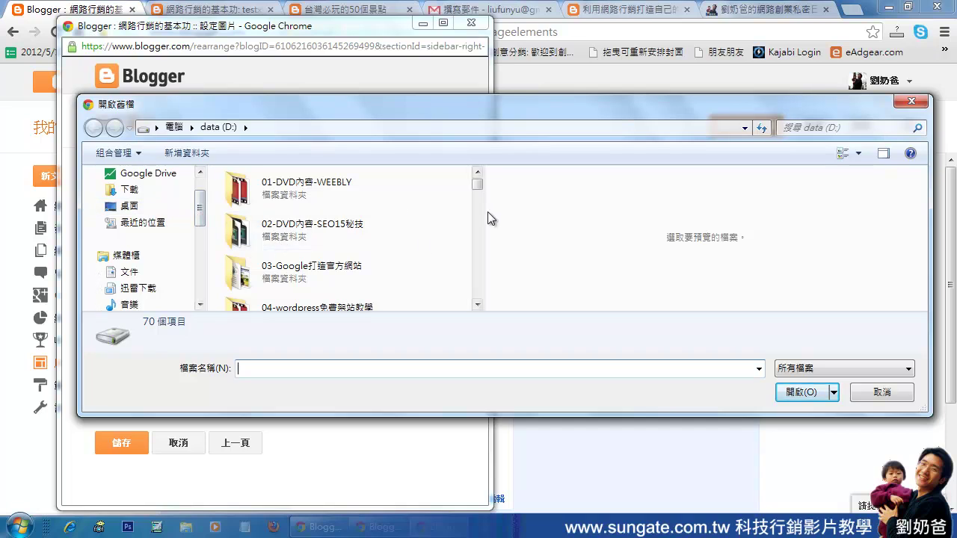
left_click_drag(479, 187, 477, 208)
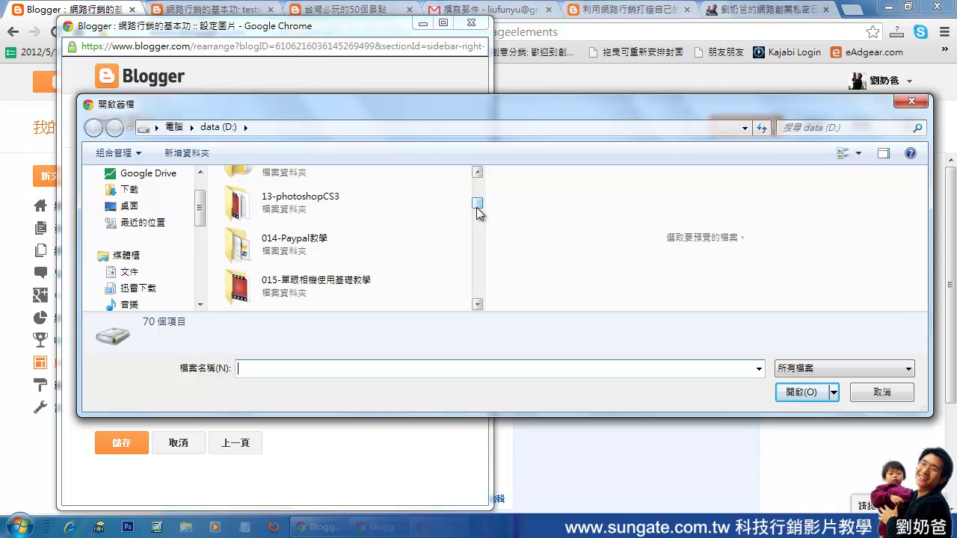
left_click_drag(481, 205, 480, 228)
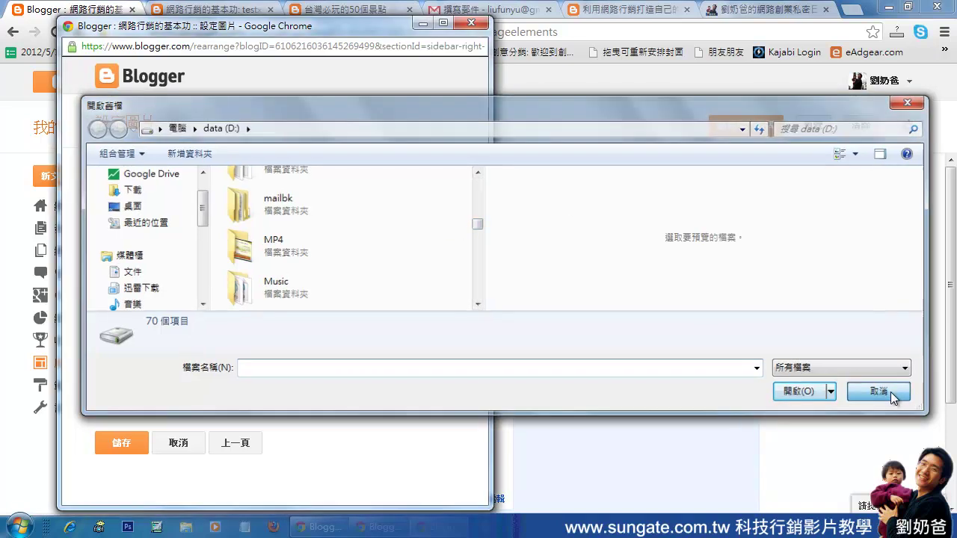
left_click(890, 392)
left_click(469, 23)
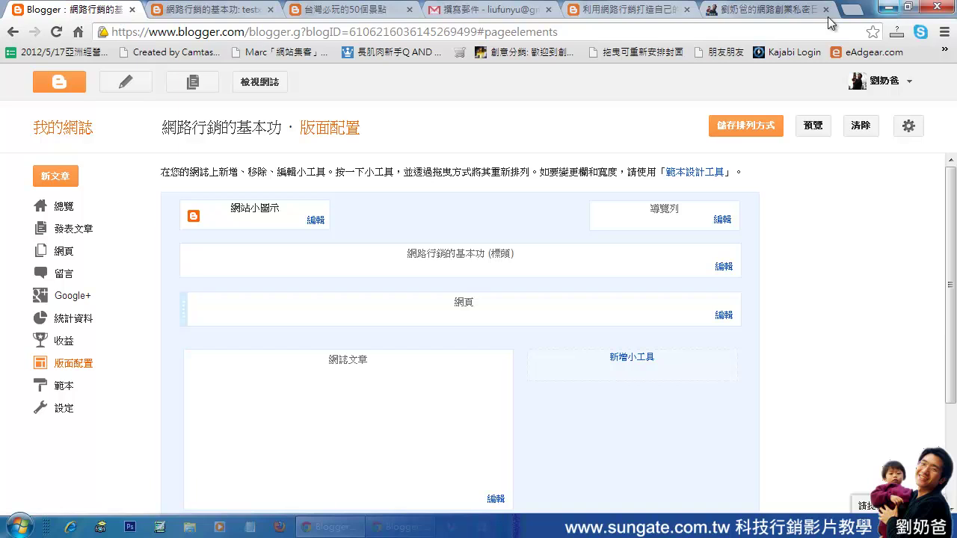
Save the 網路行銷 sidebar banner from the WordPress blog as a JPEG in the 下載 folder and check the saved picture.
left_click(770, 9)
scroll(798, 374, "down", 2)
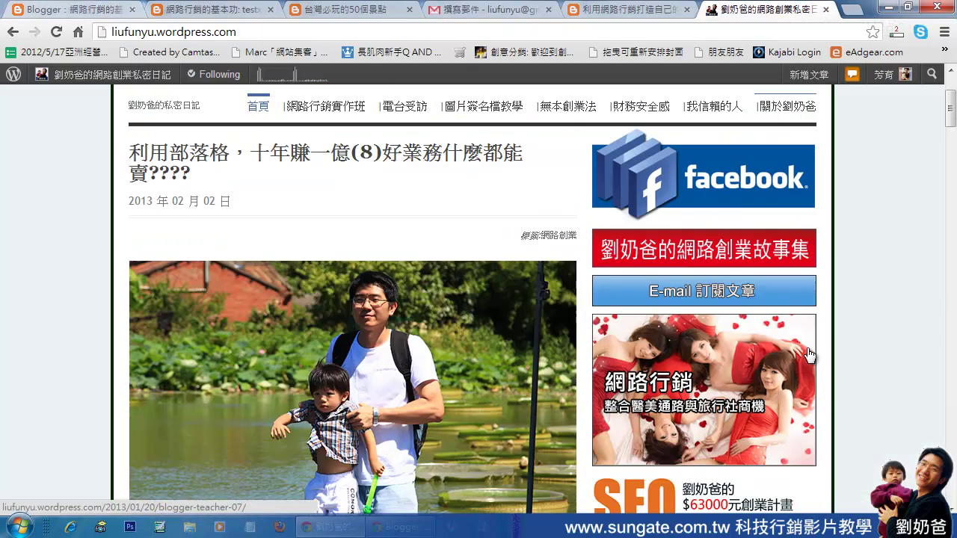
right_click(674, 361)
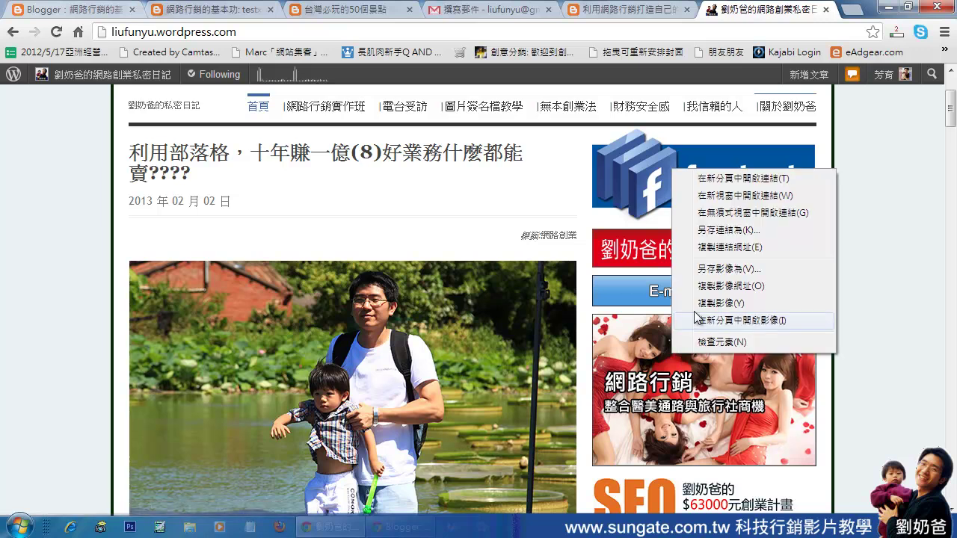
left_click(729, 276)
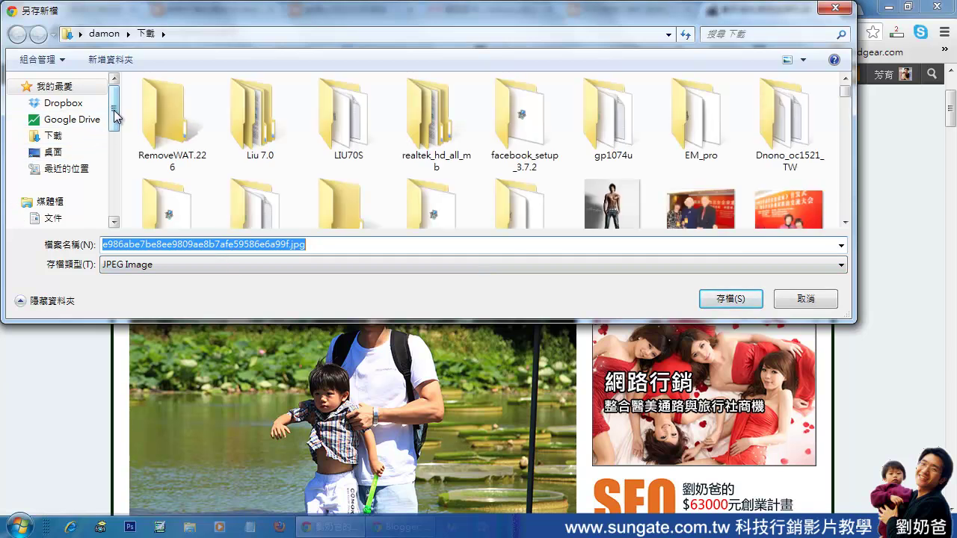
left_click(744, 299)
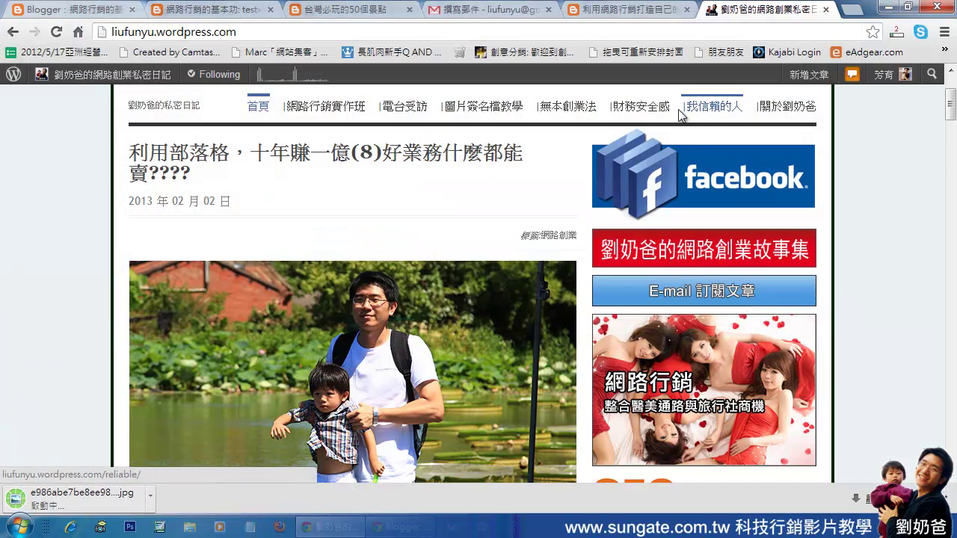
left_click(73, 12)
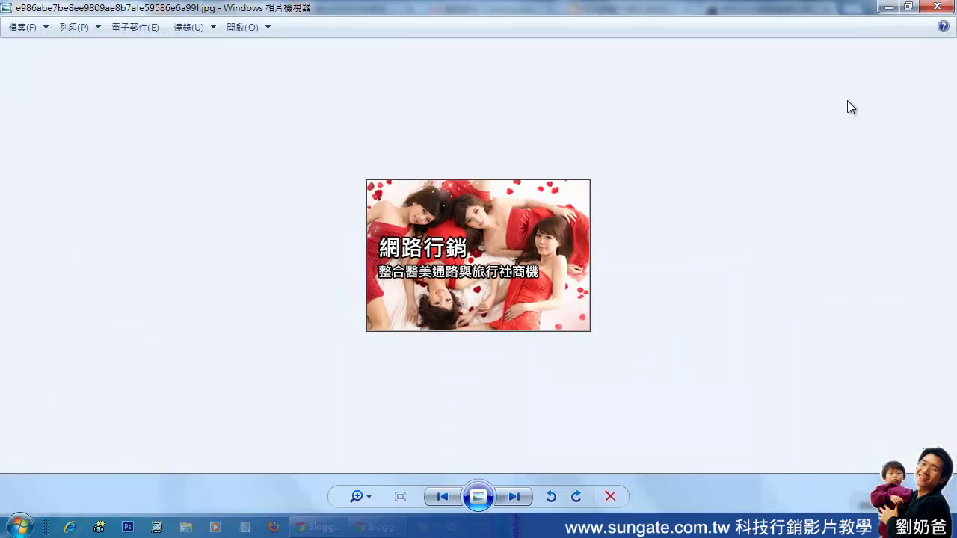
left_click(936, 6)
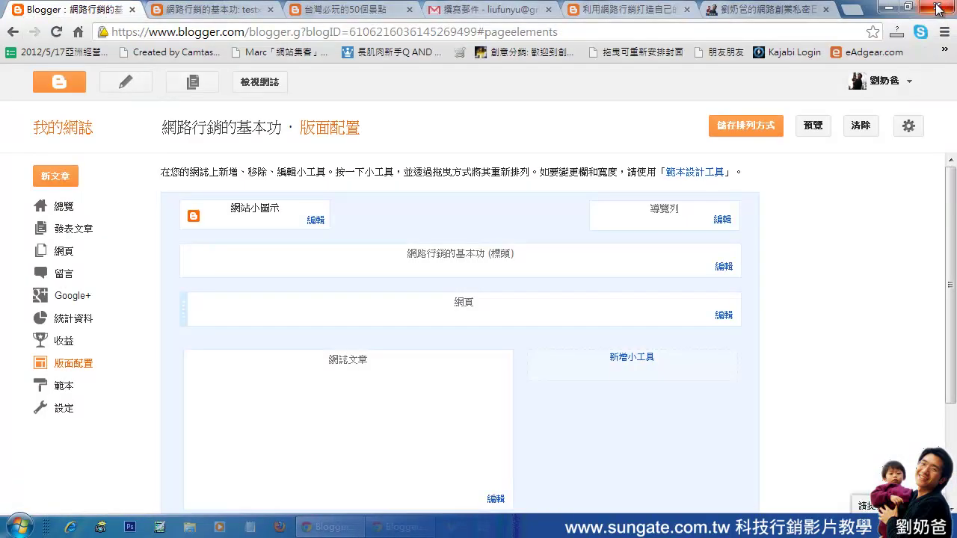
Start a 圖片 gadget in the blog's sidebar, entering test1 in the first 標題 field and test2 in the second.
left_click(632, 362)
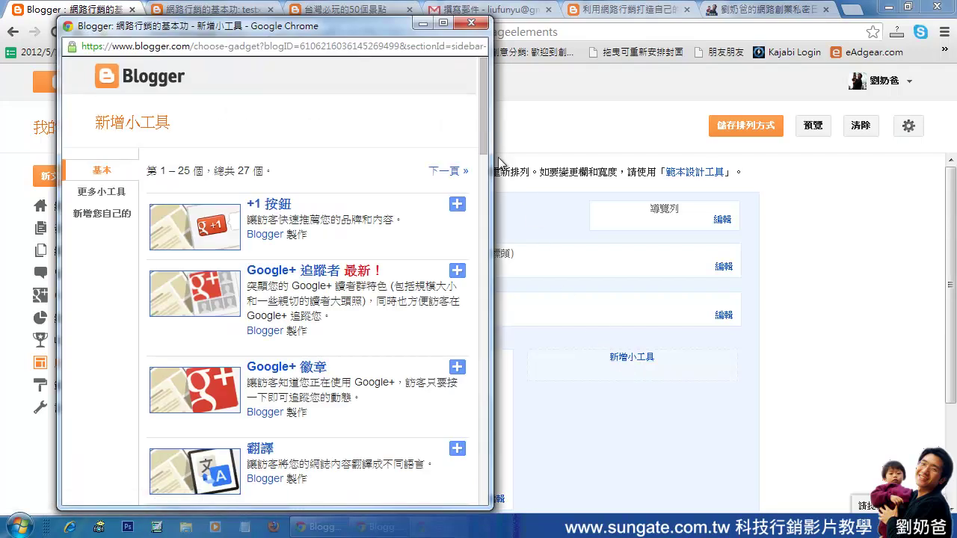
left_click_drag(482, 150, 479, 326)
left_click(213, 275)
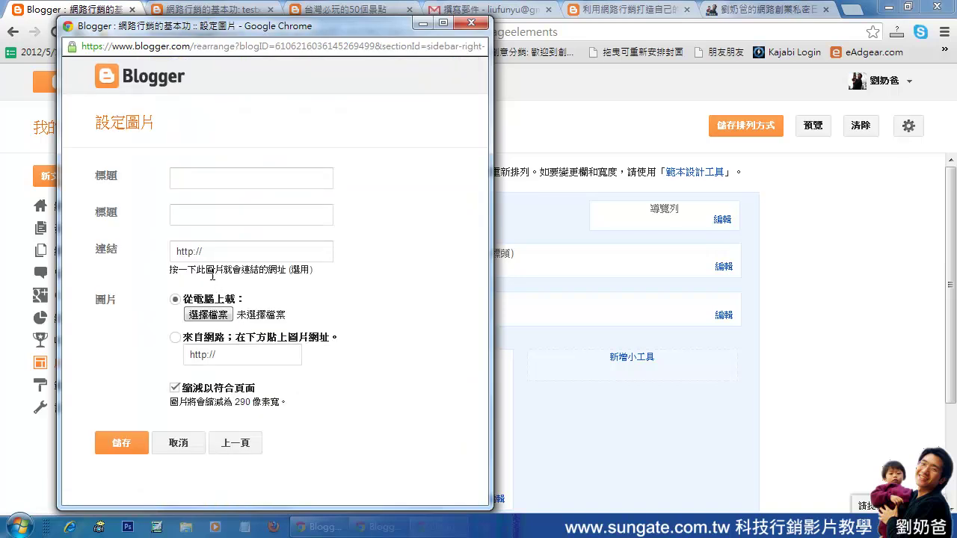
left_click(217, 178)
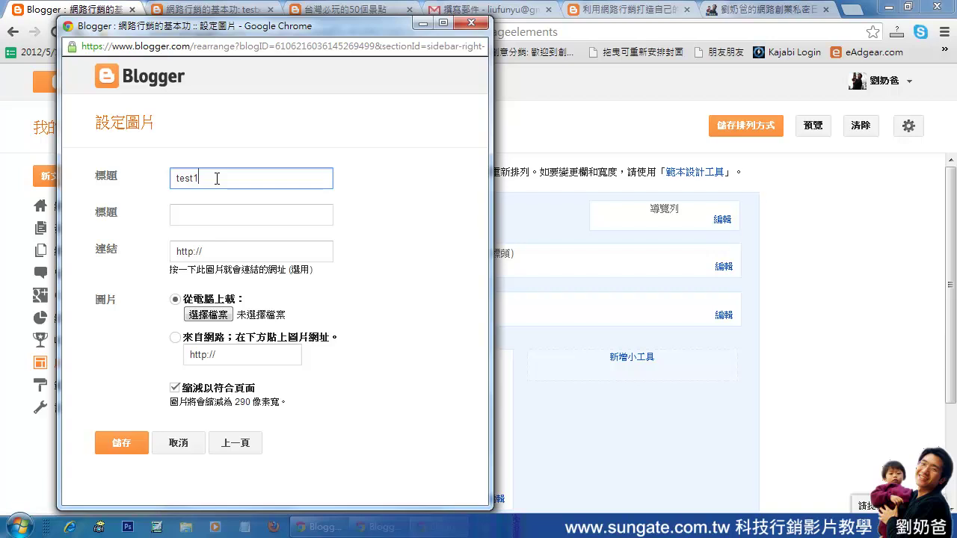
left_click(195, 210)
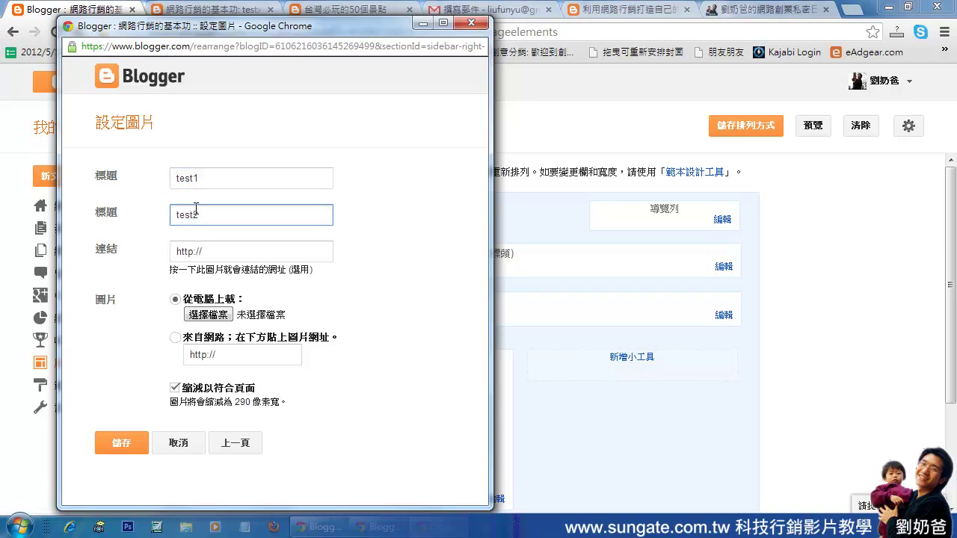
left_click(209, 250)
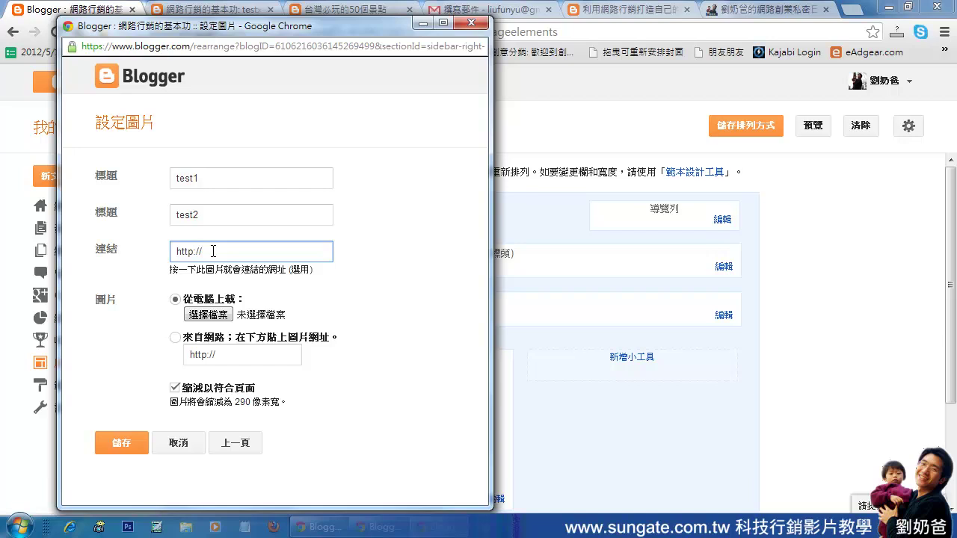
left_click_drag(265, 26, 410, 72)
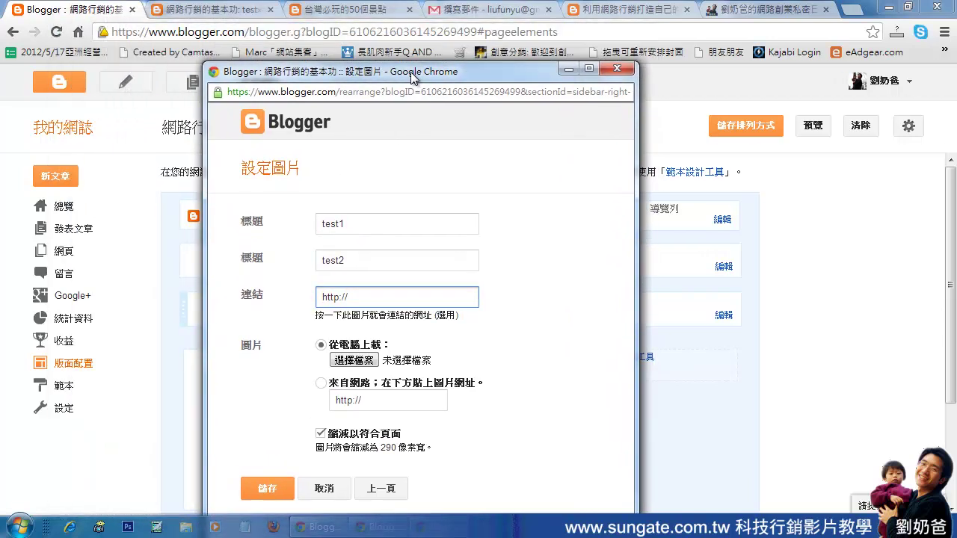
View the sidebar image gadget on the 台灣必玩的50個景點 blog as an example and close that blog.
left_click(325, 13)
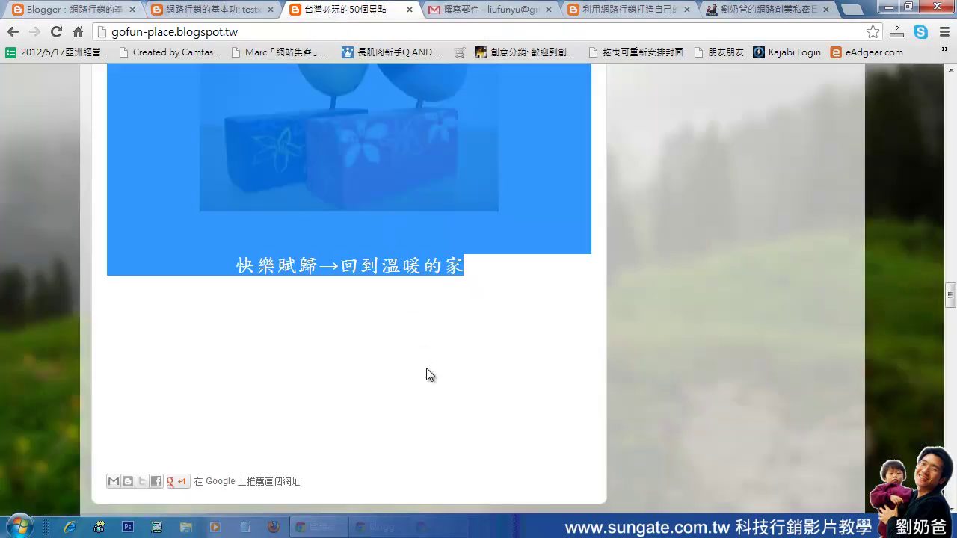
left_click(426, 368)
scroll(466, 356, "up", 10)
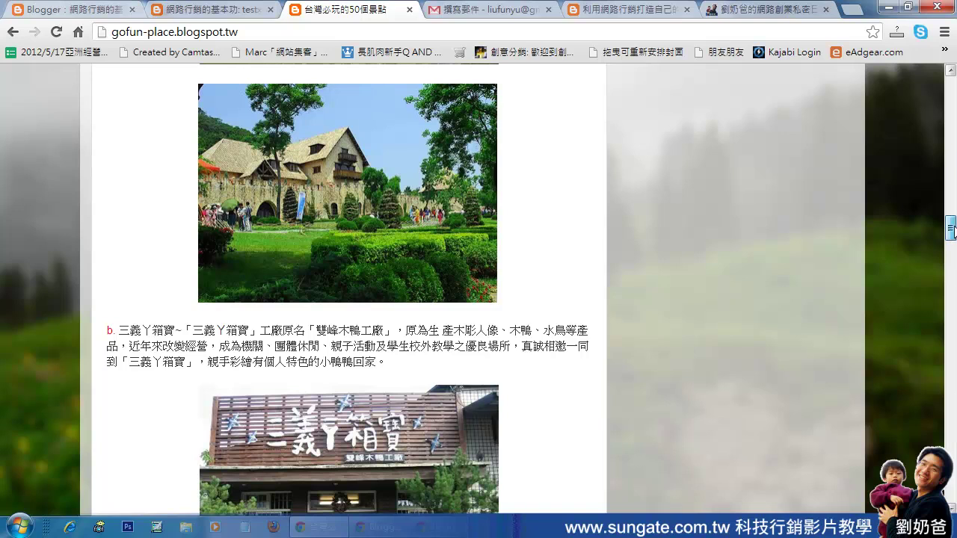
left_click_drag(951, 230, 948, 75)
left_click(414, 14)
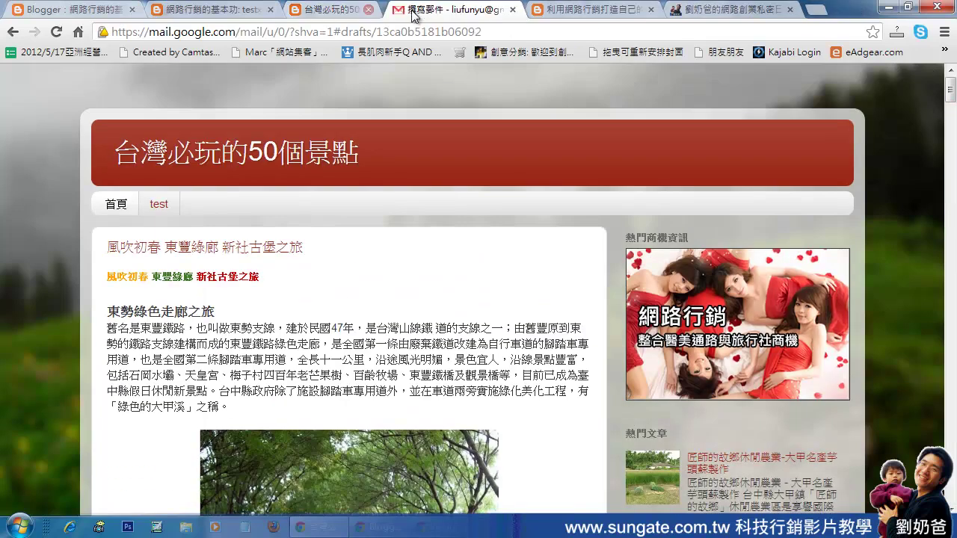
left_click(369, 10)
Open the 新社古堡之旅 post from the home page of the live 網路行銷的基本功 blog.
left_click(217, 10)
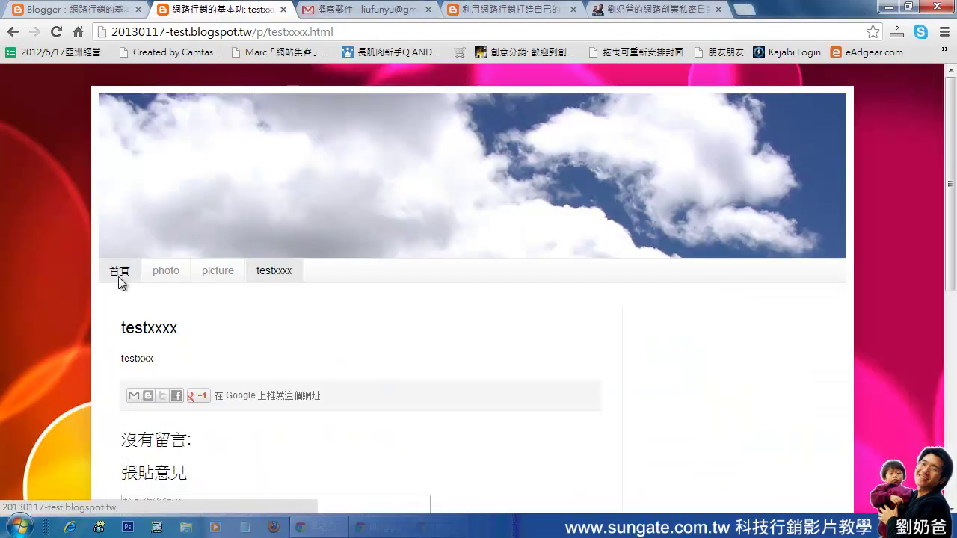
left_click(119, 275)
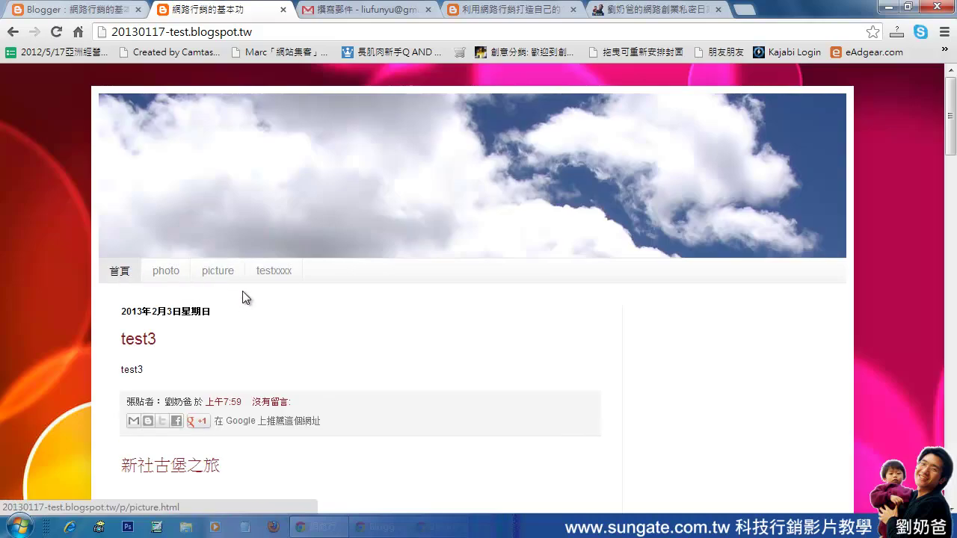
scroll(246, 297, "down", 3)
scroll(248, 293, "up", 3)
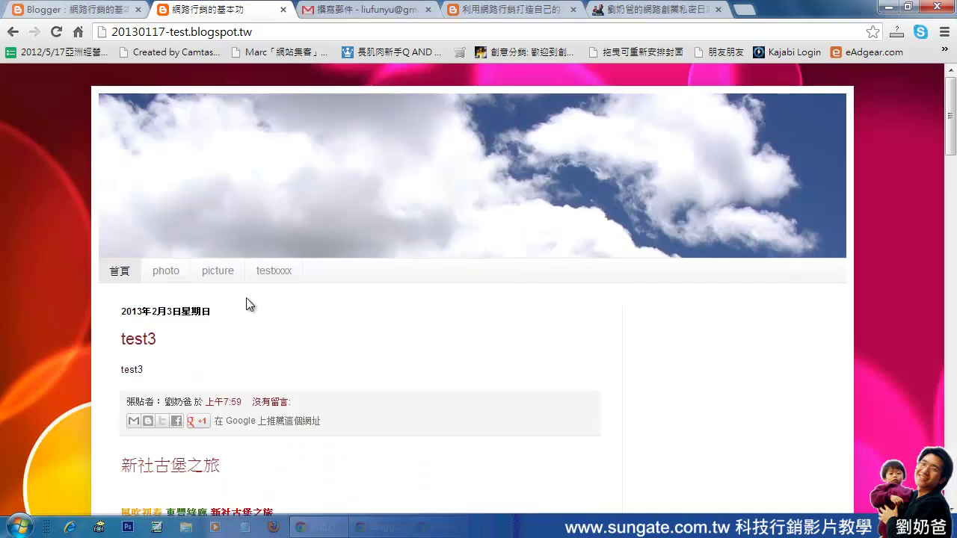
scroll(284, 305, "down", 4)
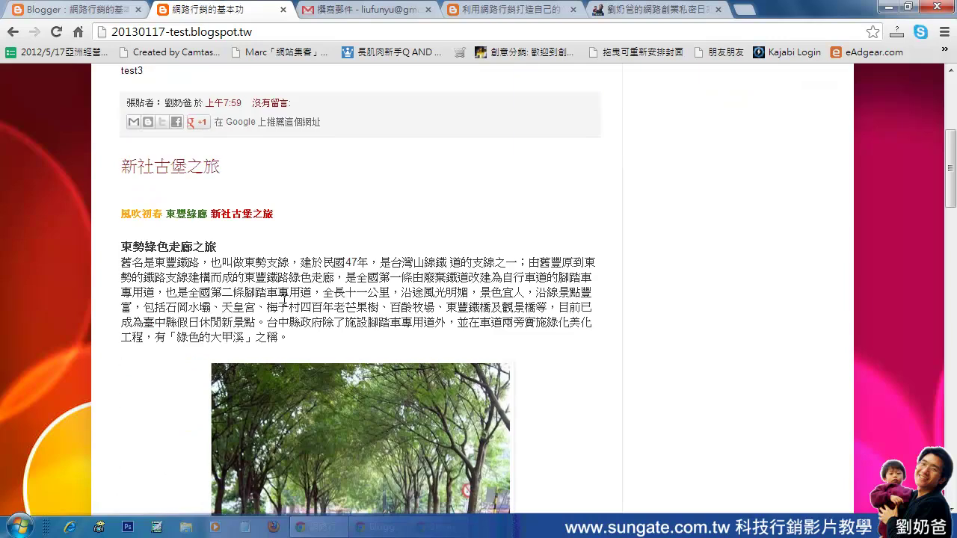
left_click(172, 169)
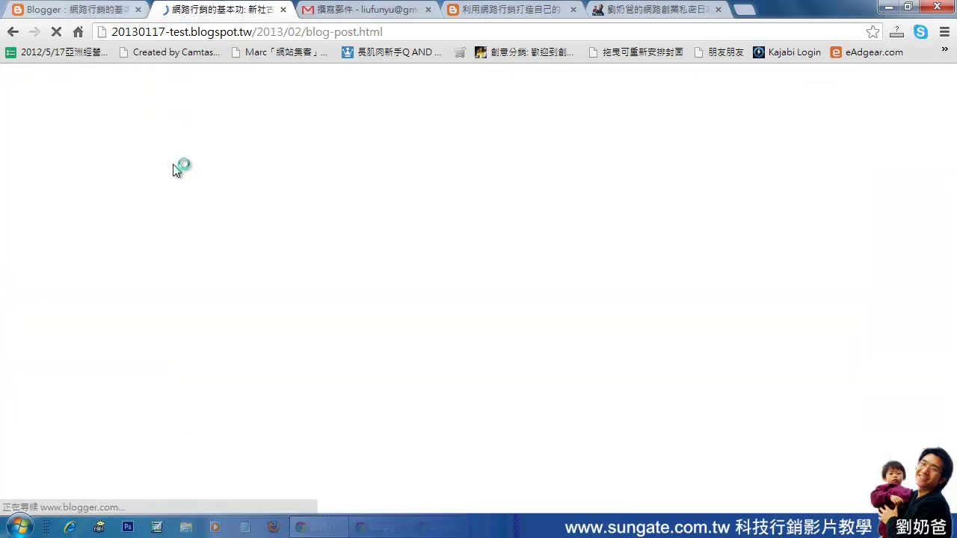
Copy the web address of the 新社古堡之旅 post and return to the image gadget settings.
left_click(269, 32)
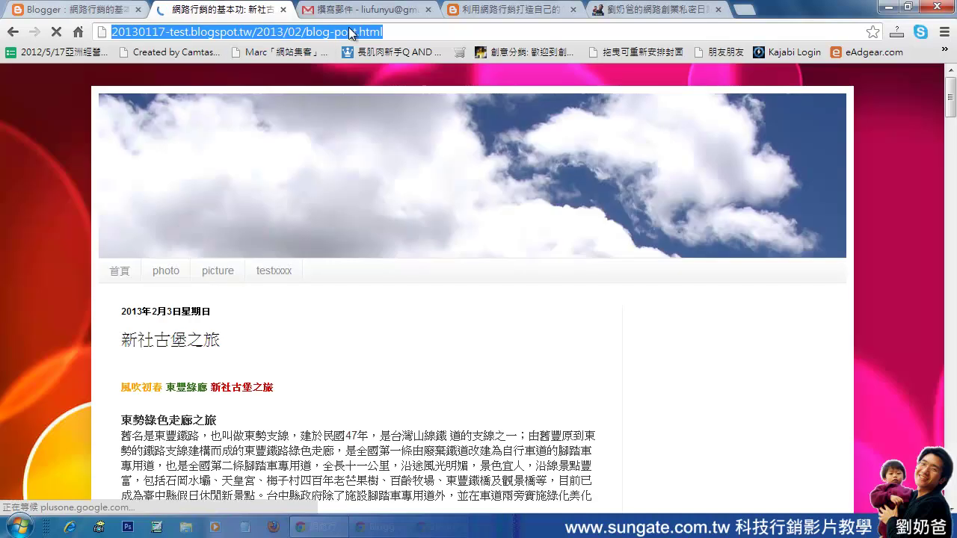
left_click(392, 30)
left_click_drag(394, 30, 105, 32)
right_click(203, 28)
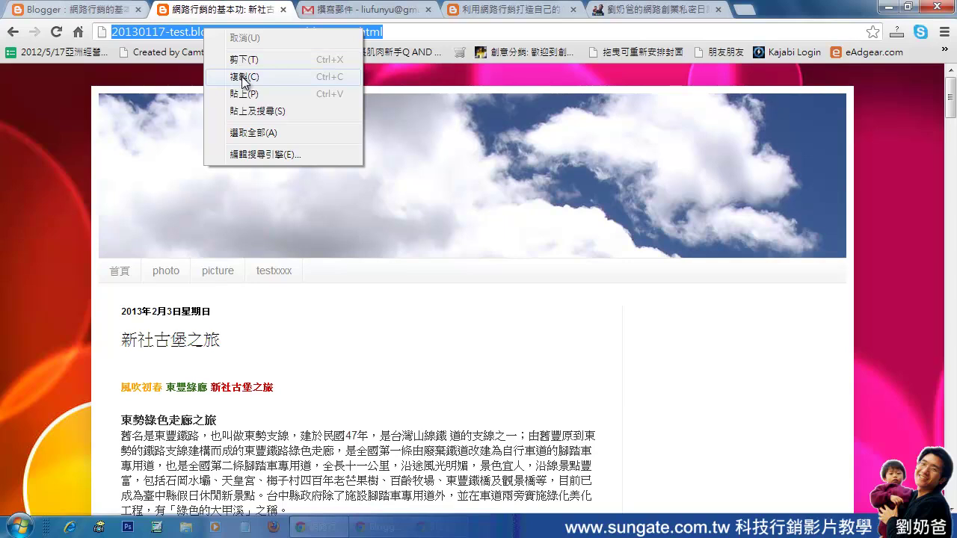
left_click(241, 78)
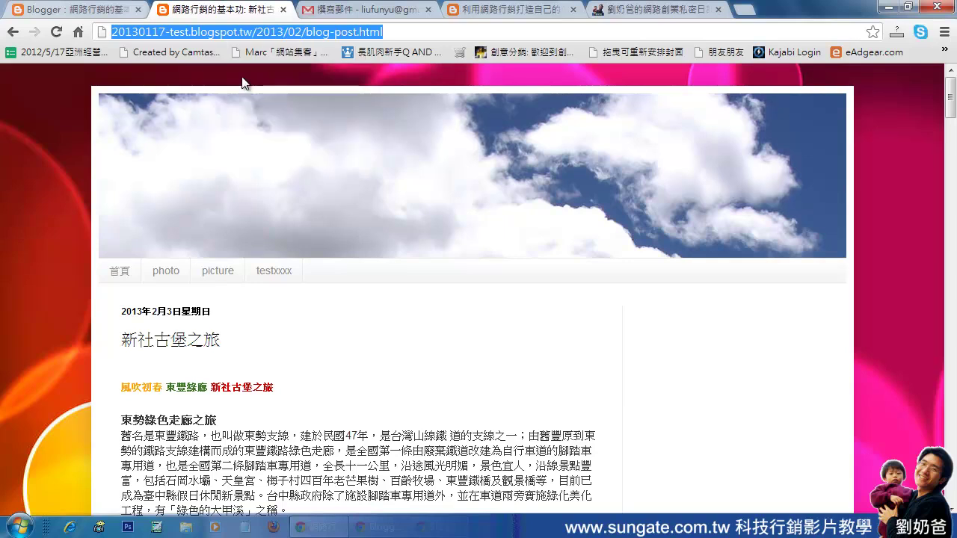
left_click(94, 10)
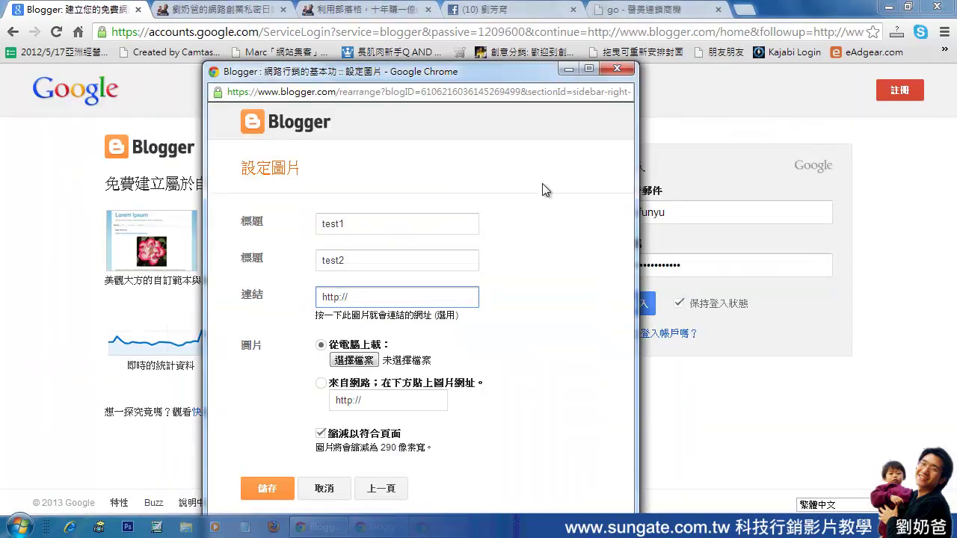
Replace the image gadget's 連結 value with the copied address of the 新社古堡之旅 post and check the full address.
left_click_drag(362, 296, 290, 302)
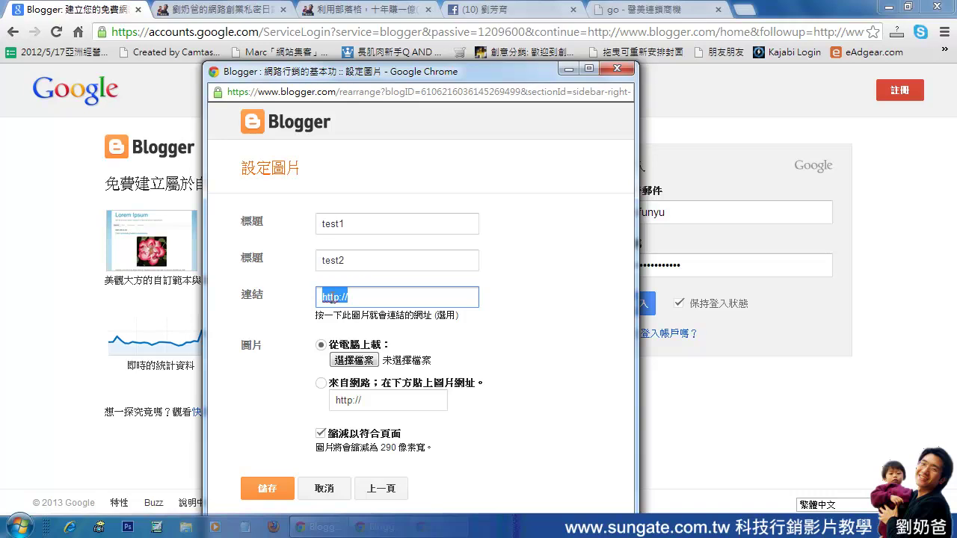
right_click(332, 299)
left_click(376, 380)
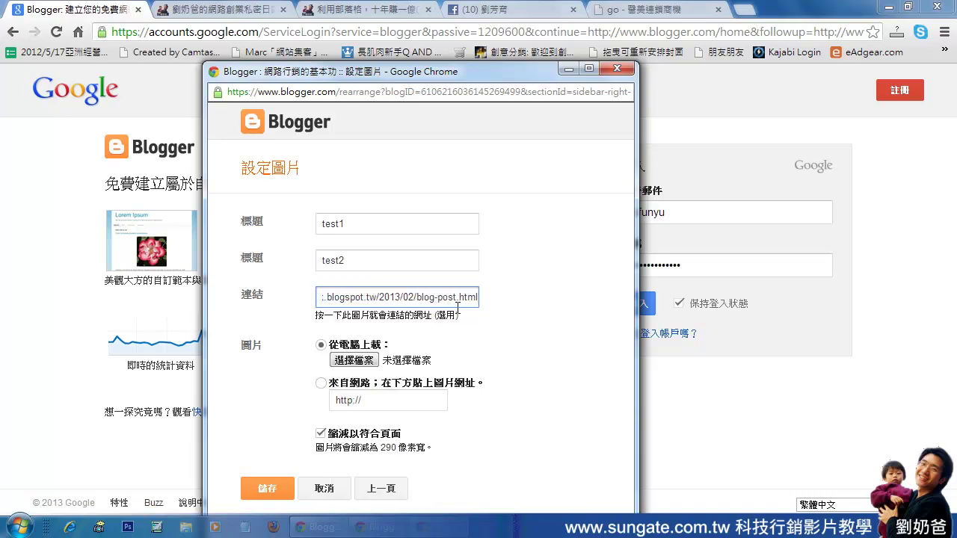
left_click_drag(459, 297, 250, 294)
left_click_drag(434, 297, 303, 300)
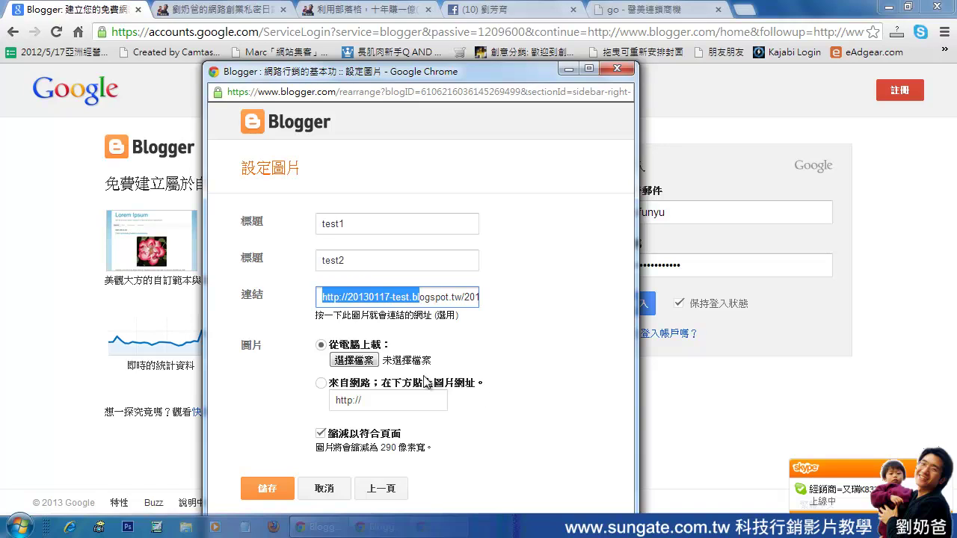
Upload the 網路行銷 整合醫美通路與旅行社商機 banner from the 下載 folder as the gadget's image and save the gadget.
left_click(354, 361)
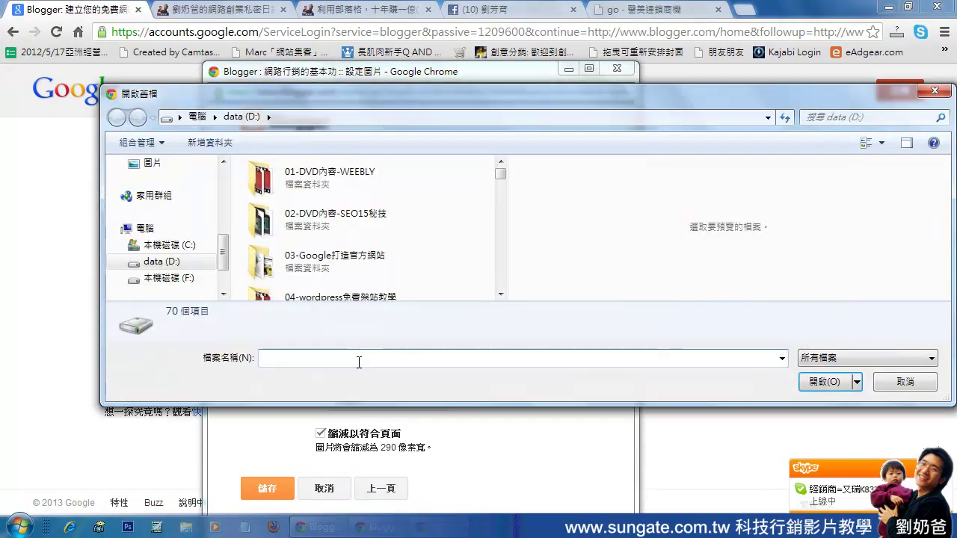
left_click_drag(220, 258, 221, 187)
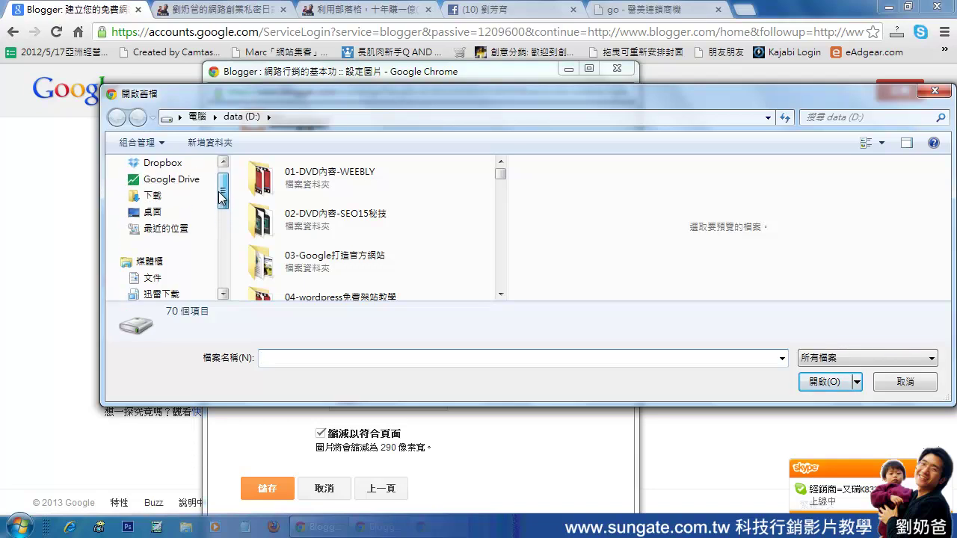
left_click(153, 196)
left_click_drag(499, 183, 502, 290)
double_click(318, 251)
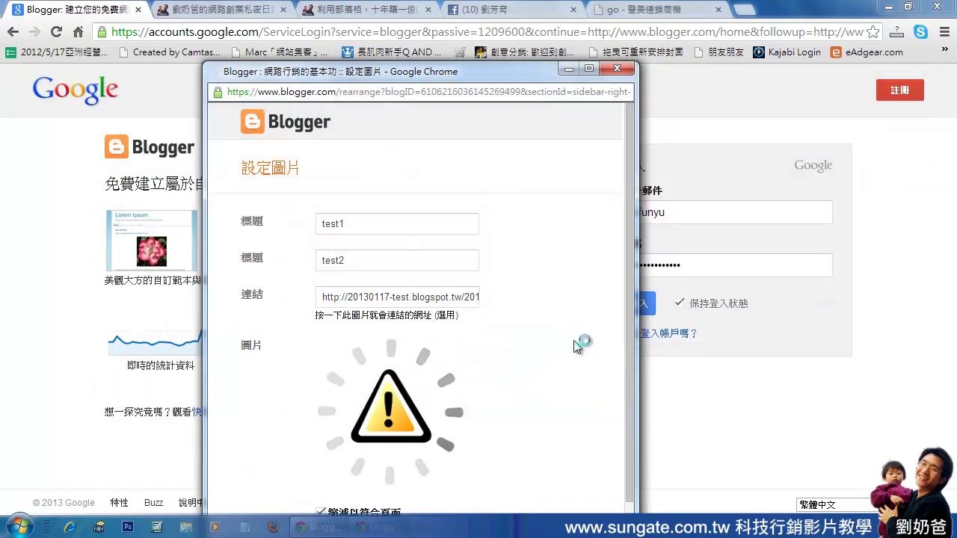
left_click_drag(523, 72, 506, 18)
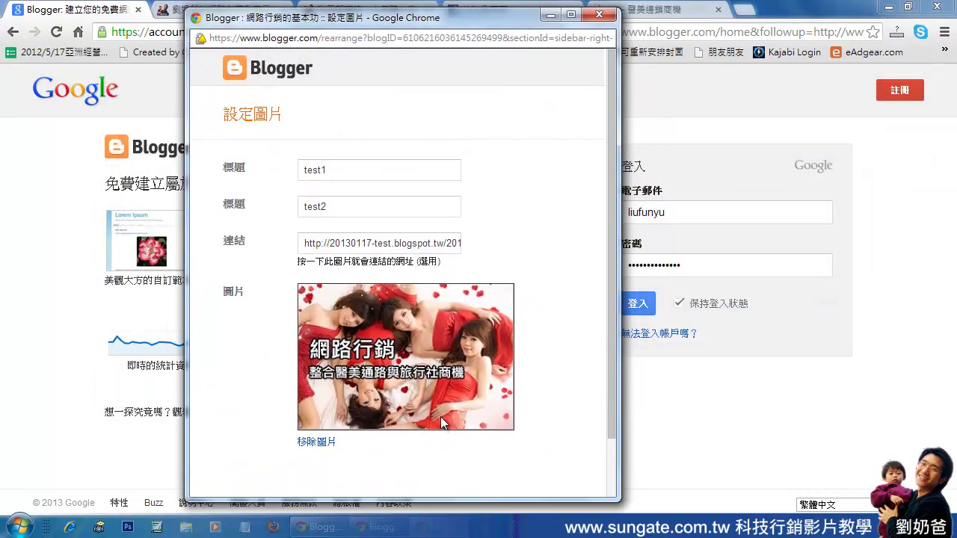
left_click_drag(612, 380, 610, 450)
left_click(252, 458)
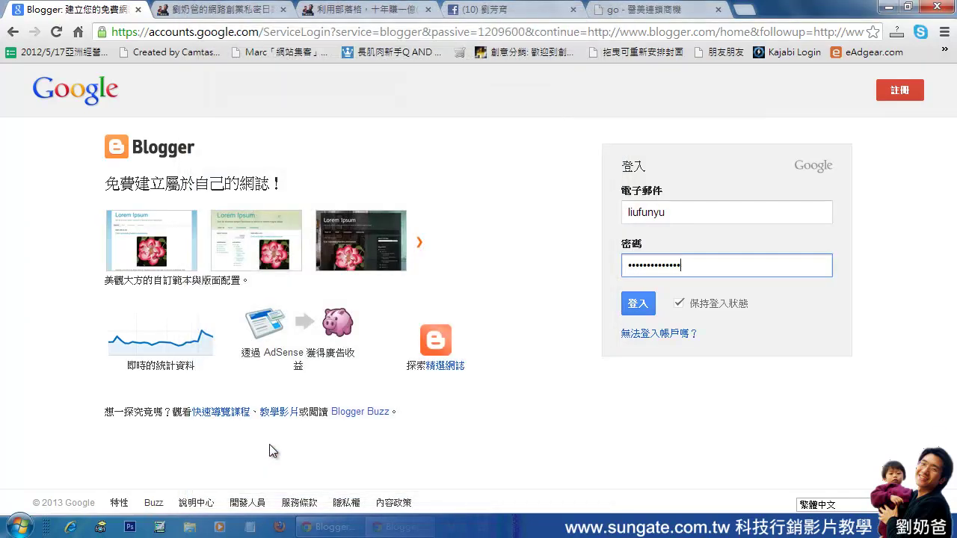
Close the Blogger sign-in page and the extra browser window to return to the blog's 版面配置 page.
left_click(138, 9)
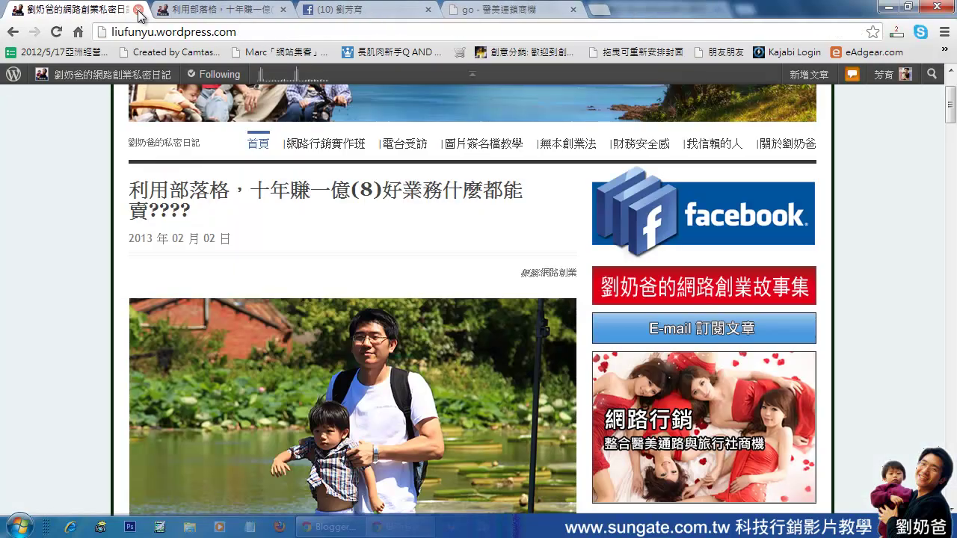
left_click(223, 9)
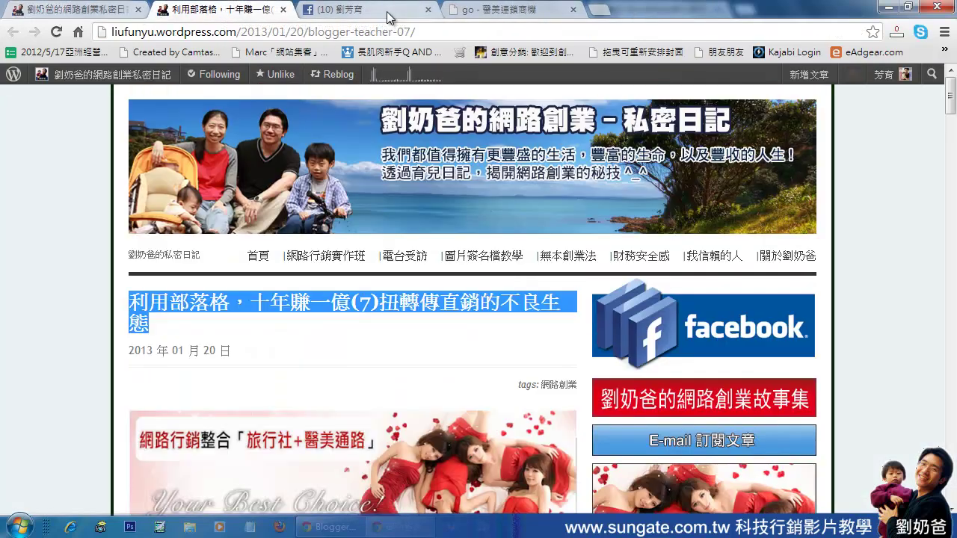
left_click(97, 10)
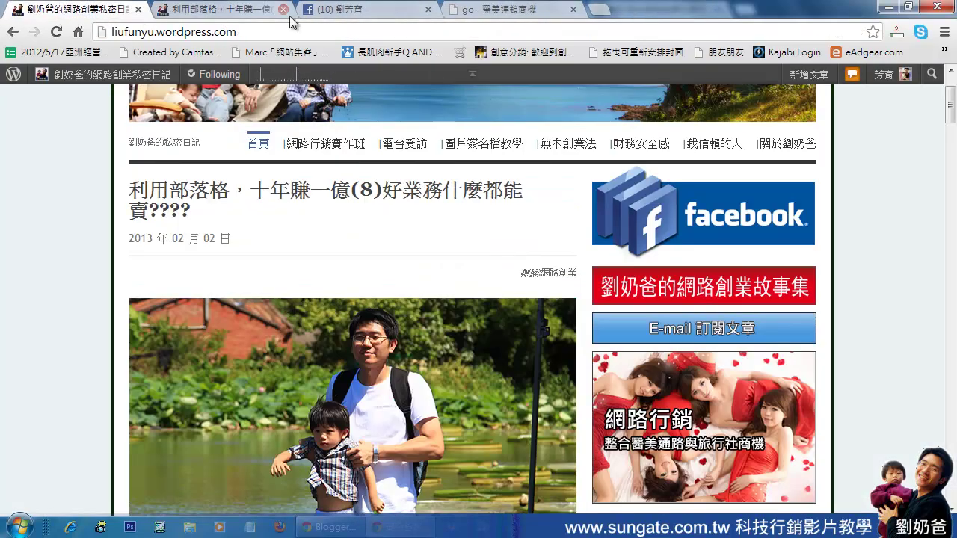
left_click(344, 10)
left_click(518, 12)
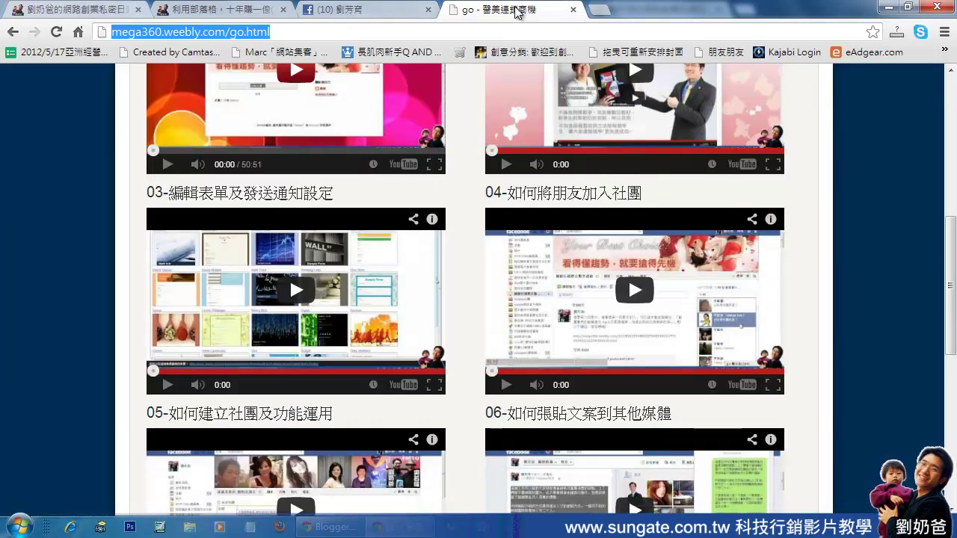
left_click(400, 12)
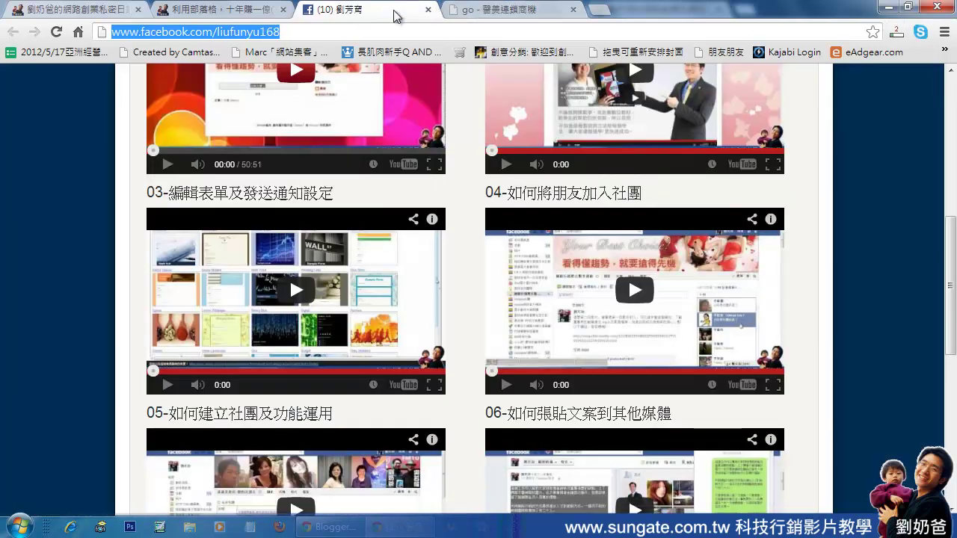
left_click(934, 7)
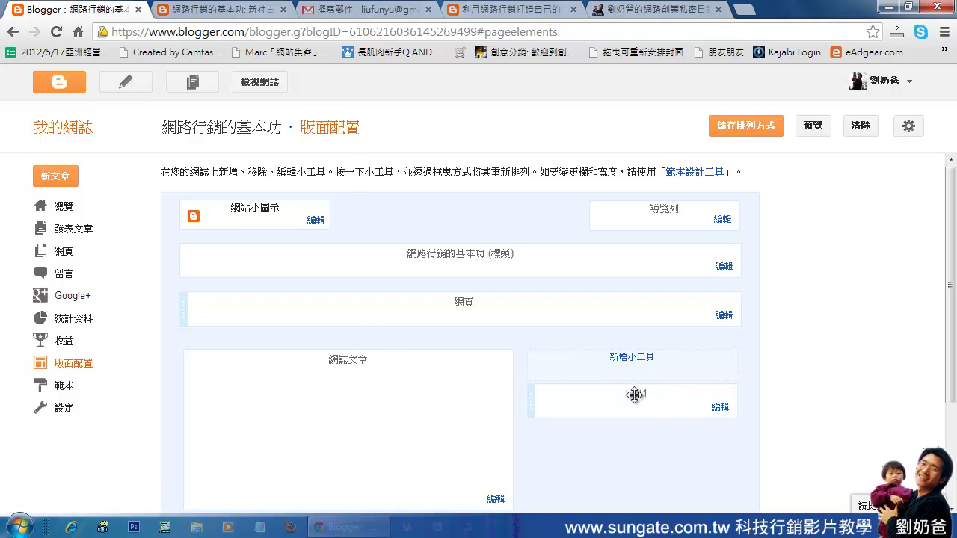
Reload the live 新社古堡之旅 post and examine where the sidebar image's two titles, test1 and test2, are placed.
left_click(223, 12)
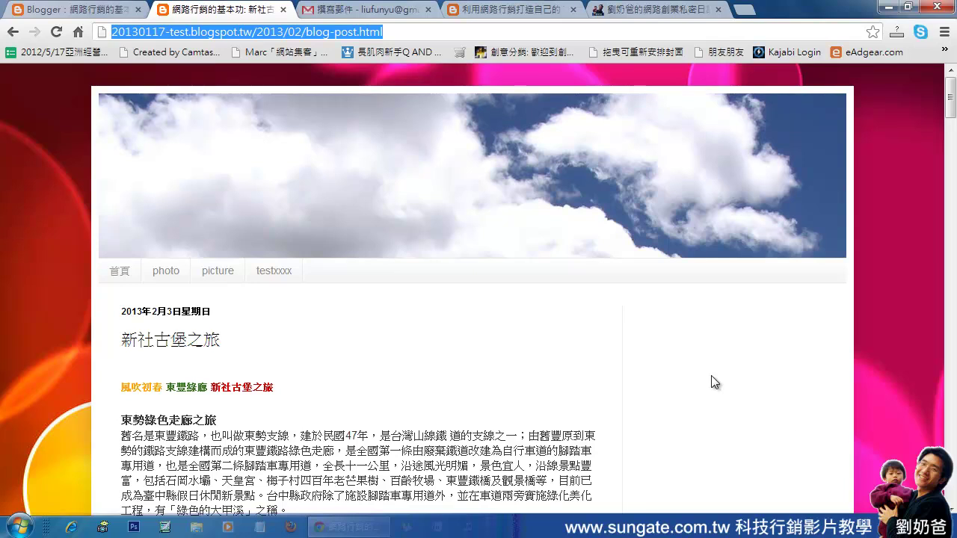
left_click(56, 33)
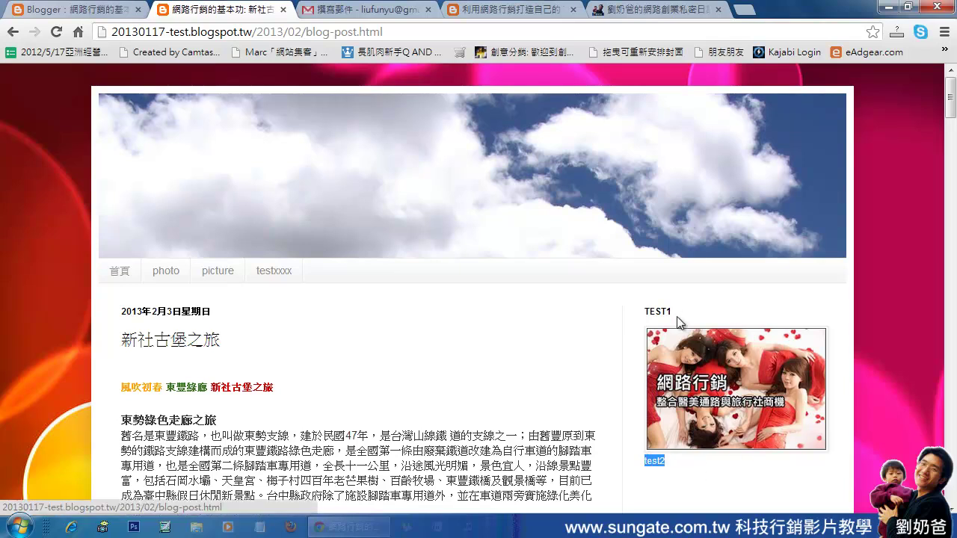
left_click_drag(680, 315, 645, 314)
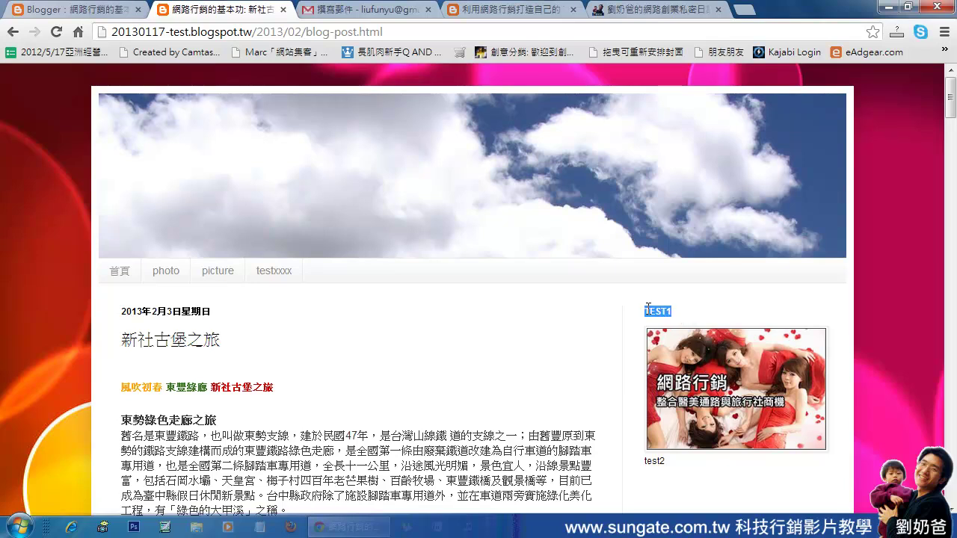
left_click_drag(677, 464, 644, 461)
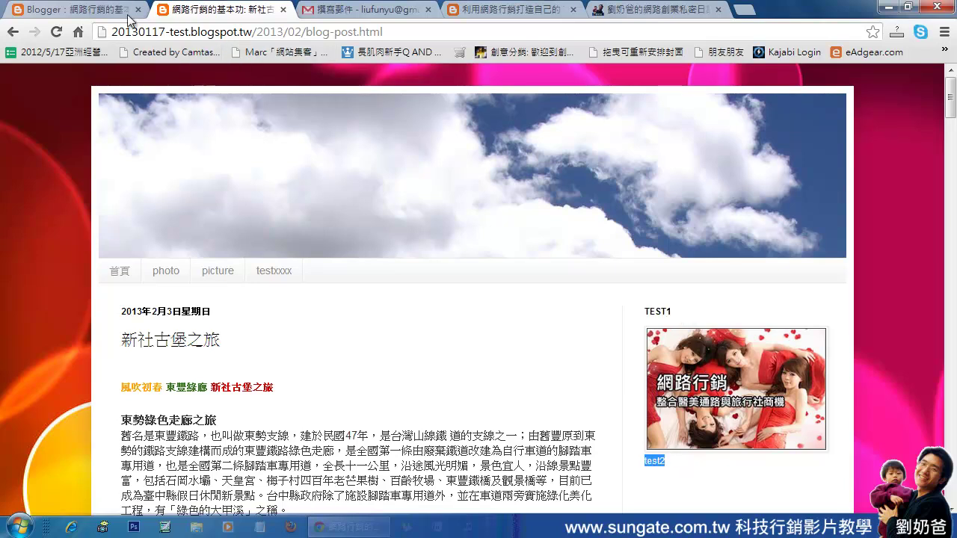
Clear both 標題 fields of the sidebar image gadget in the blog's layout and save the gadget.
left_click(128, 15)
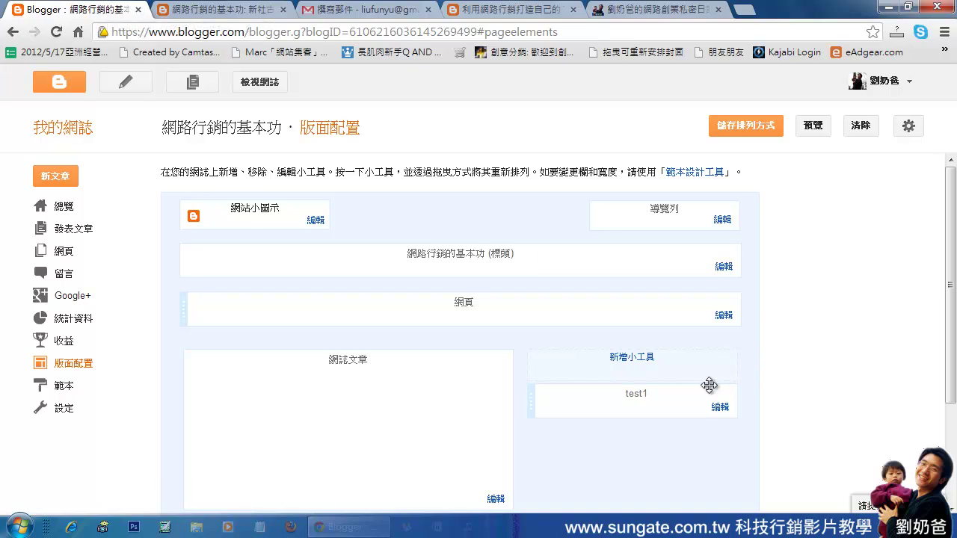
left_click(719, 408)
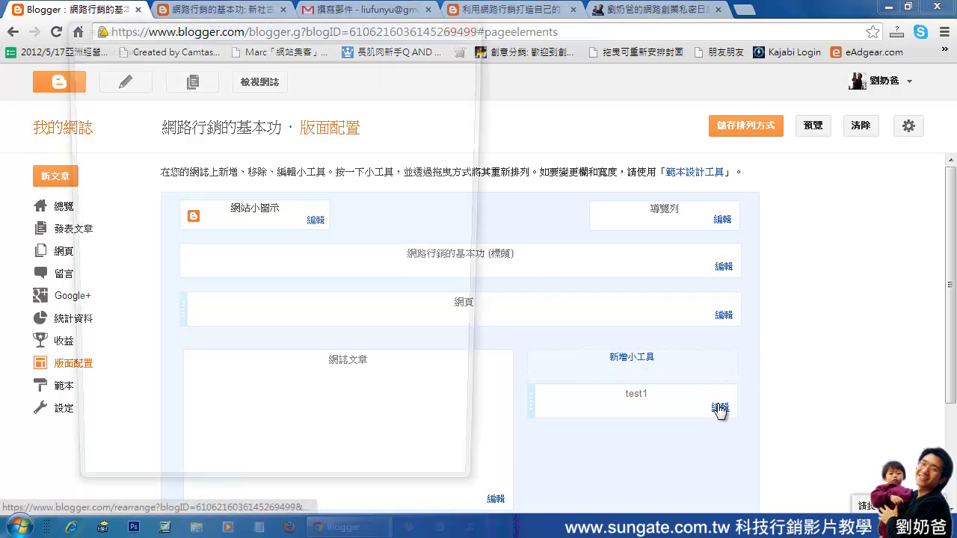
left_click_drag(267, 178, 116, 181)
key("BackSpace")
left_click_drag(254, 215, 111, 218)
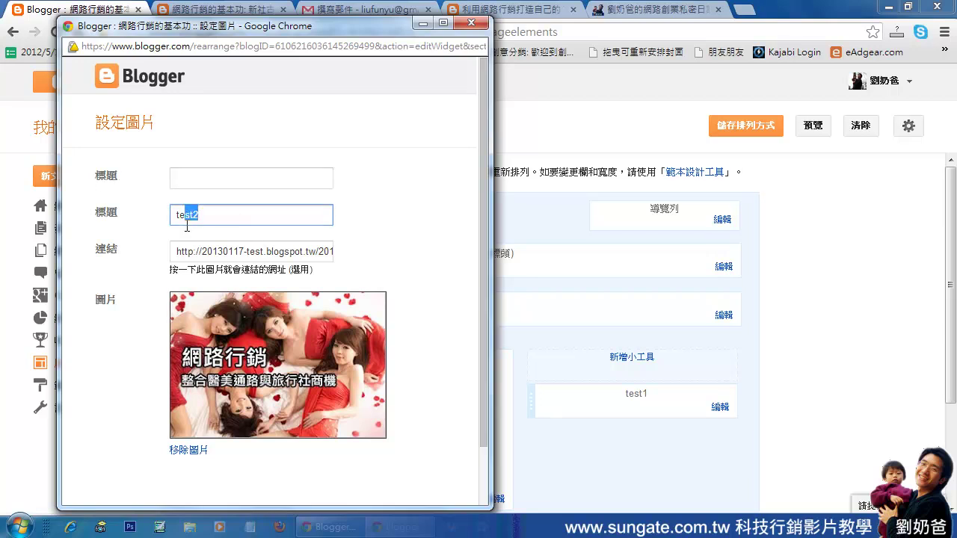
key("BackSpace")
scroll(139, 267, "down", 2)
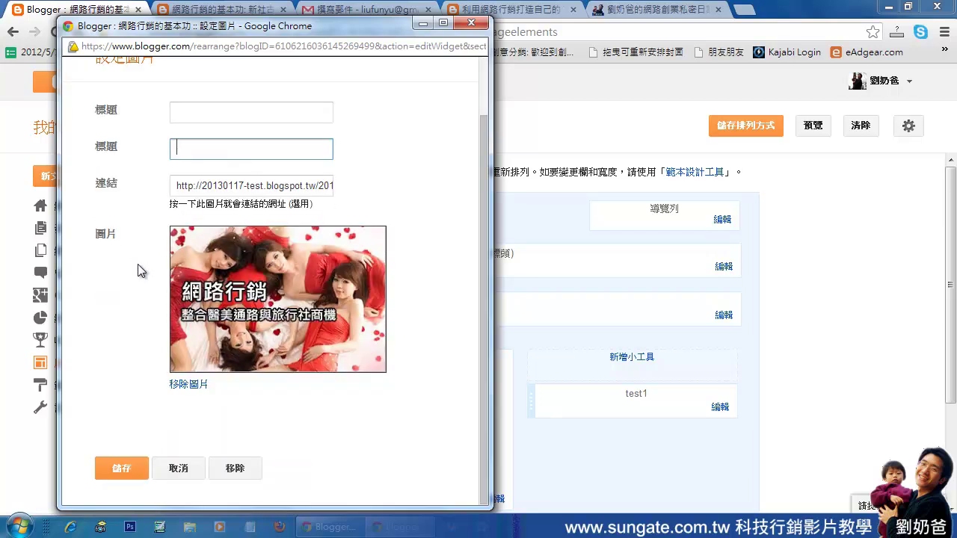
left_click(122, 463)
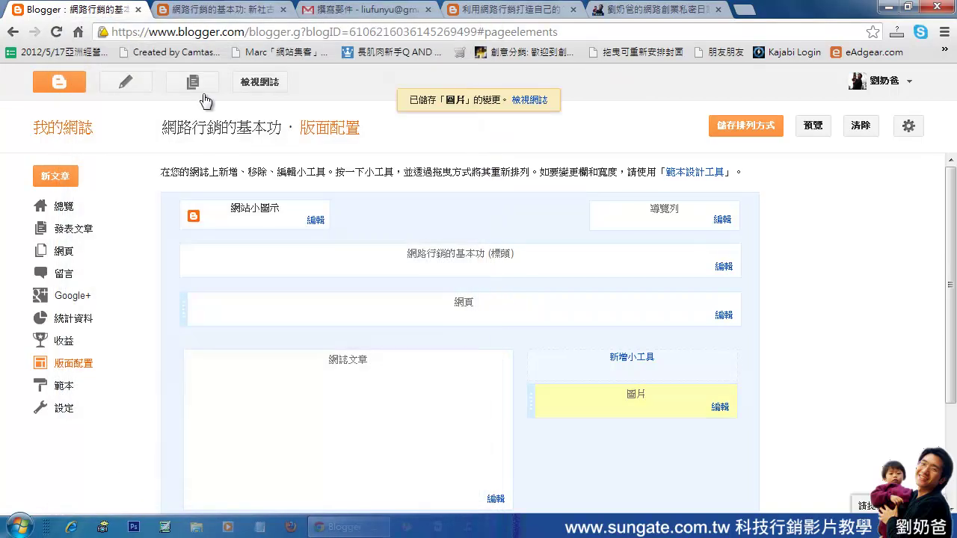
Reload the live 新社古堡之旅 post and view the sidebar image alongside the post's content.
left_click(213, 9)
left_click(57, 36)
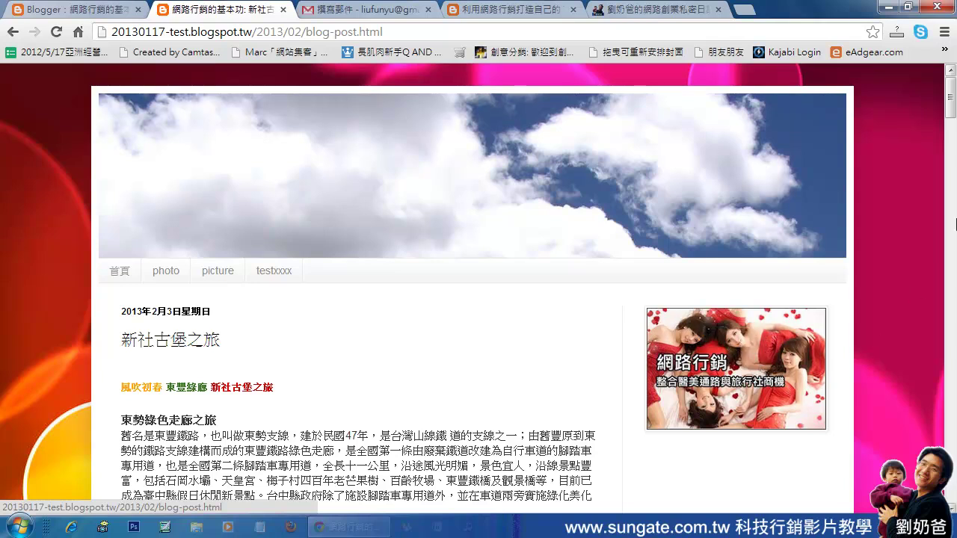
mouse_move(950, 112)
left_mouse_down()
mouse_move(950, 142)
mouse_move(950, 121)
left_mouse_up()
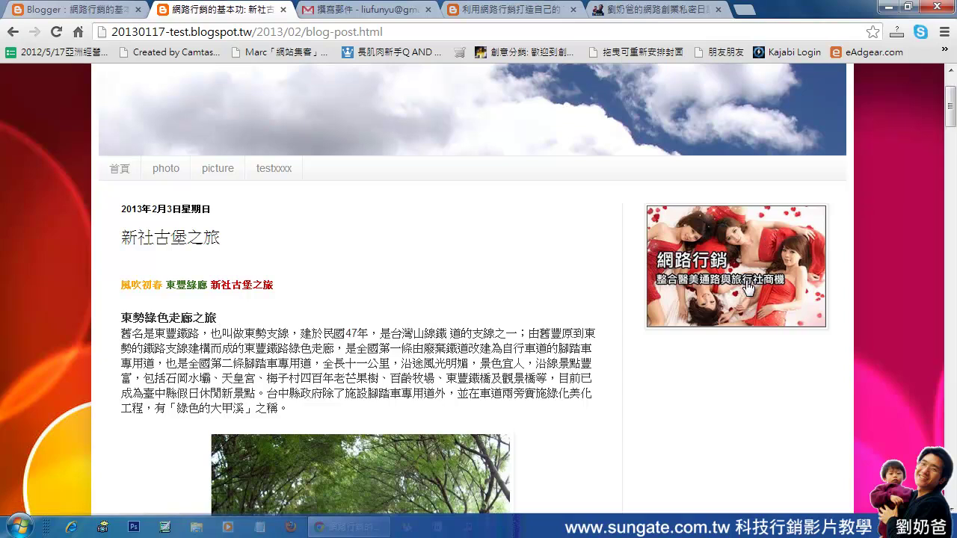
scroll(746, 278, "down", 3)
scroll(746, 279, "up", 3)
Test the sidebar image's link from the testxxxx page, checking the title and web address of the post it opens.
left_click(274, 170)
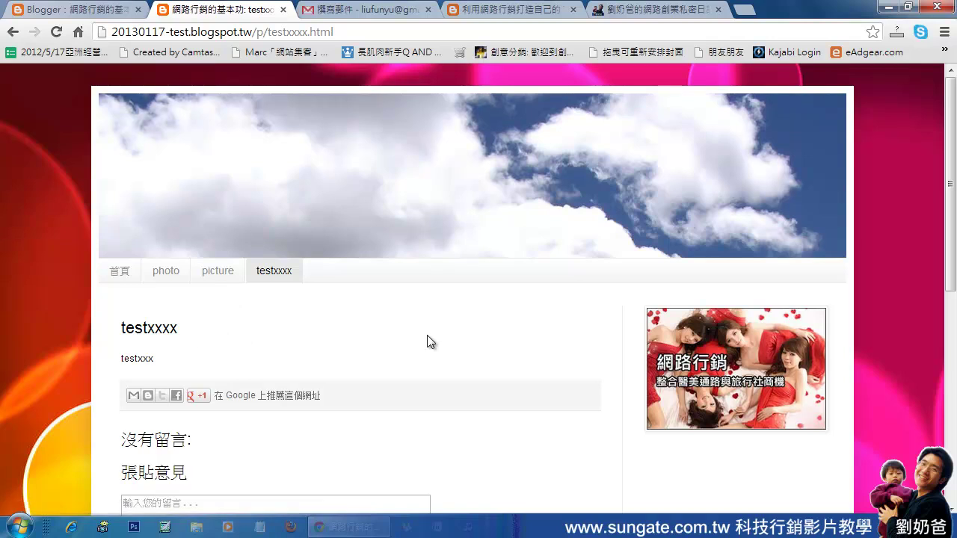
left_click(767, 367)
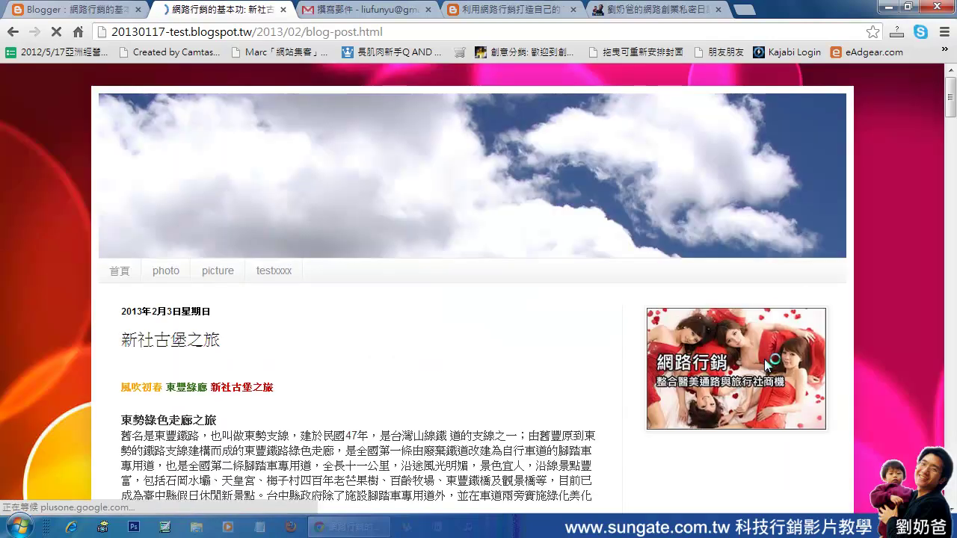
left_click_drag(123, 341, 208, 341)
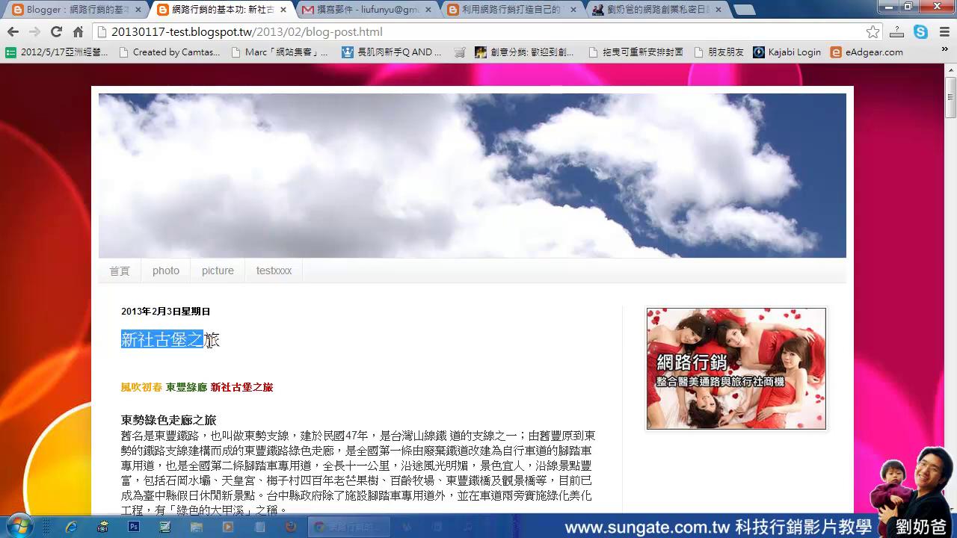
left_click(389, 33)
left_click(402, 32)
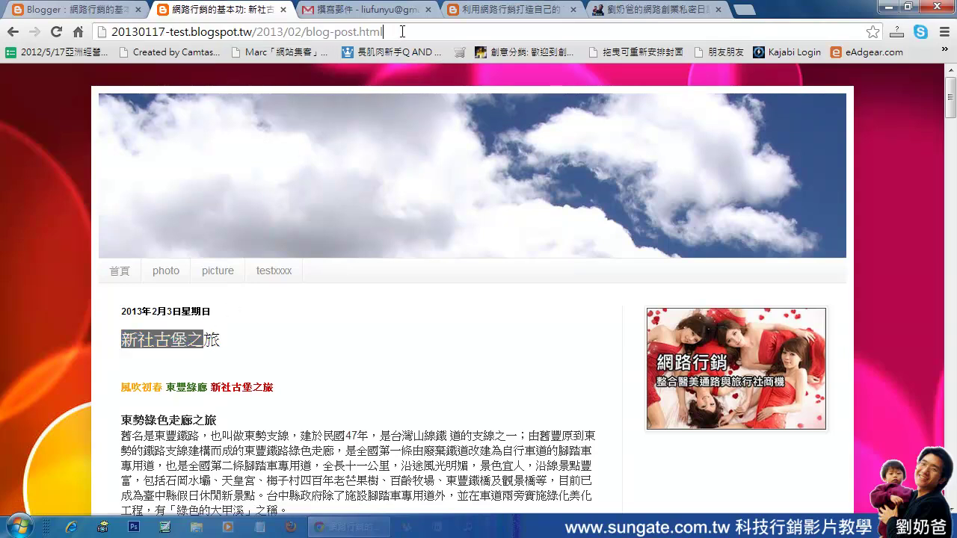
left_click_drag(400, 31, 103, 31)
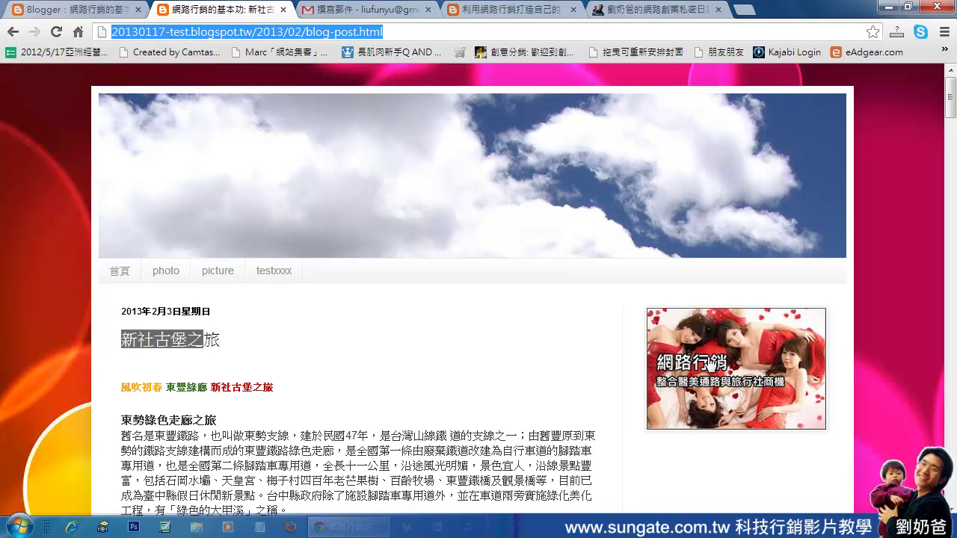
left_click(404, 31)
left_click_drag(403, 31, 94, 30)
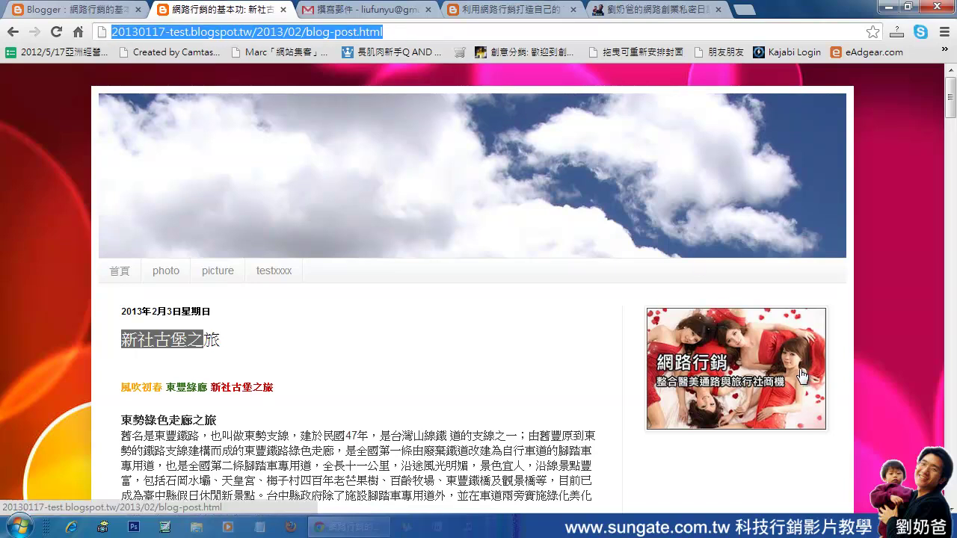
Examine the introductory paragraph under 東勢綠色走廊之旅 in the post and the post's web address.
left_click_drag(951, 112, 954, 145)
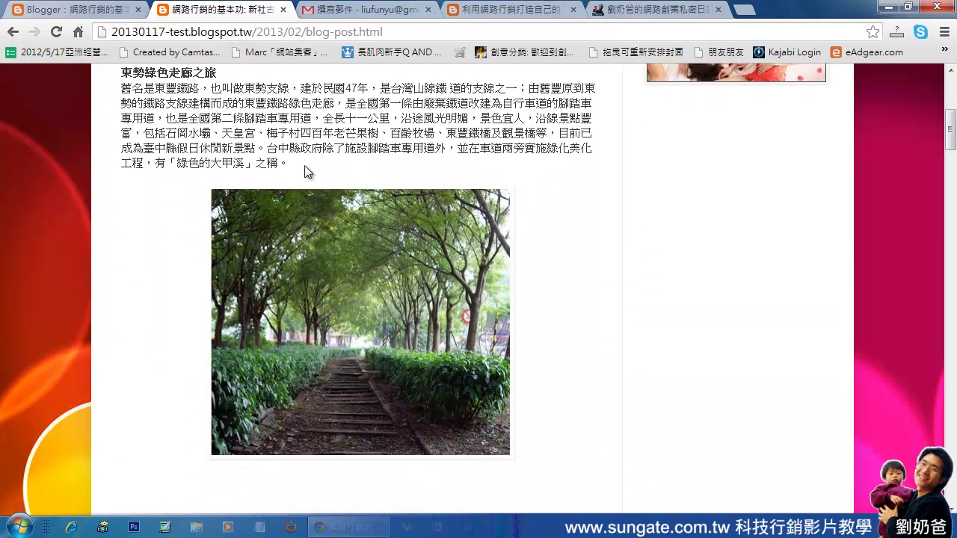
left_click_drag(292, 166, 117, 92)
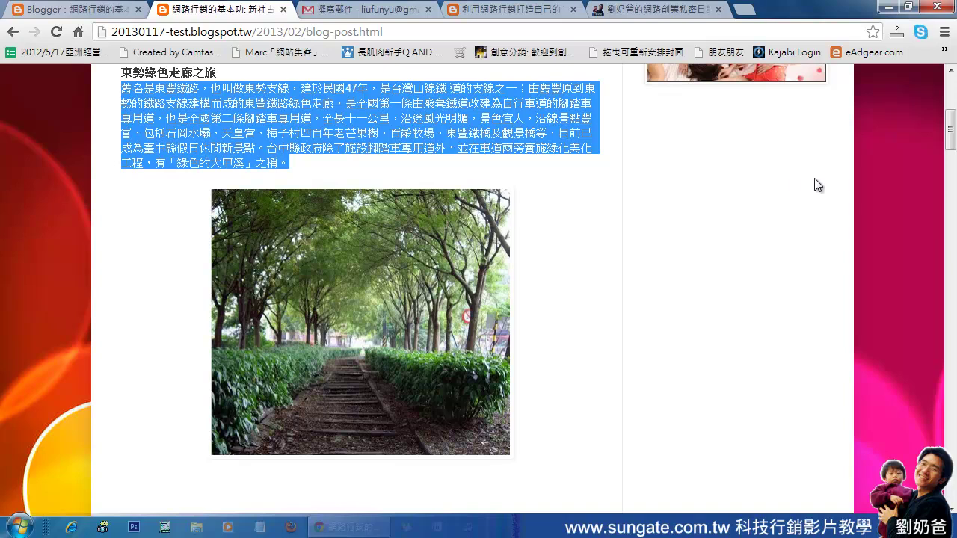
scroll(794, 320, "up", 4)
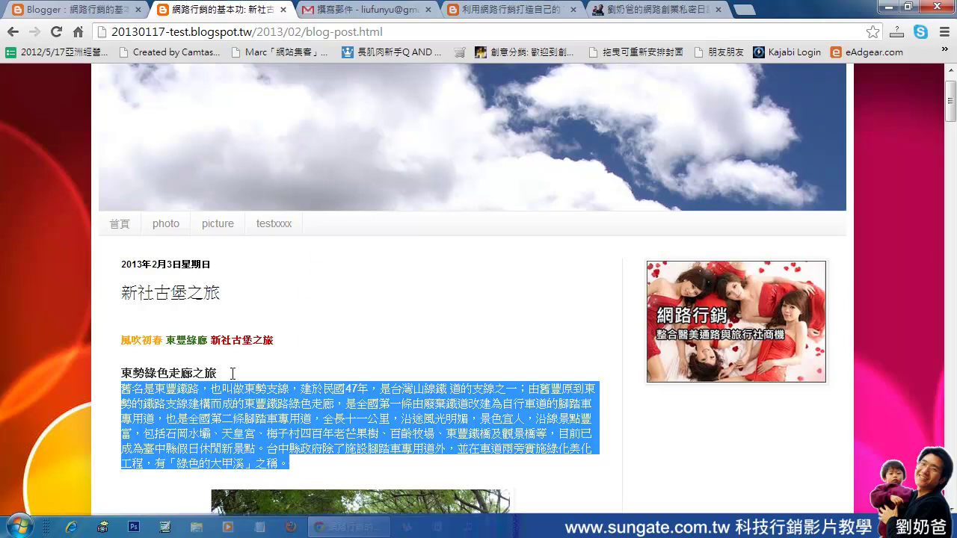
left_click(391, 32)
left_click(416, 31)
left_click_drag(371, 32, 106, 34)
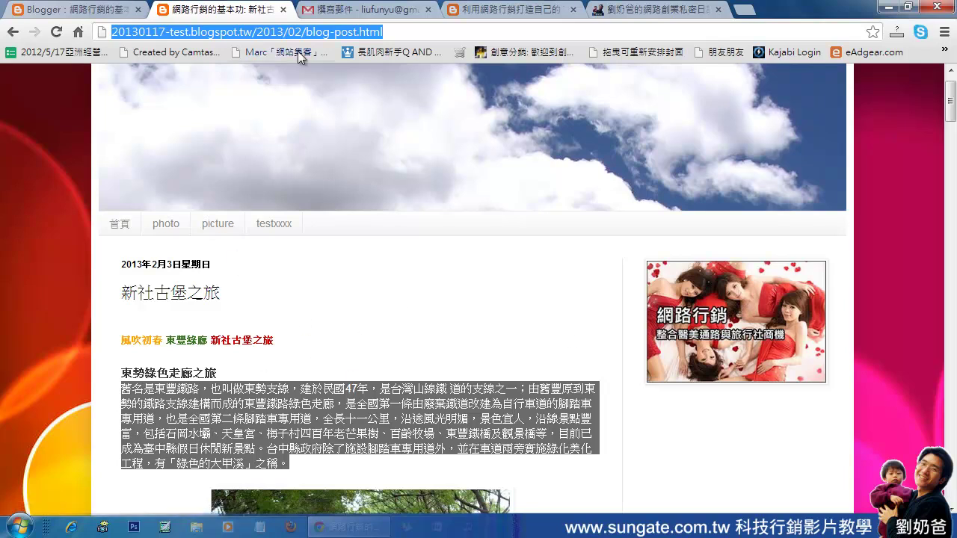
Test the sidebar image's link from the blog's home page, comparing the home address with the address of the post it opens.
left_click(122, 226)
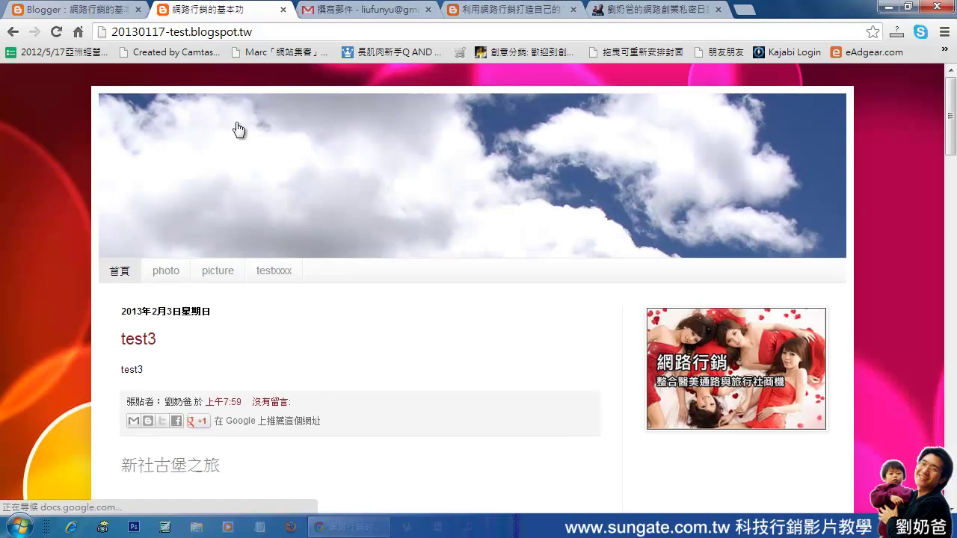
left_click(260, 31)
left_click_drag(275, 31, 157, 32)
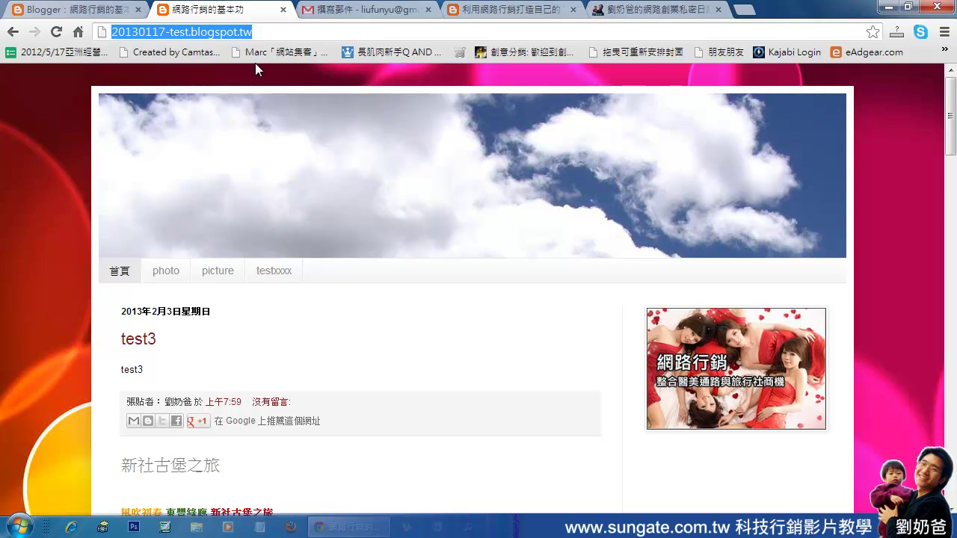
left_click(733, 352)
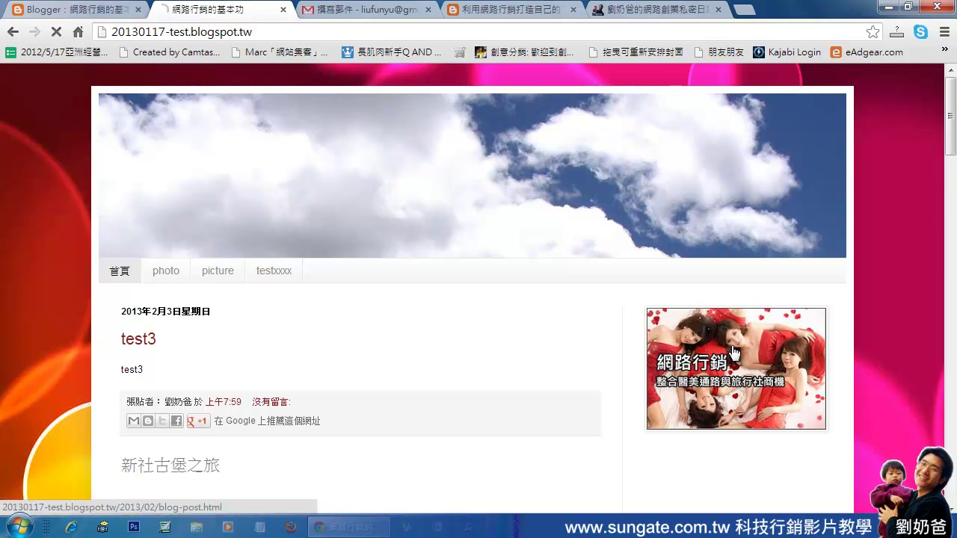
left_click(314, 31)
left_click_drag(382, 31, 263, 32)
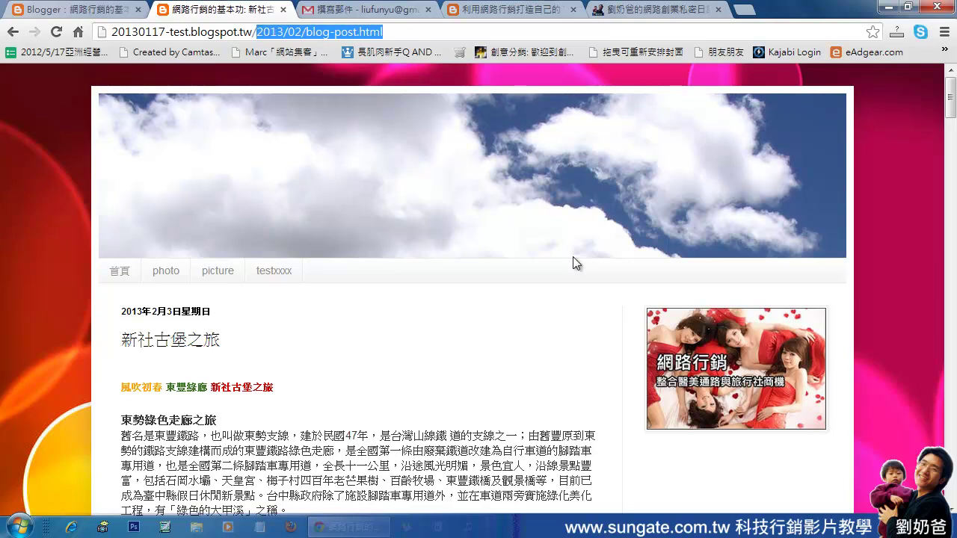
scroll(371, 404, "down", 3)
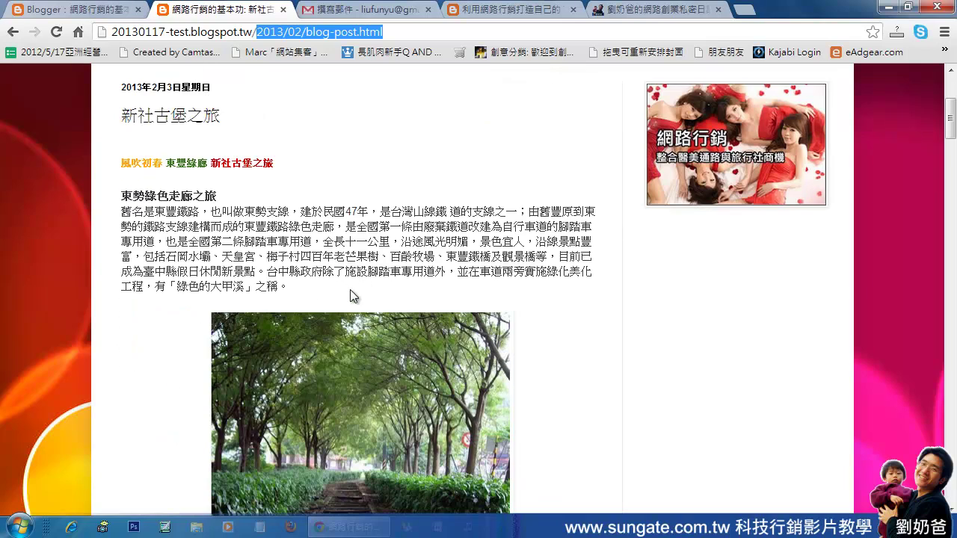
scroll(359, 292, "up", 3)
scroll(479, 302, "down", 2)
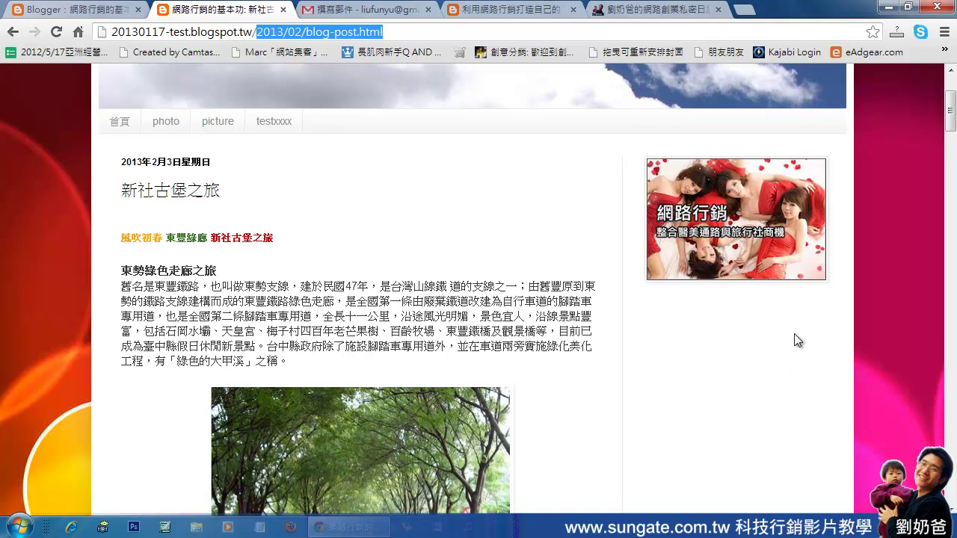
Add a second 圖片 gadget to the sidebar in the blog's layout and start editing its 連結 field.
left_click(83, 10)
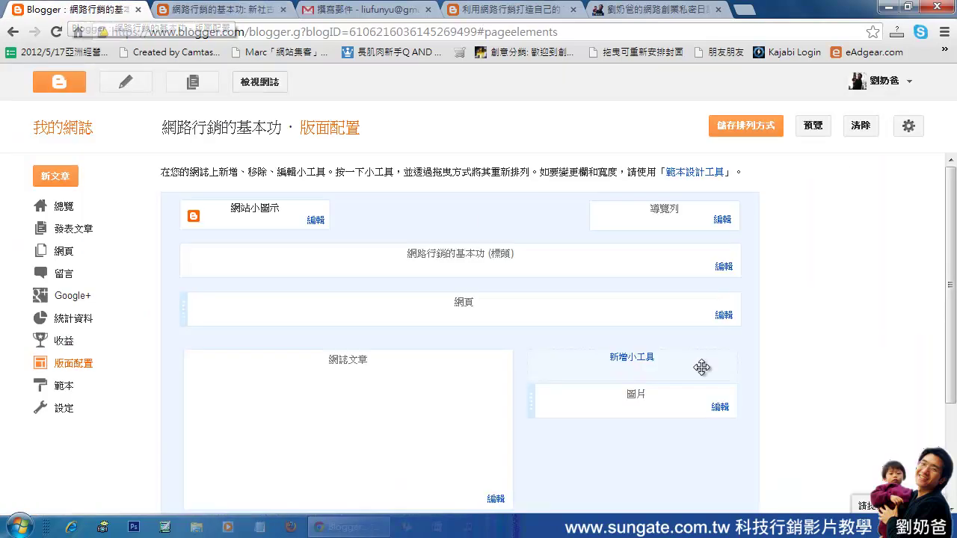
left_click(631, 357)
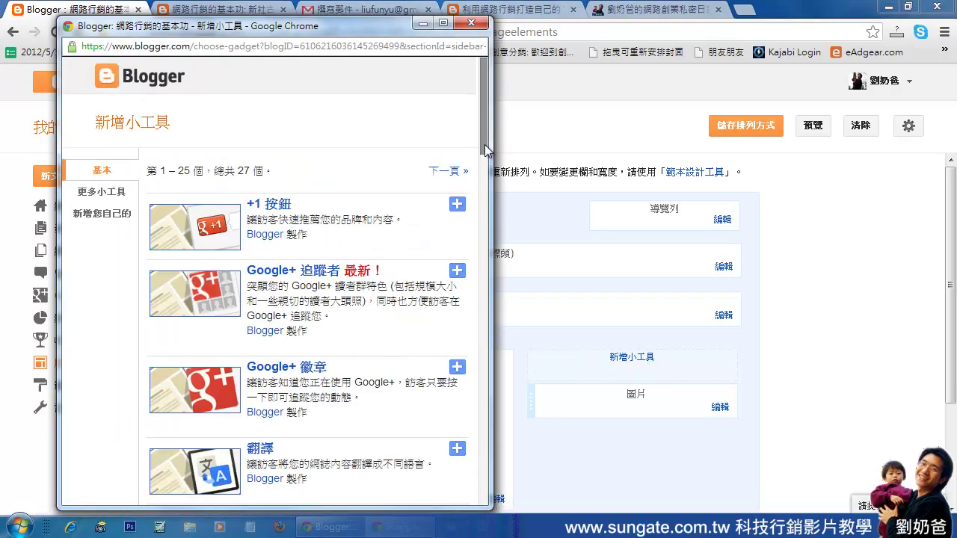
scroll(482, 173, "down", 2)
left_click_drag(482, 174, 480, 308)
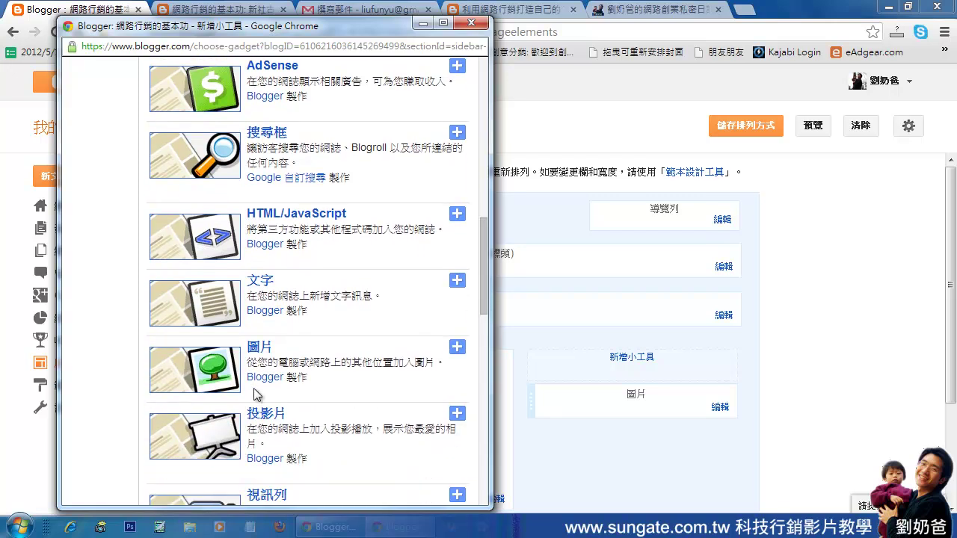
left_click(219, 364)
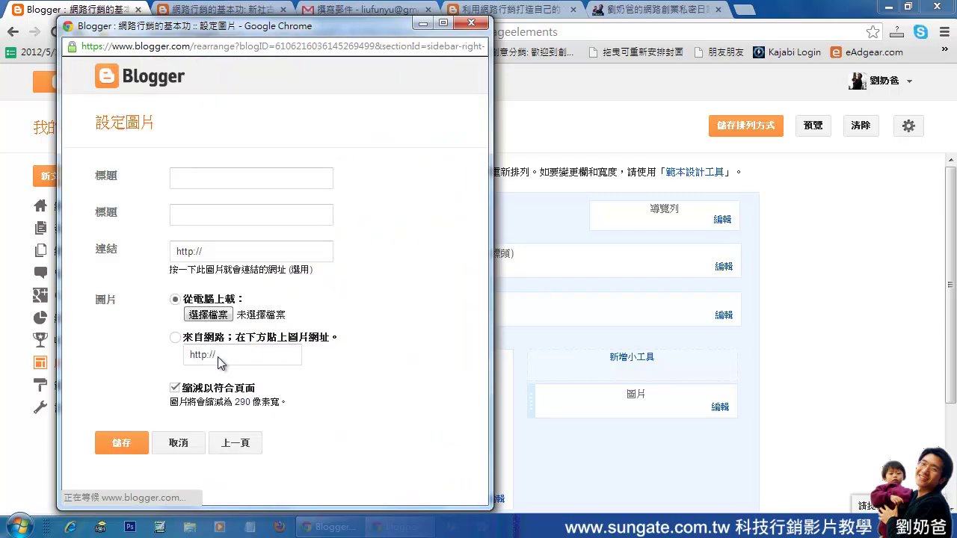
left_click(229, 254)
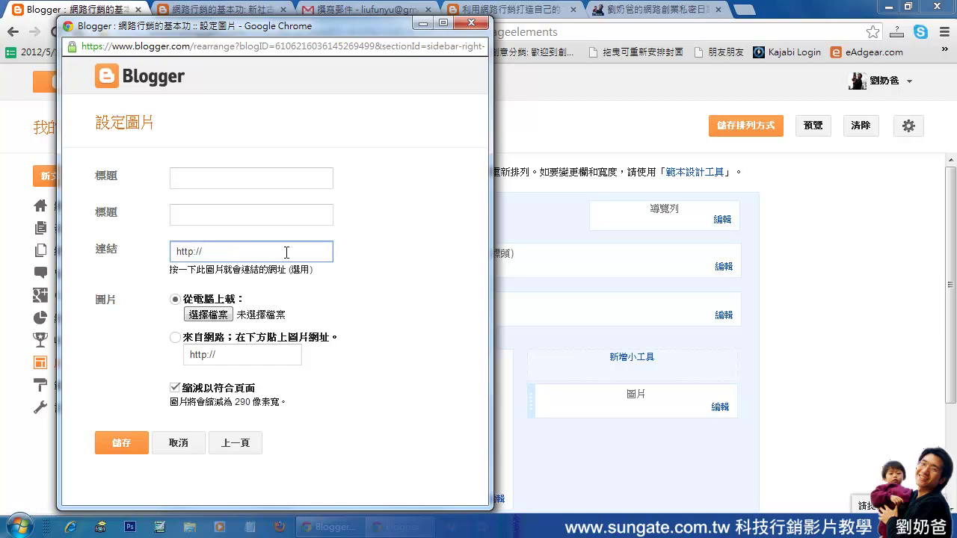
Open the live blog's picture page and copy its web address.
left_click(424, 24)
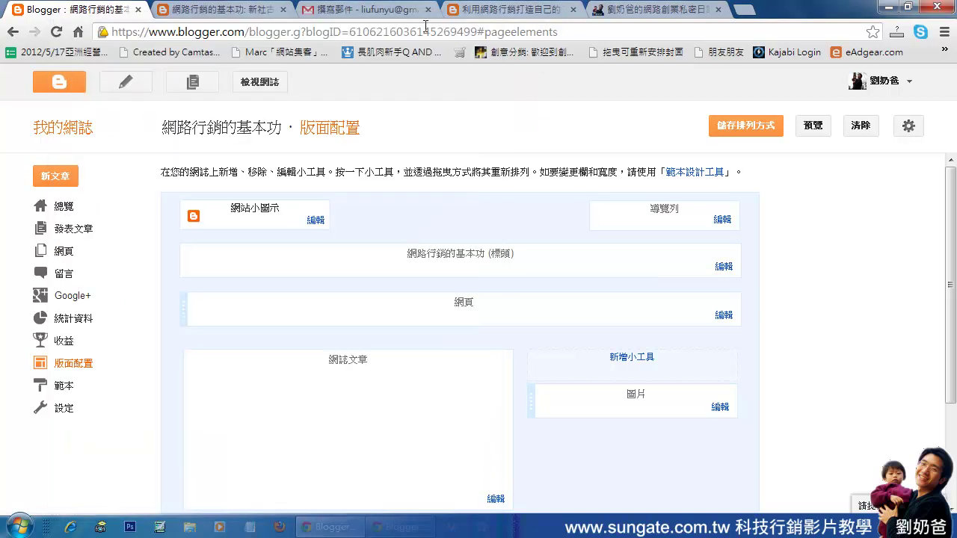
left_click(236, 12)
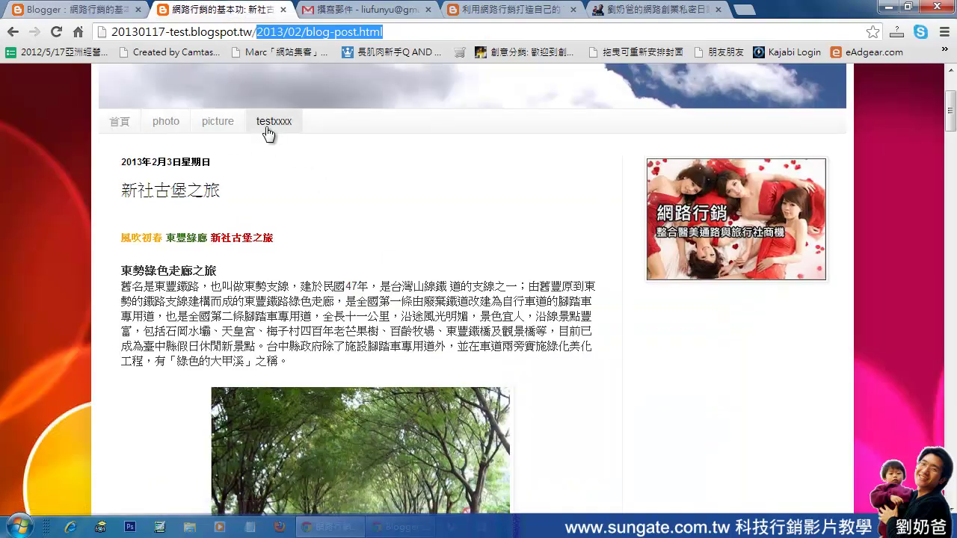
left_click(215, 124)
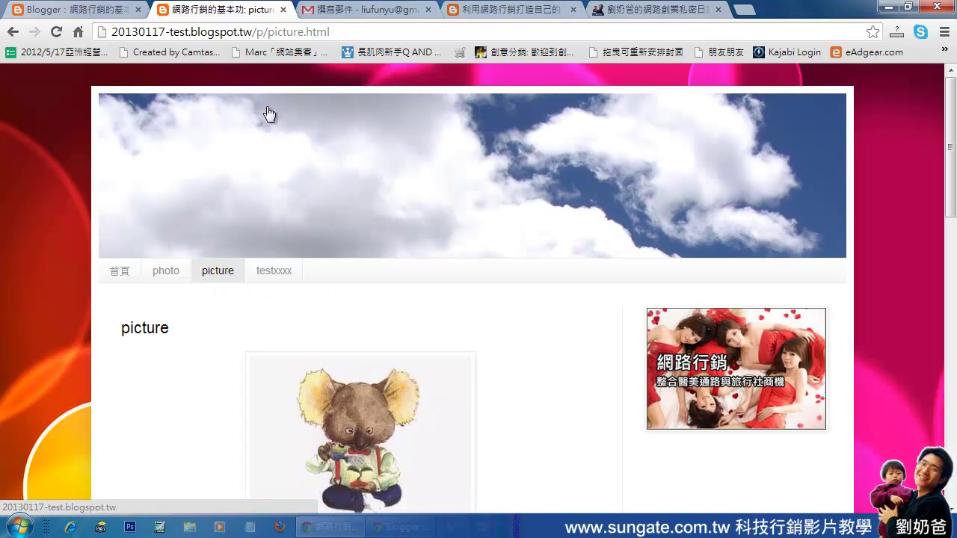
left_click(338, 32)
key("ctrl+c")
right_click(318, 30)
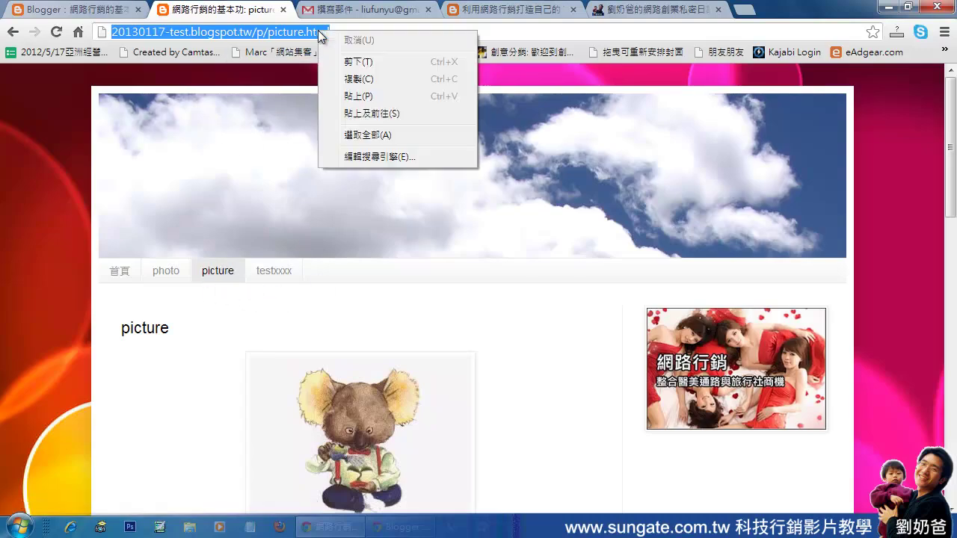
left_click(361, 81)
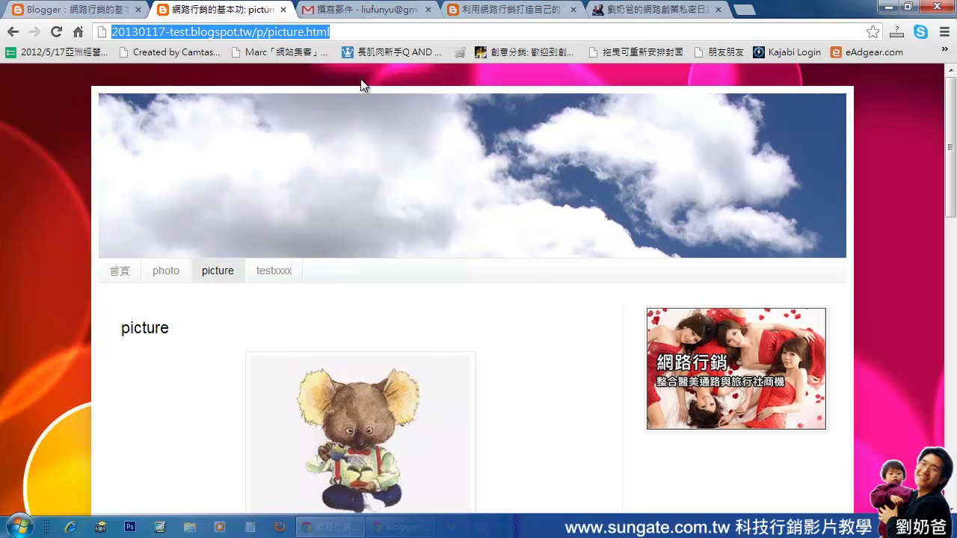
Replace the new image gadget's default 連結 with the copied picture page address.
left_click(111, 14)
left_click(719, 408)
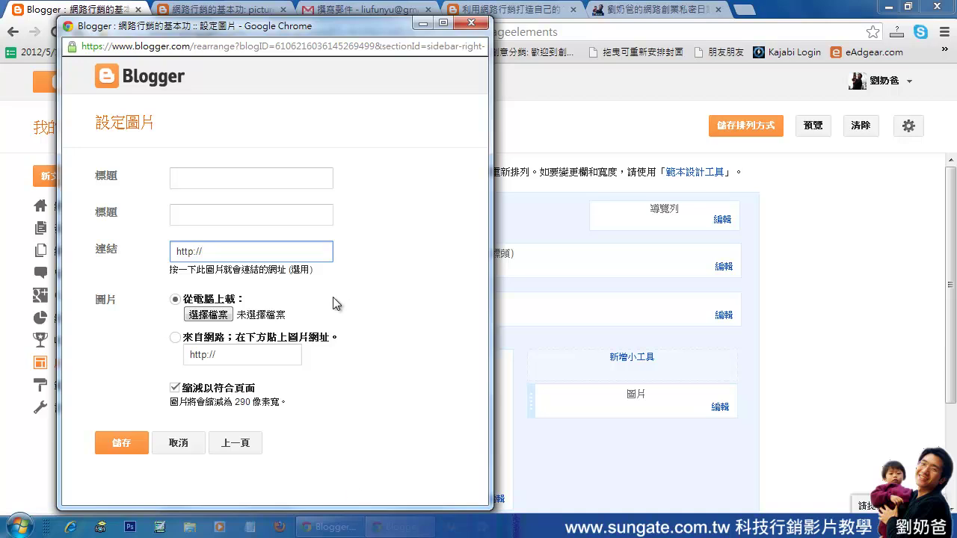
left_click_drag(233, 247, 156, 252)
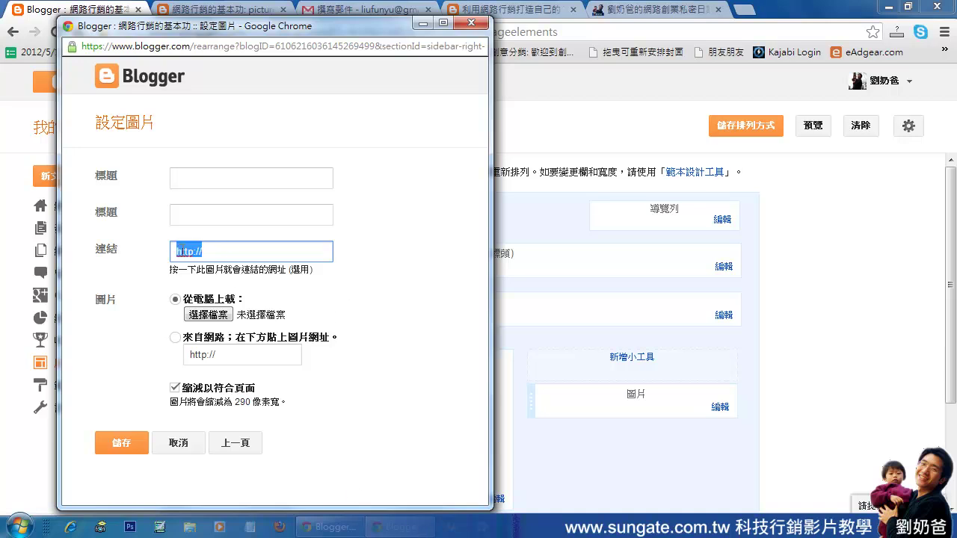
right_click(178, 249)
left_click(223, 333)
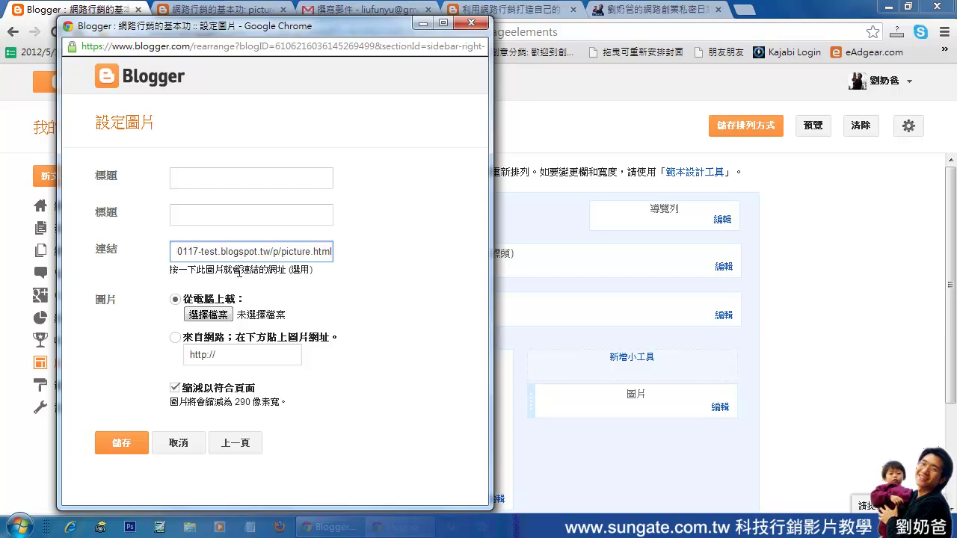
left_click_drag(253, 255, 364, 252)
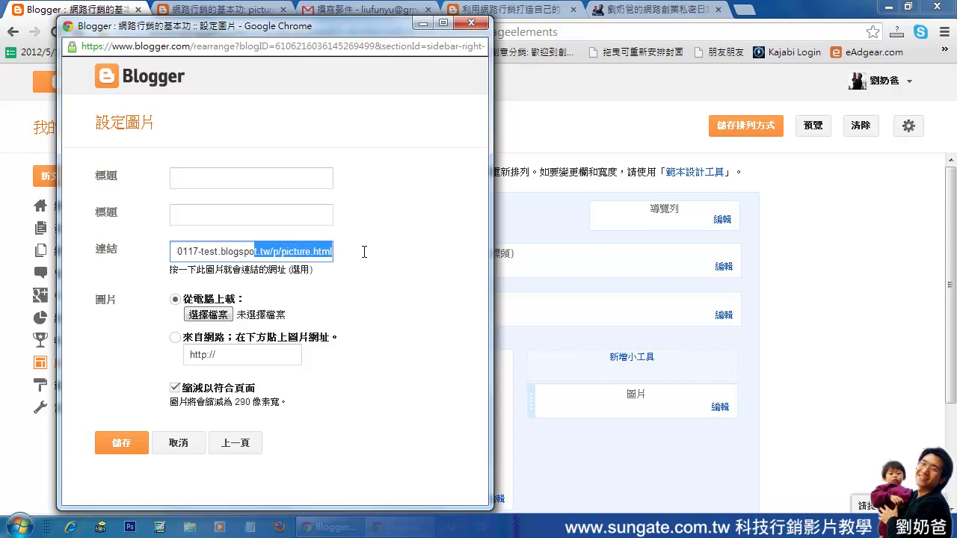
Upload 爆肝圖2.bmp from the 下載 folder as the new gadget's picture and save the gadget.
left_click(216, 317)
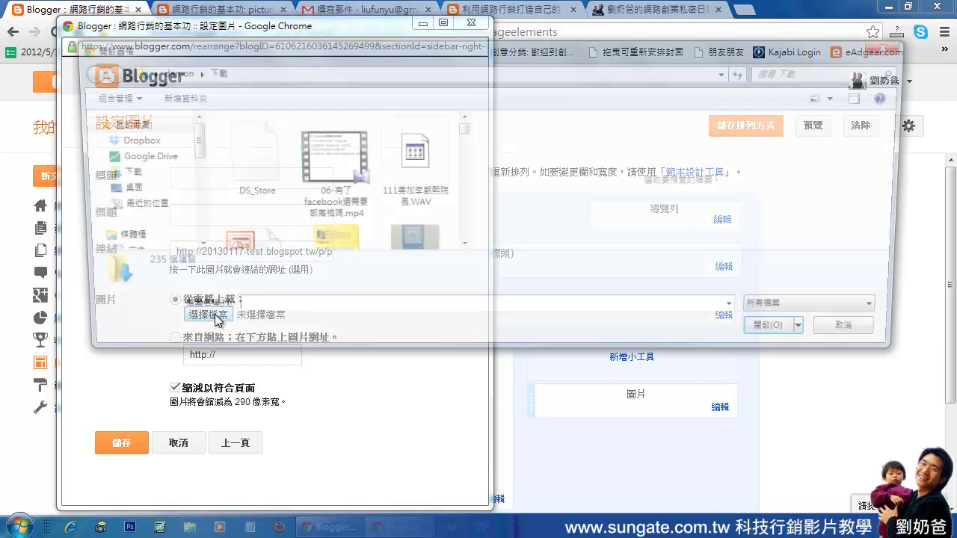
left_click_drag(462, 129, 464, 235)
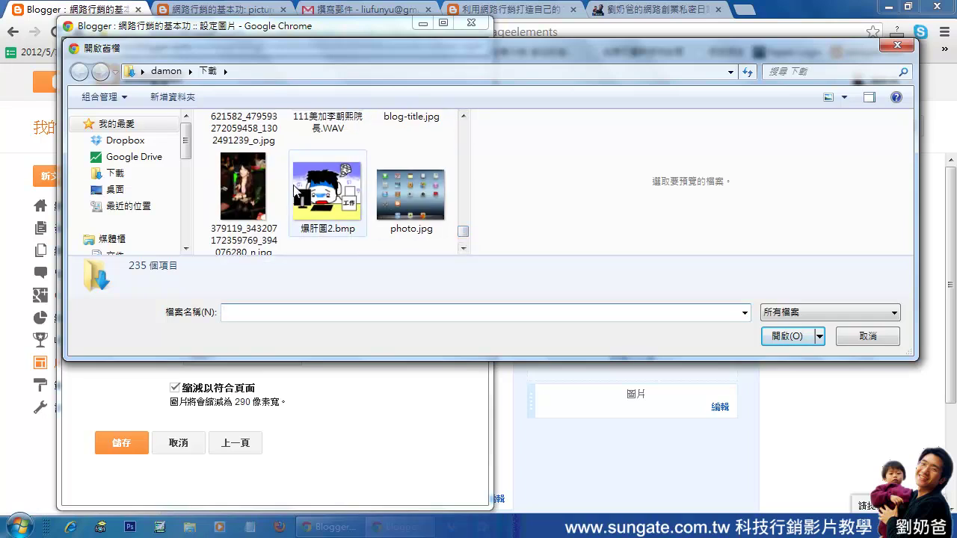
left_click(463, 248)
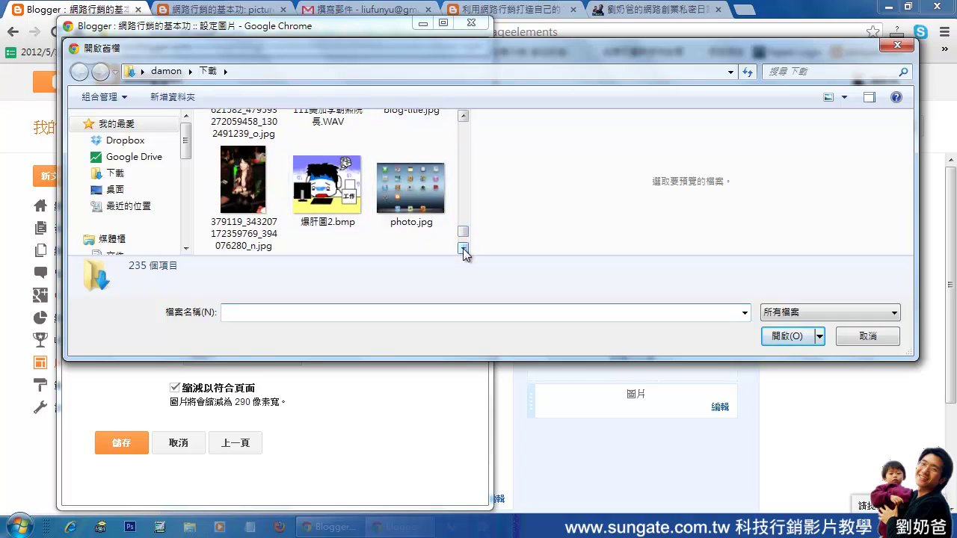
left_click(464, 249)
left_click(463, 116)
left_click(464, 116)
left_click(342, 240)
double_click(346, 193)
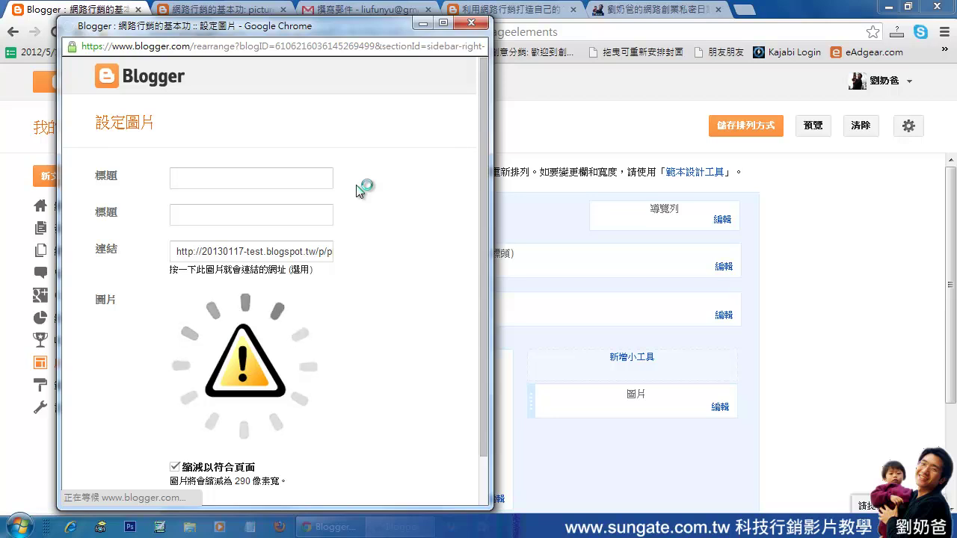
left_click_drag(482, 281, 481, 408)
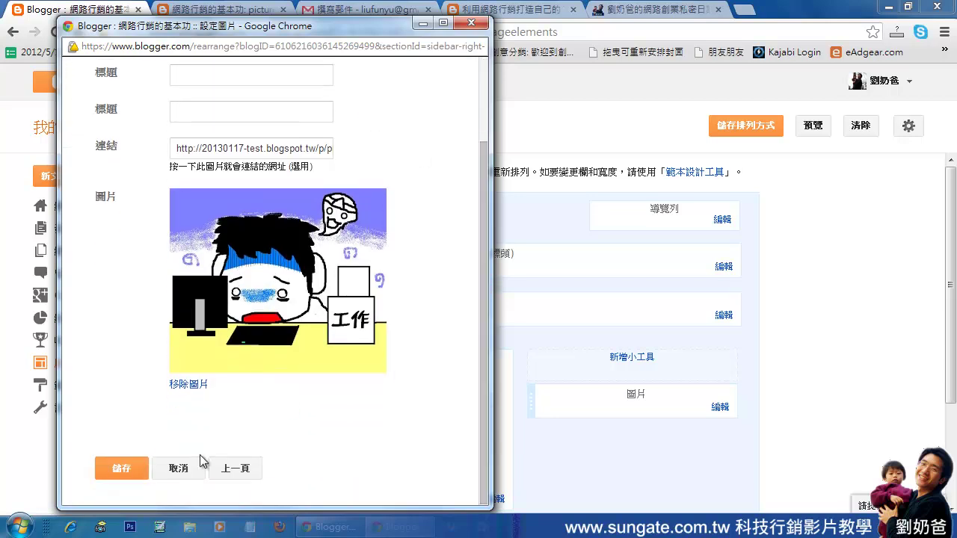
left_click(125, 469)
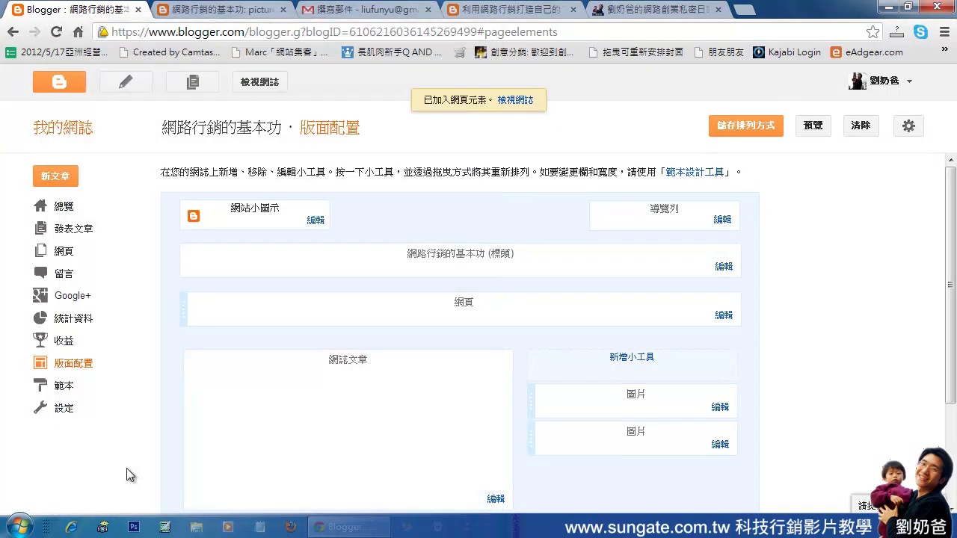
Reload the live picture page and view the two images in its sidebar.
left_click(220, 10)
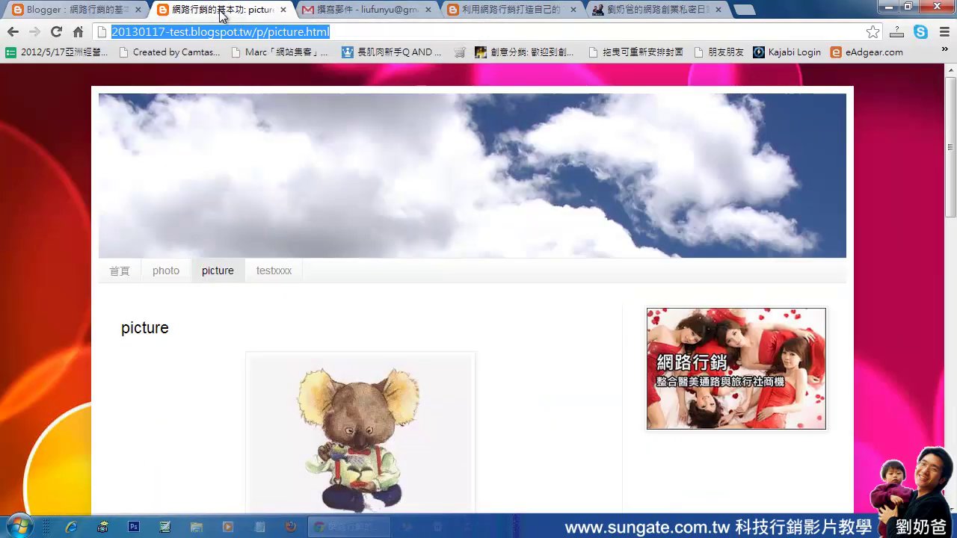
left_click(58, 30)
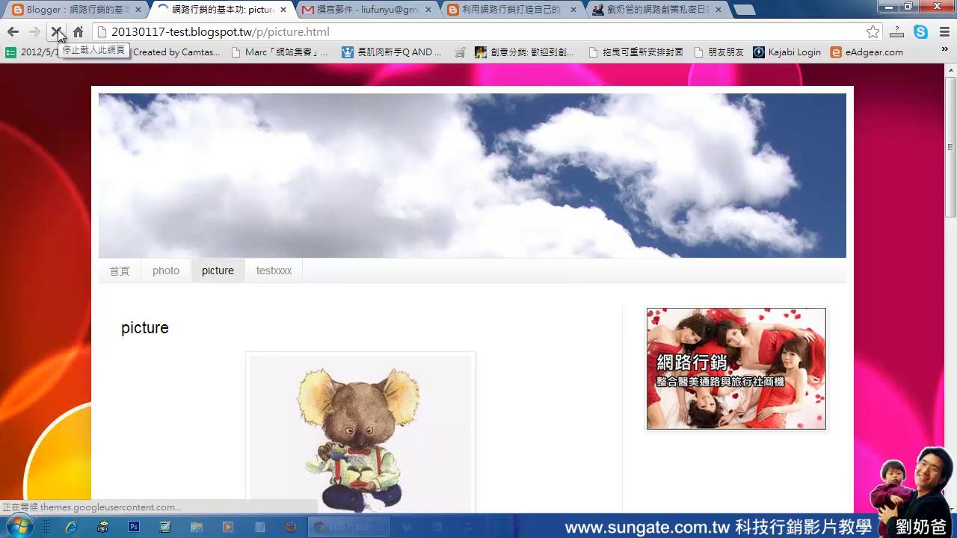
scroll(785, 352, "down", 2)
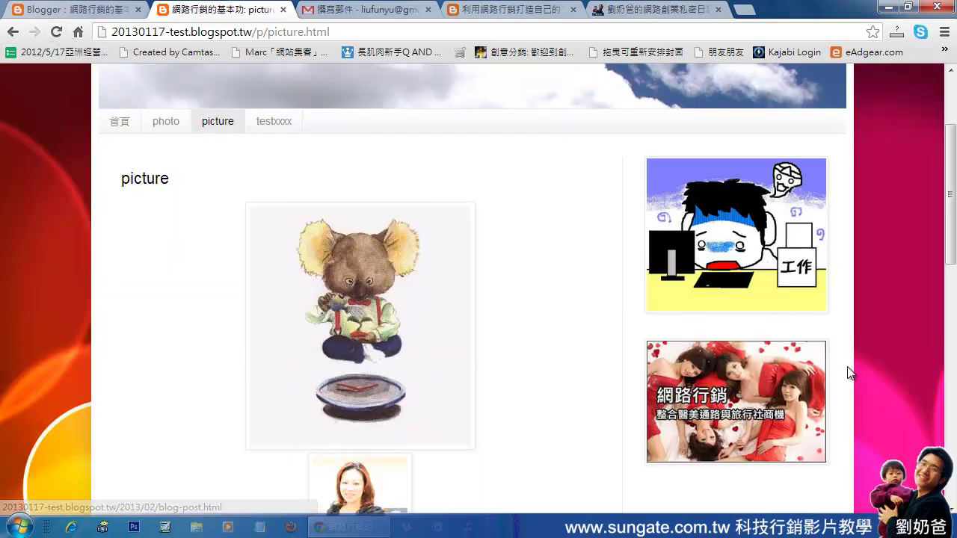
scroll(843, 338, "up", 1)
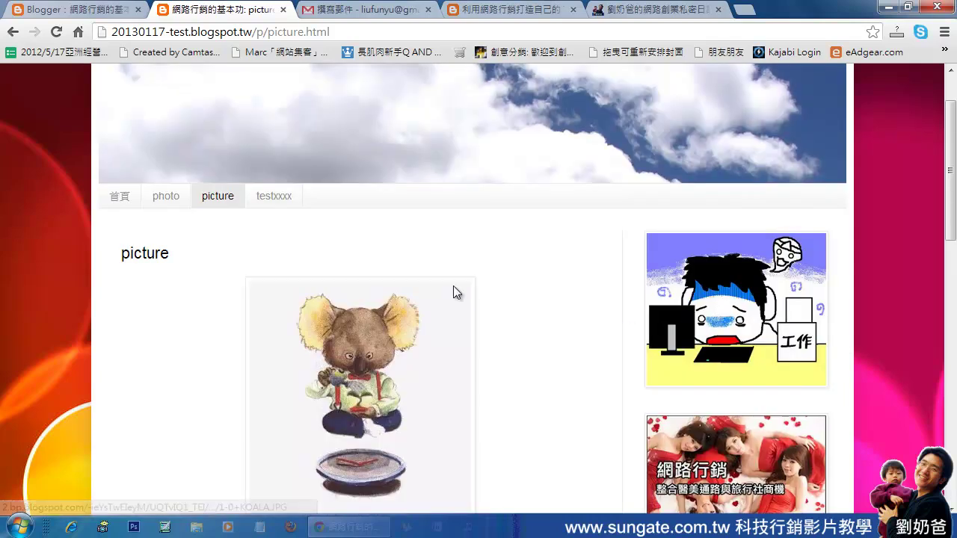
Test both sidebar images' links on the live blog, viewing the picture page and the 新社古堡之旅 post they open.
left_click(748, 317)
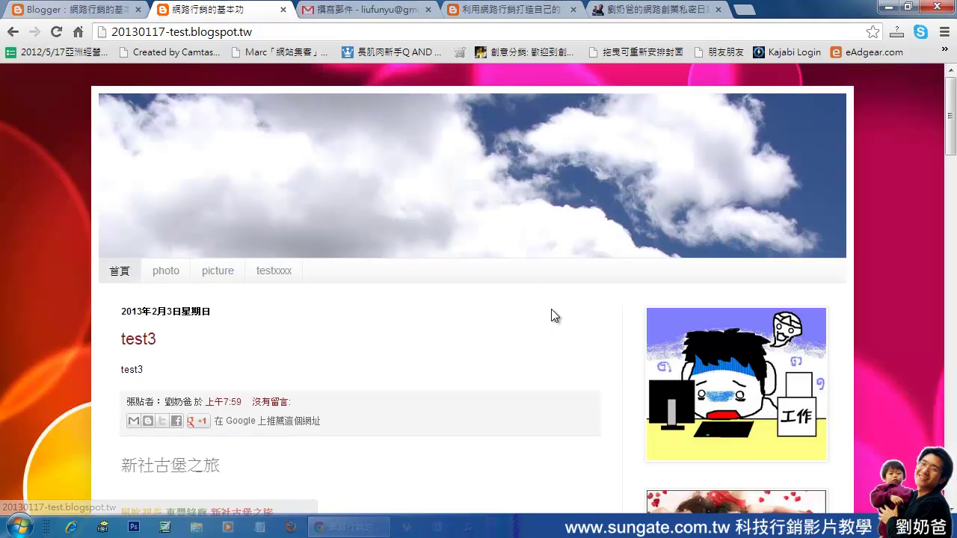
scroll(553, 322, "down", 5)
scroll(570, 348, "up", 5)
left_click(725, 247)
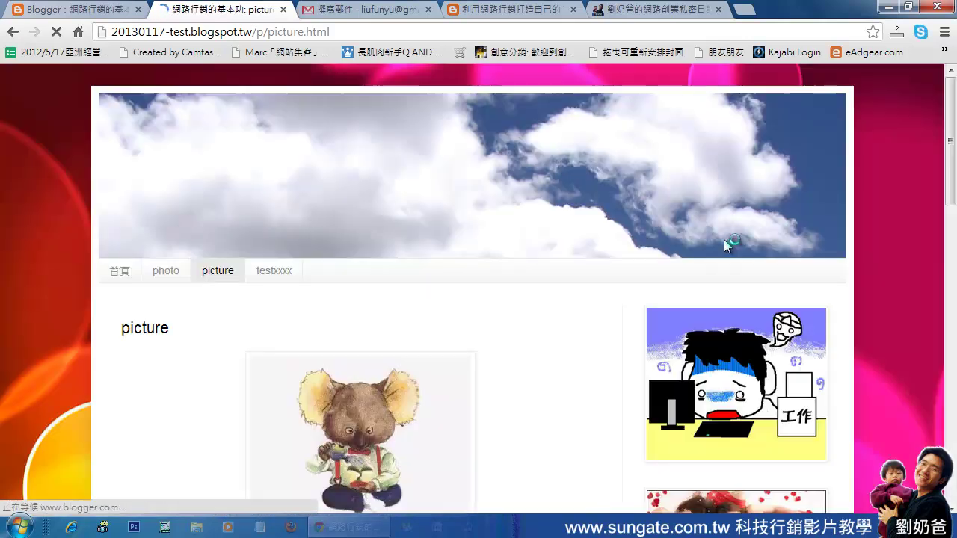
scroll(218, 393, "down", 3)
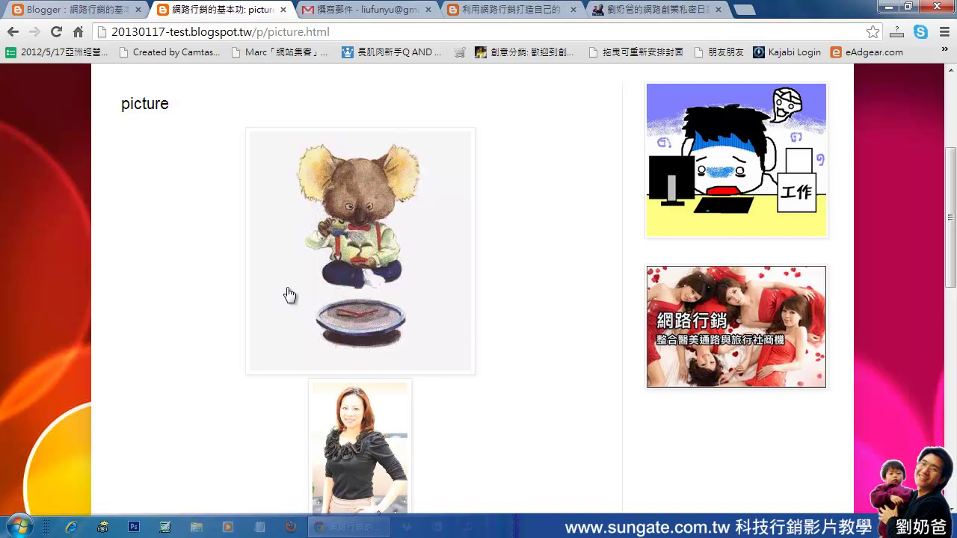
scroll(288, 295, "down", 4)
scroll(380, 311, "up", 5)
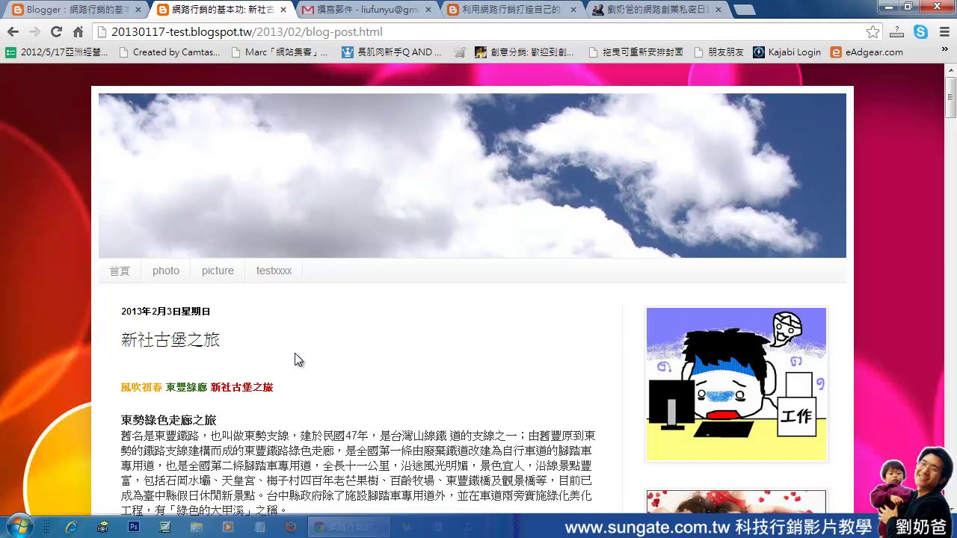
scroll(312, 363, "down", 5)
scroll(331, 364, "up", 3)
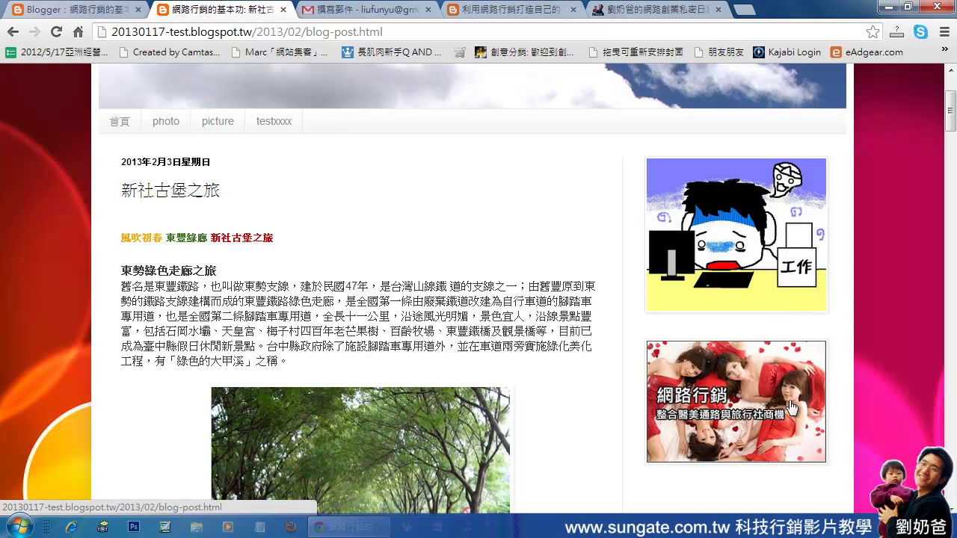
In the blog's 版面配置, move the upper sidebar 圖片 gadget below the other 圖片 gadget and save the arrangement.
left_click(82, 11)
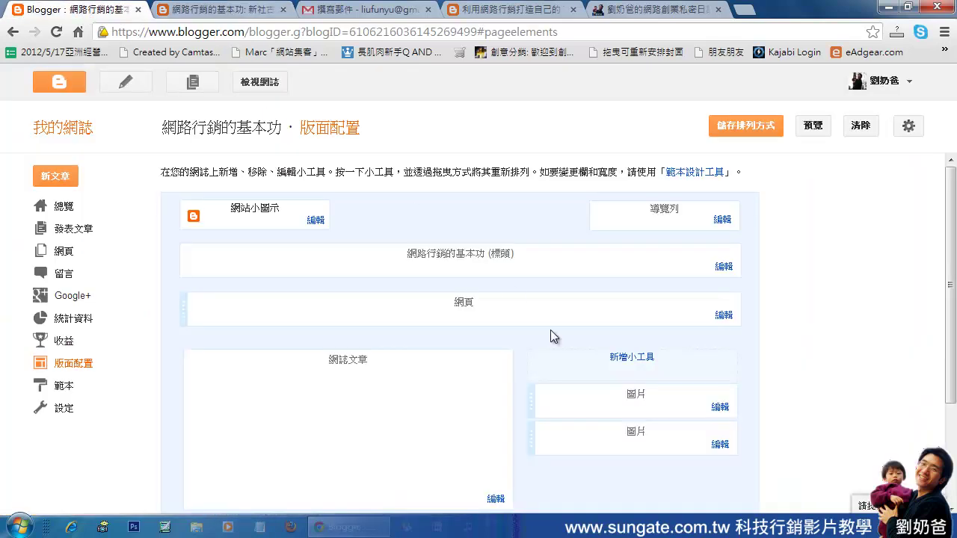
left_click_drag(670, 402, 669, 448)
left_click(746, 126)
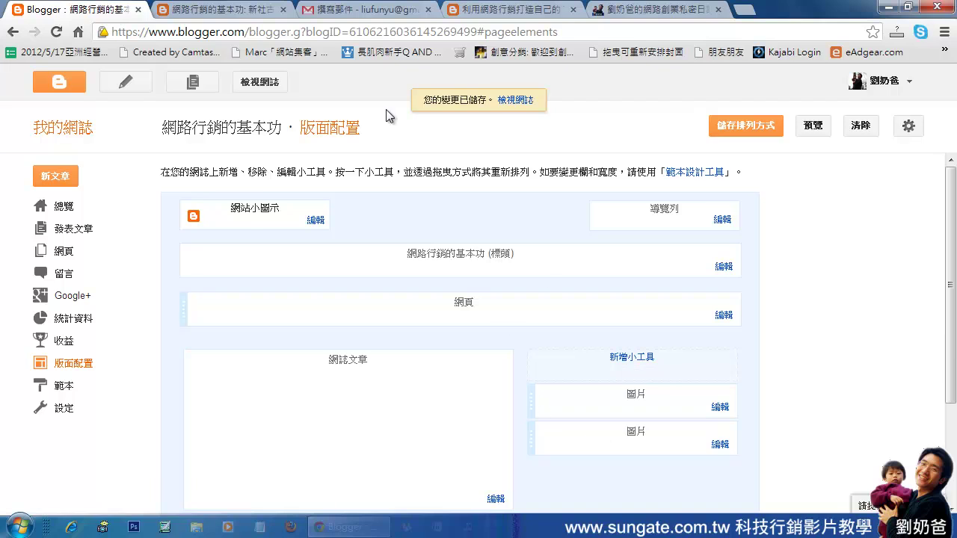
Reload the live 新社古堡之旅 post and check the order of the two sidebar images.
left_click(224, 10)
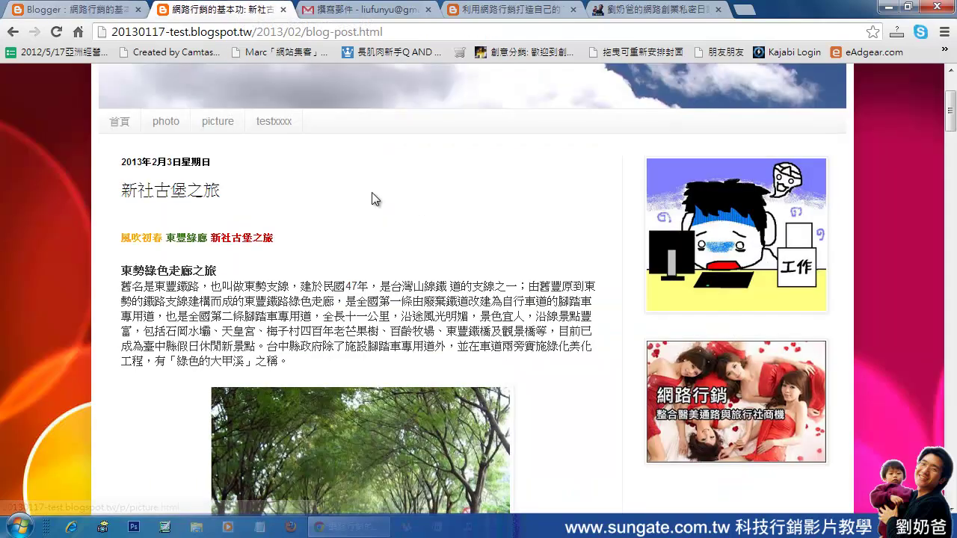
left_click(57, 33)
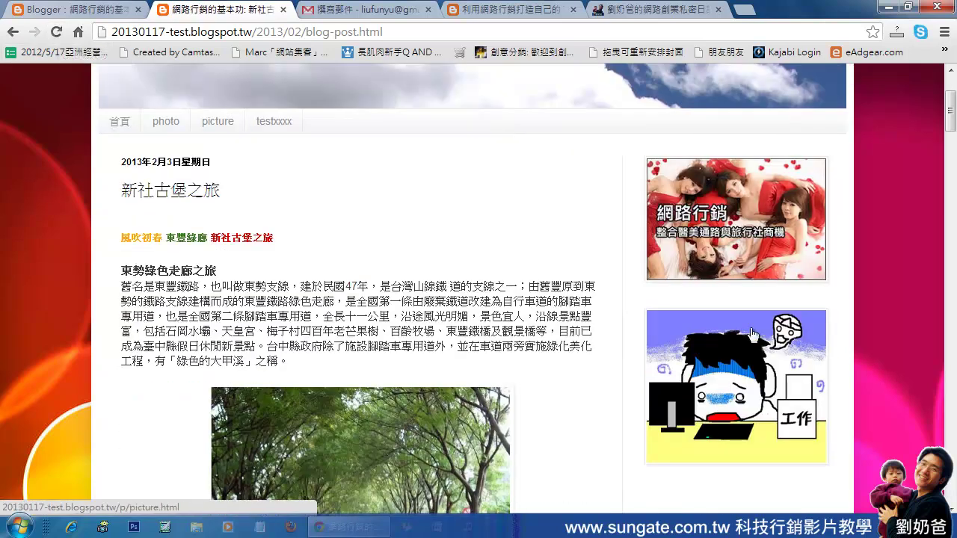
scroll(814, 320, "down", 14)
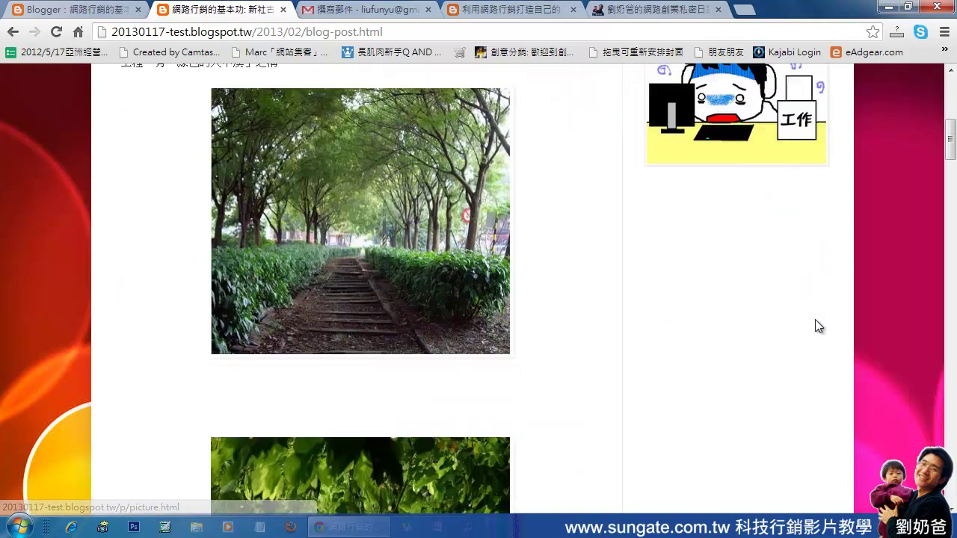
scroll(802, 334, "up", 7)
scroll(803, 333, "up", 8)
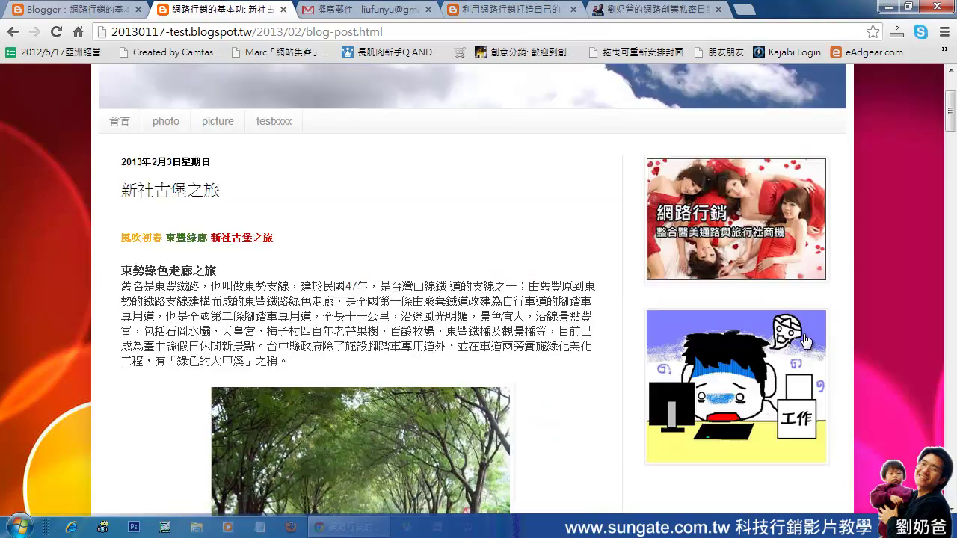